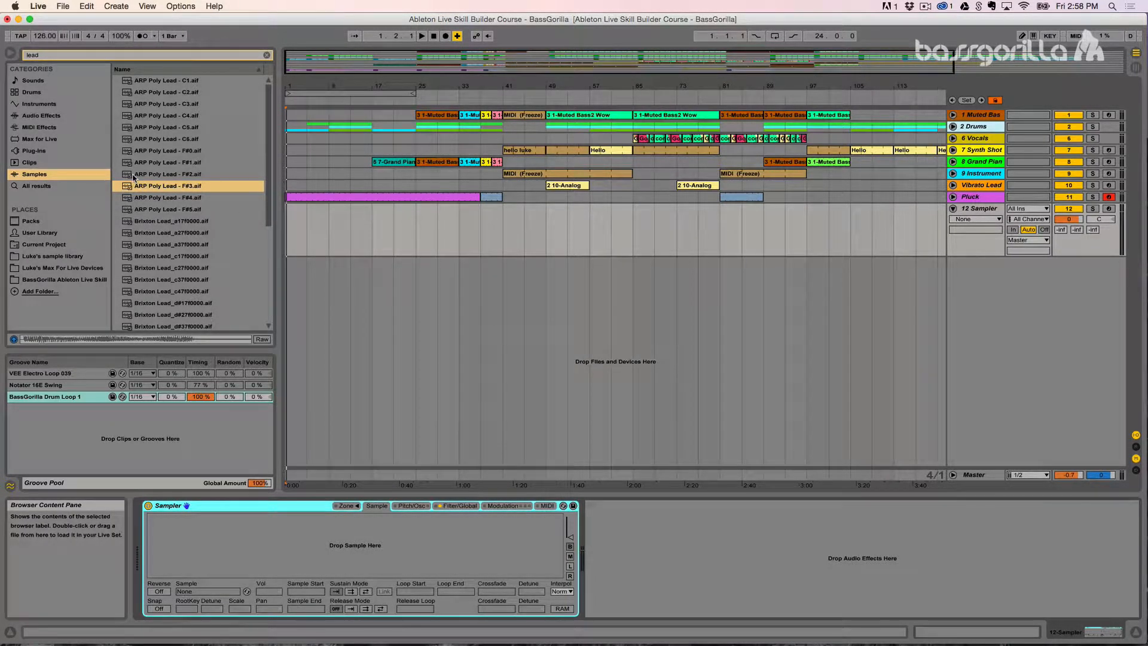
Load the ARP Poly Lead - F#3.aif sample from the browser into the empty Sampler
left_click(133, 174)
key("Down")
key("Down")
key("Up")
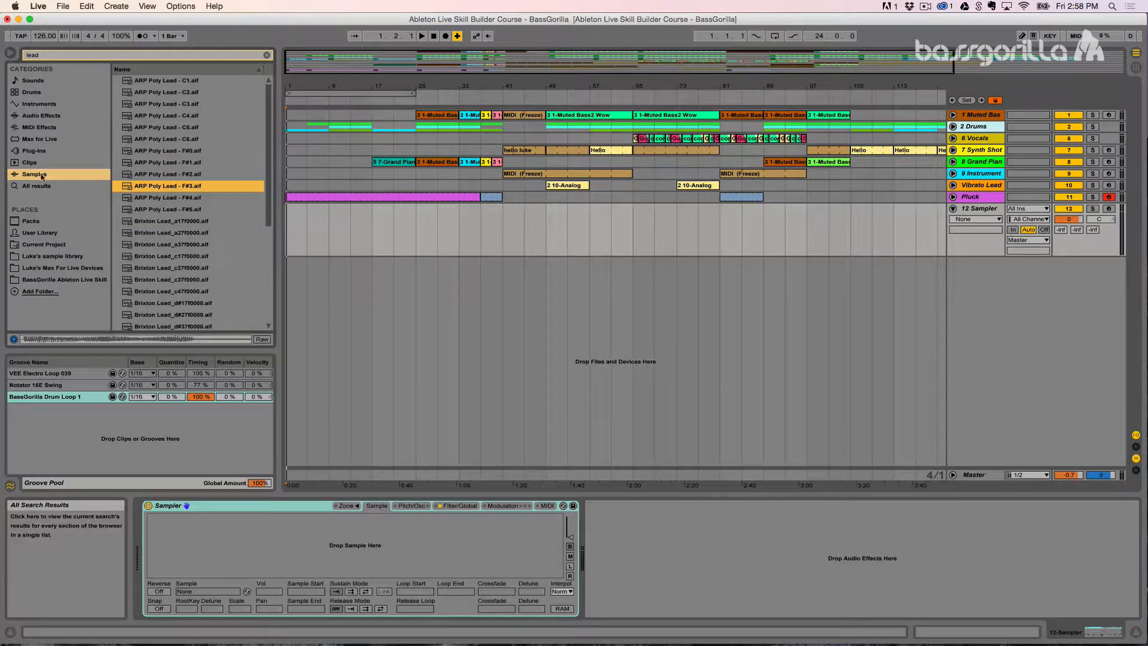
left_click(130, 187)
left_click_drag(128, 188, 274, 553)
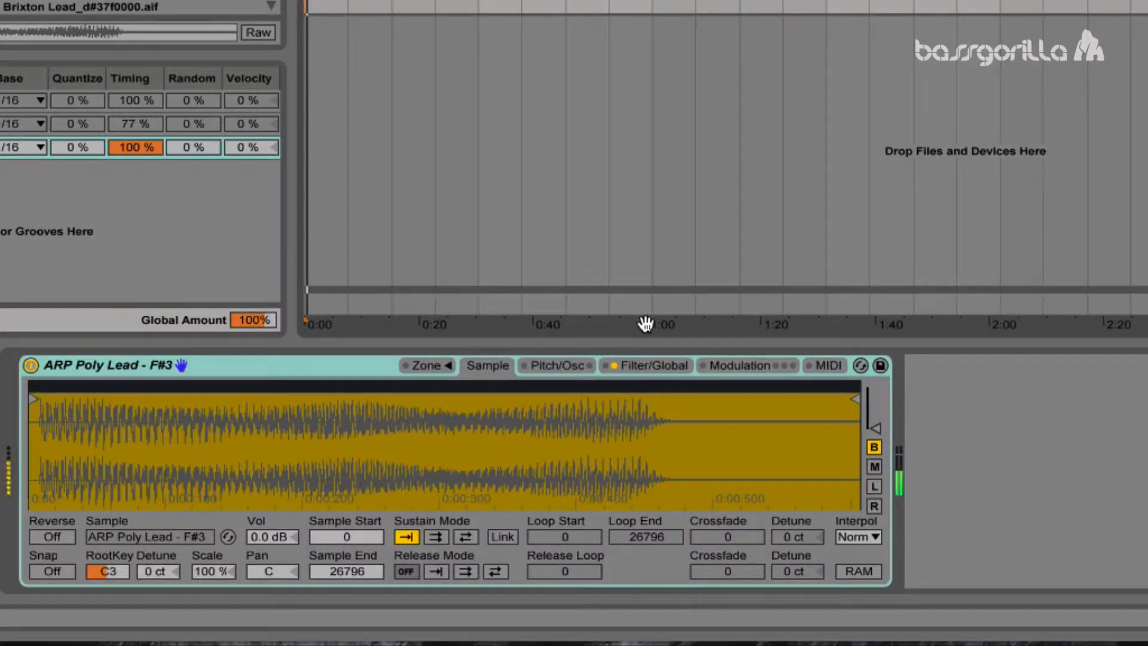
Set the loaded sample's root key to F#2 and its detune to -21 ct
left_click(109, 576)
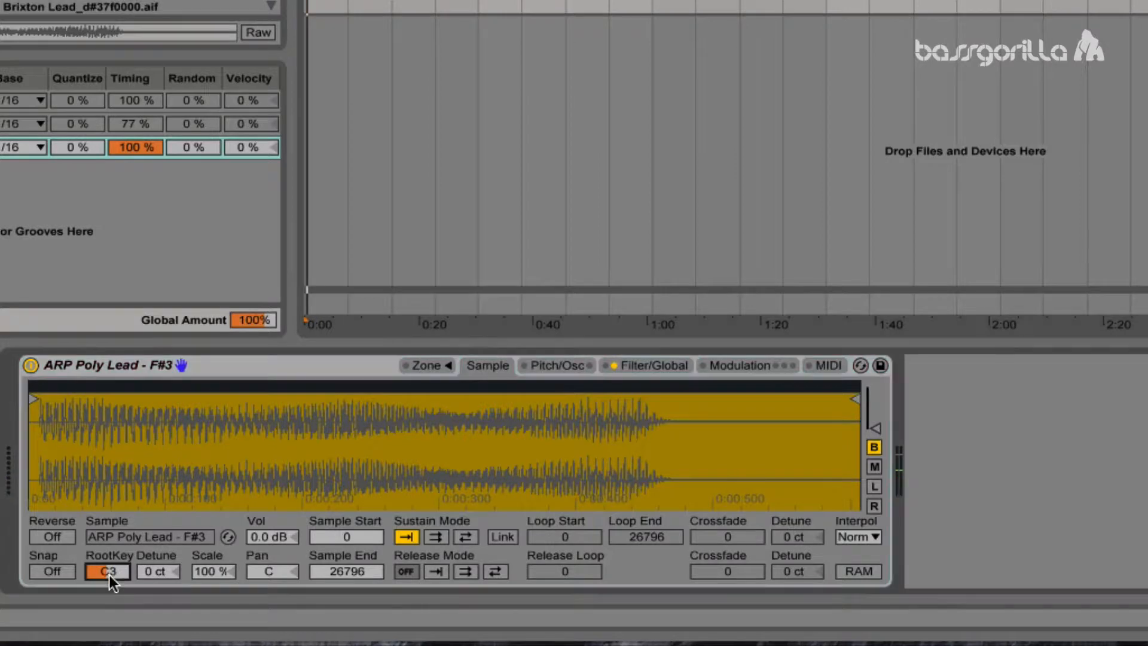
key("Down")
key("Down")
key("Down")
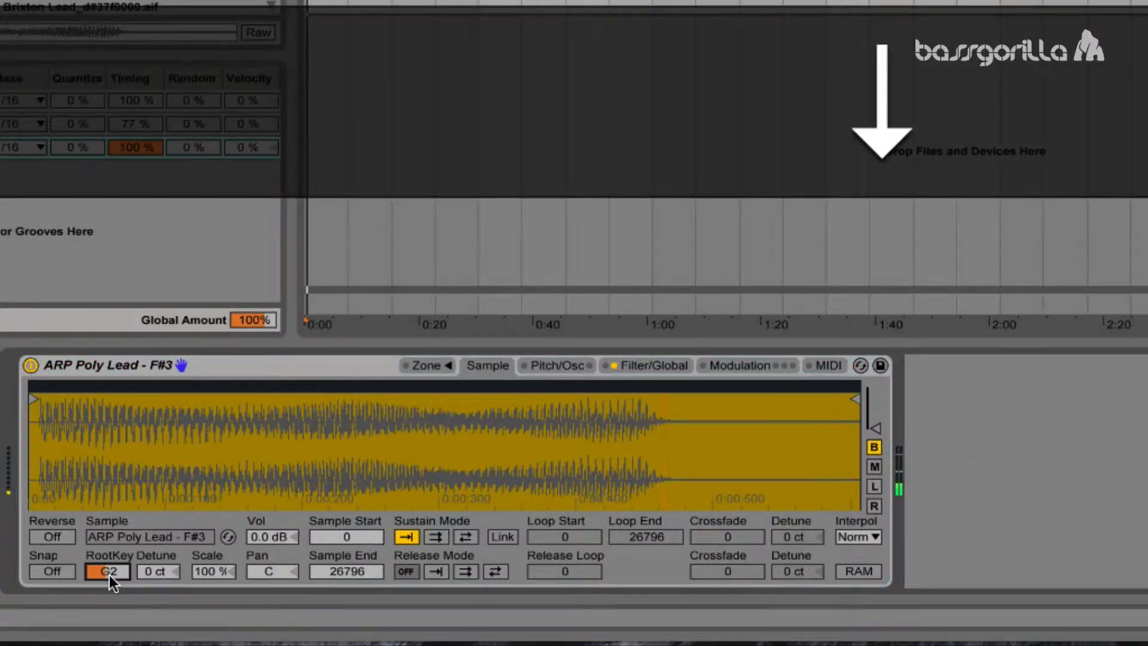
key("Down")
key("Down")
key("Down")
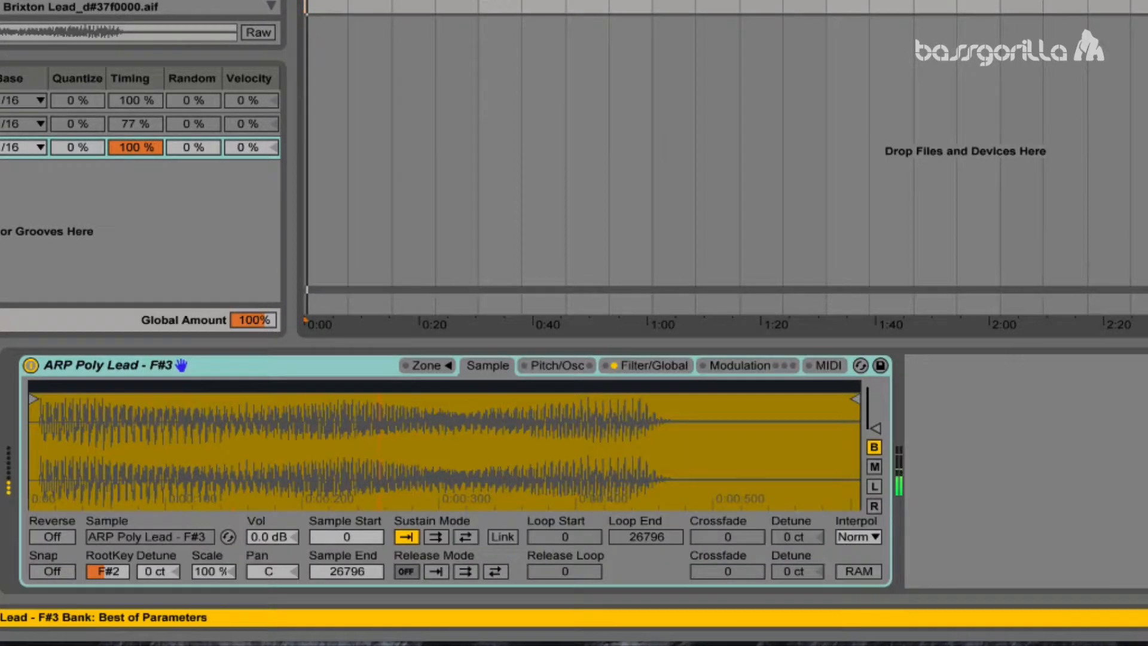
left_click_drag(142, 573, 142, 592)
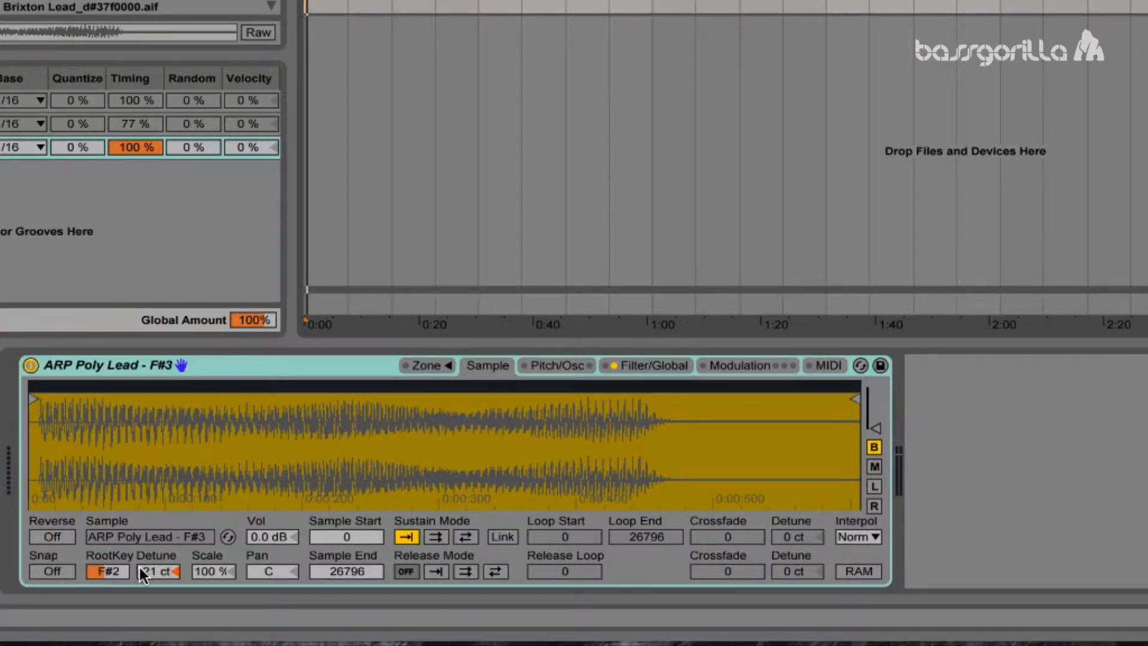
Look through Sampler's Zone, Pitch/Osc, Filter/Global, Modulation and MIDI pages and return to the sample waveform
left_click(421, 364)
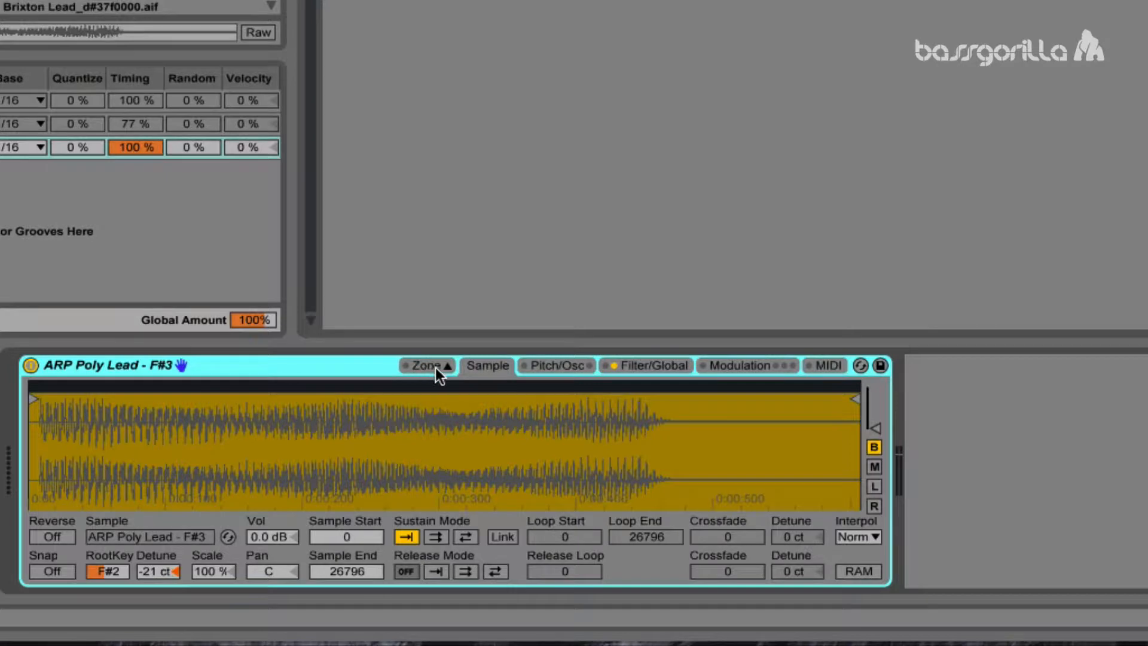
left_click(437, 367)
left_click(559, 365)
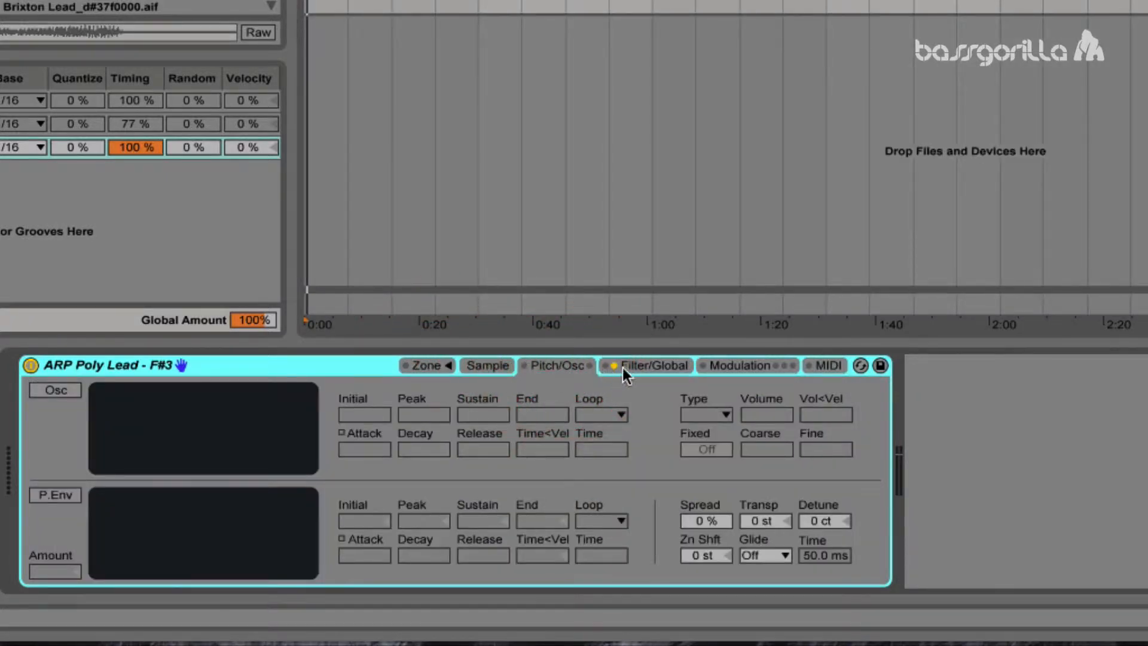
left_click(640, 366)
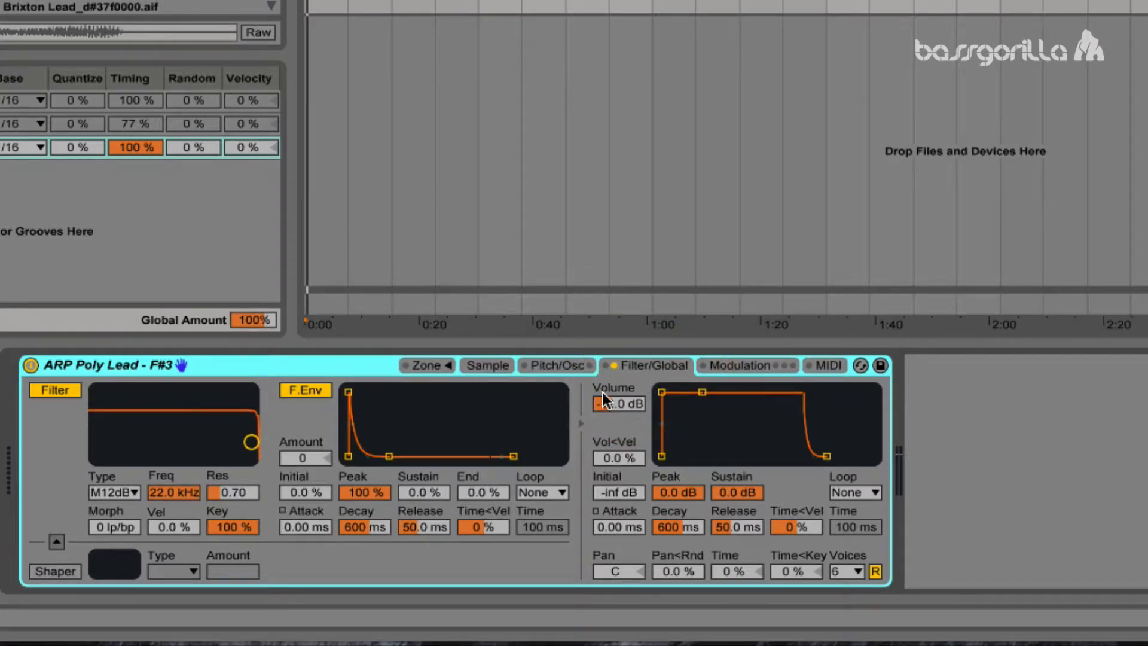
left_click(730, 368)
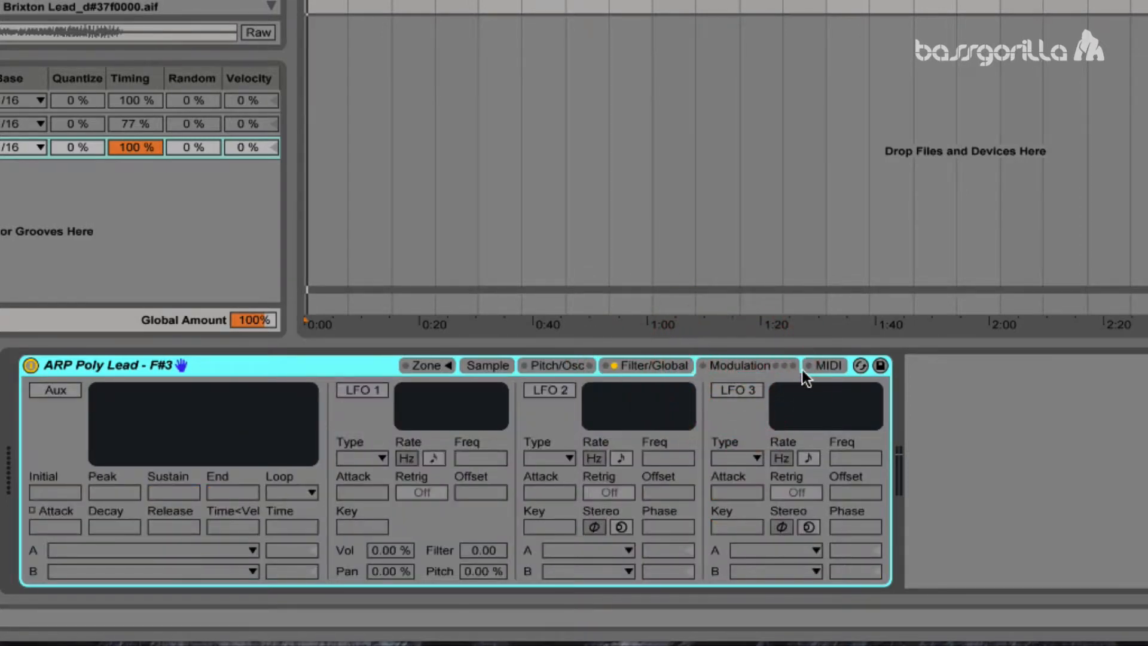
left_click(824, 365)
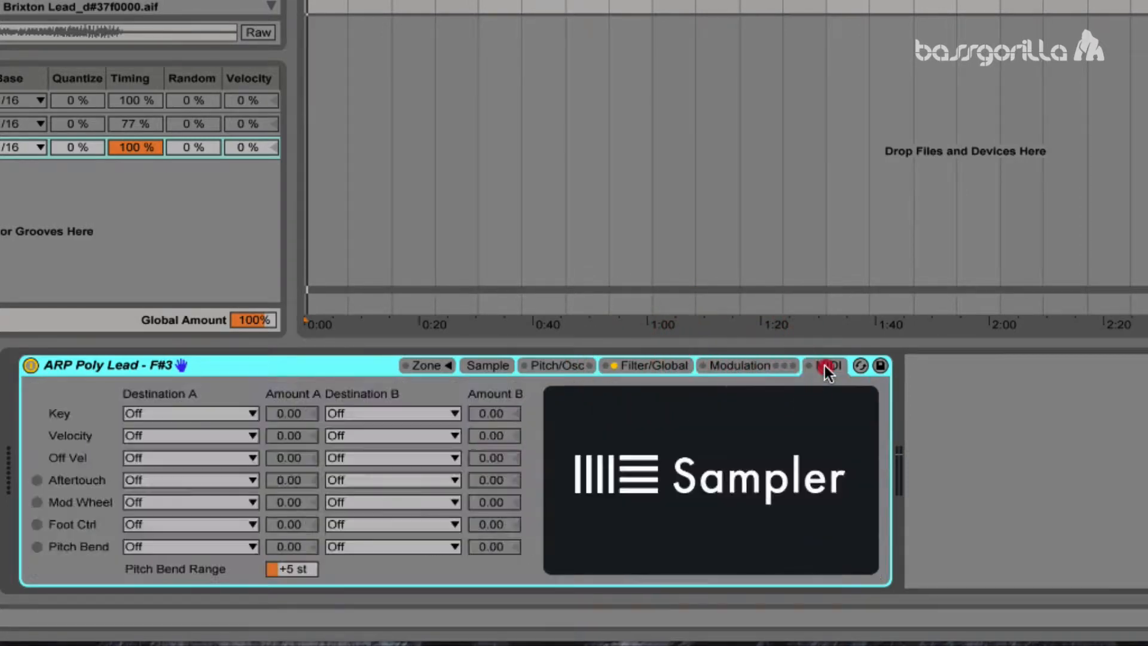
left_click(560, 367)
left_click(461, 368)
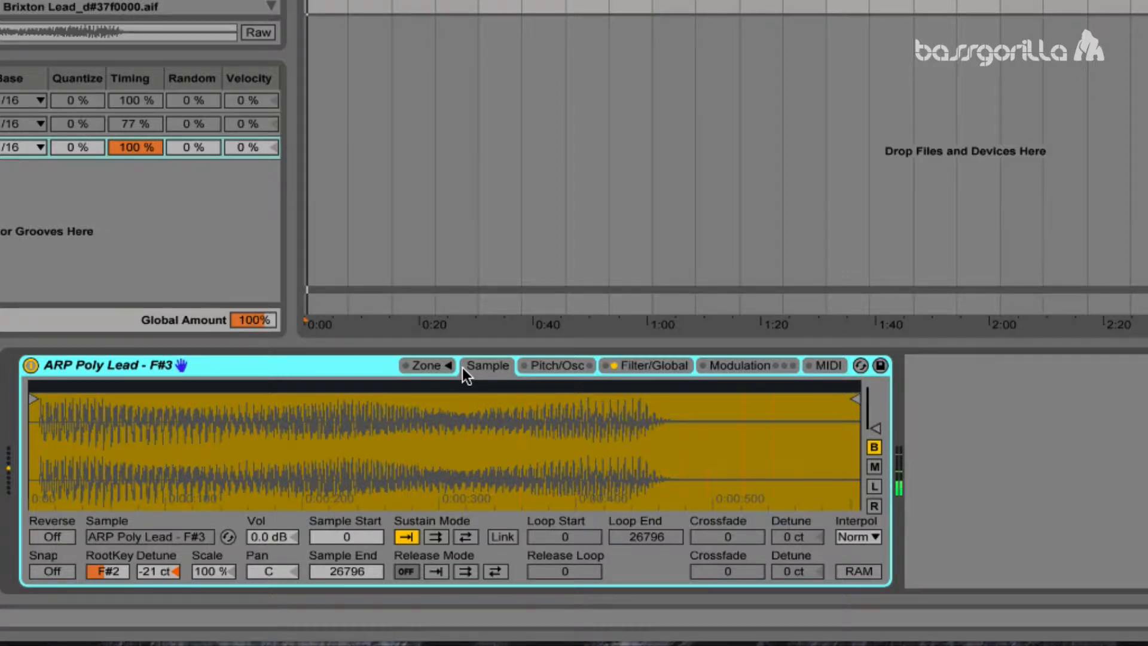
Shorten the sample end to about 19849 and enable the forward sustain loop
left_click_drag(855, 399, 635, 401)
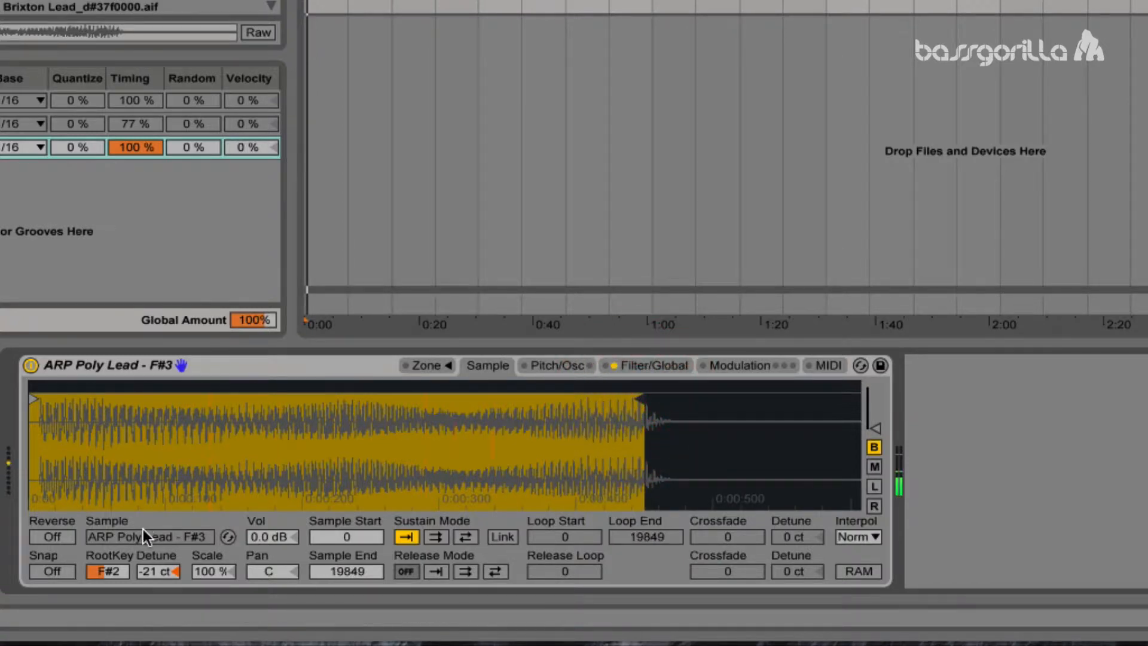
left_click(437, 537)
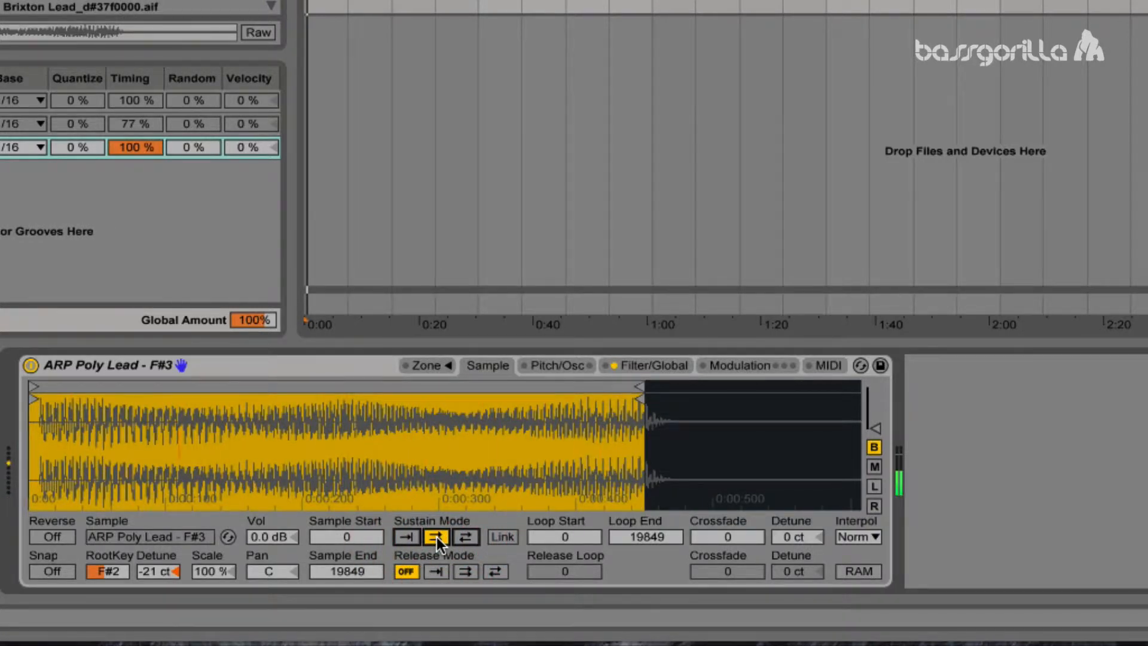
Move the sample start to about 354 and the loop start to about 351, where the waveform begins
left_click_drag(38, 443, 33, 478)
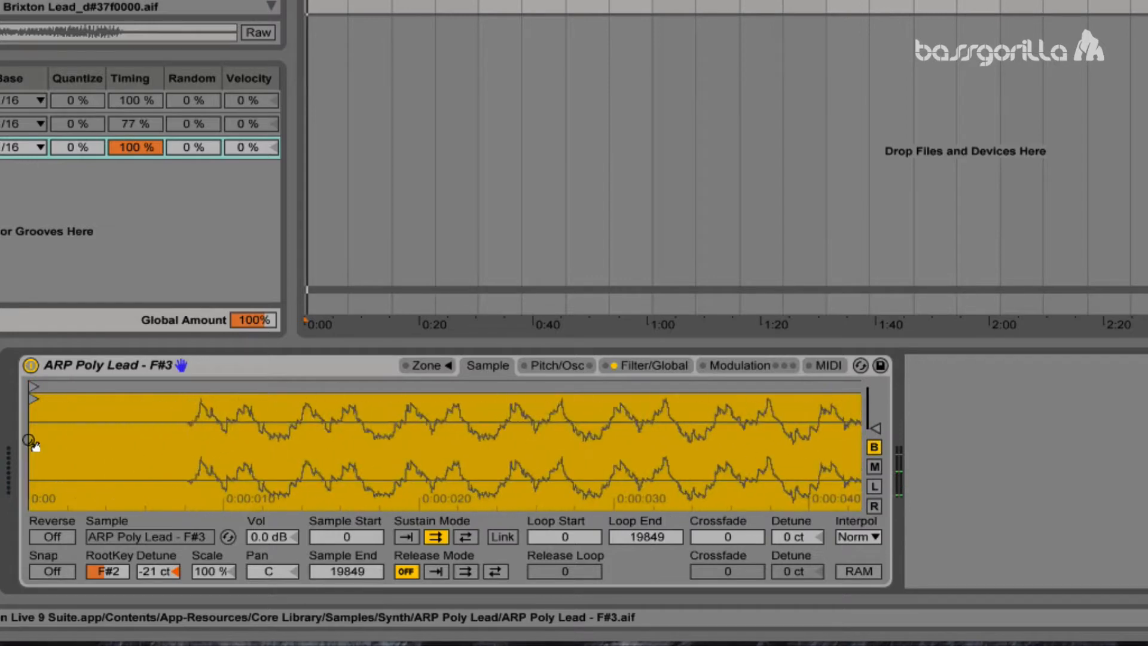
left_click_drag(33, 401, 188, 408)
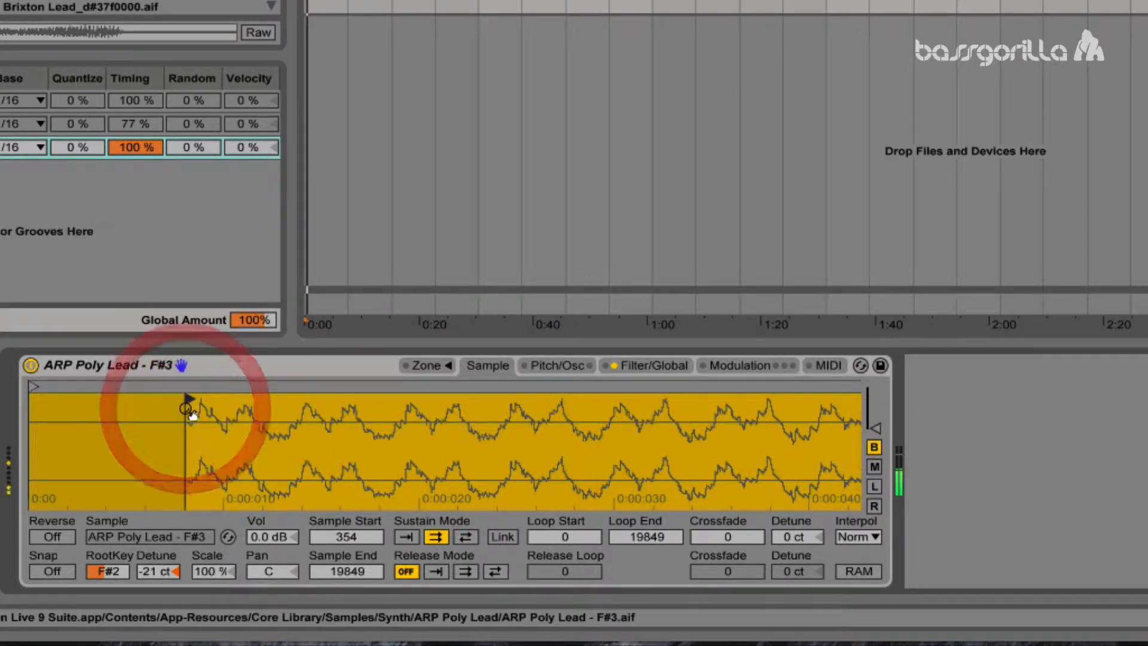
mouse_move(34, 387)
left_mouse_down()
mouse_move(226, 389)
mouse_move(193, 387)
left_mouse_up()
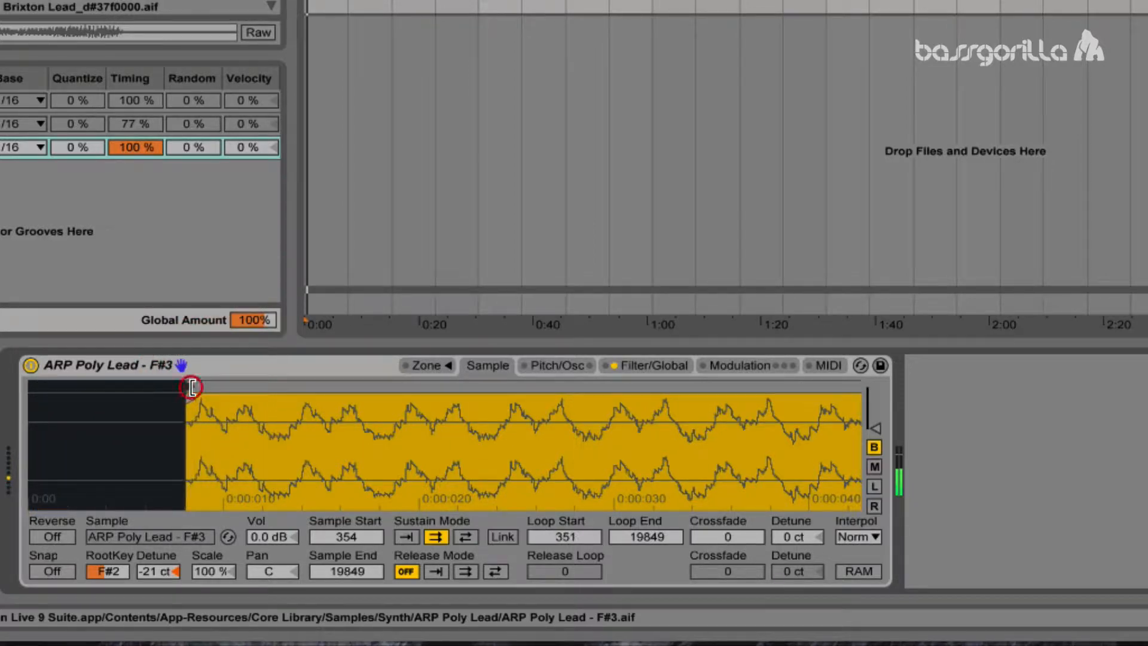
Turn on Snap and move both the loop start and the sample start to the zero crossing at 469
left_click(47, 572)
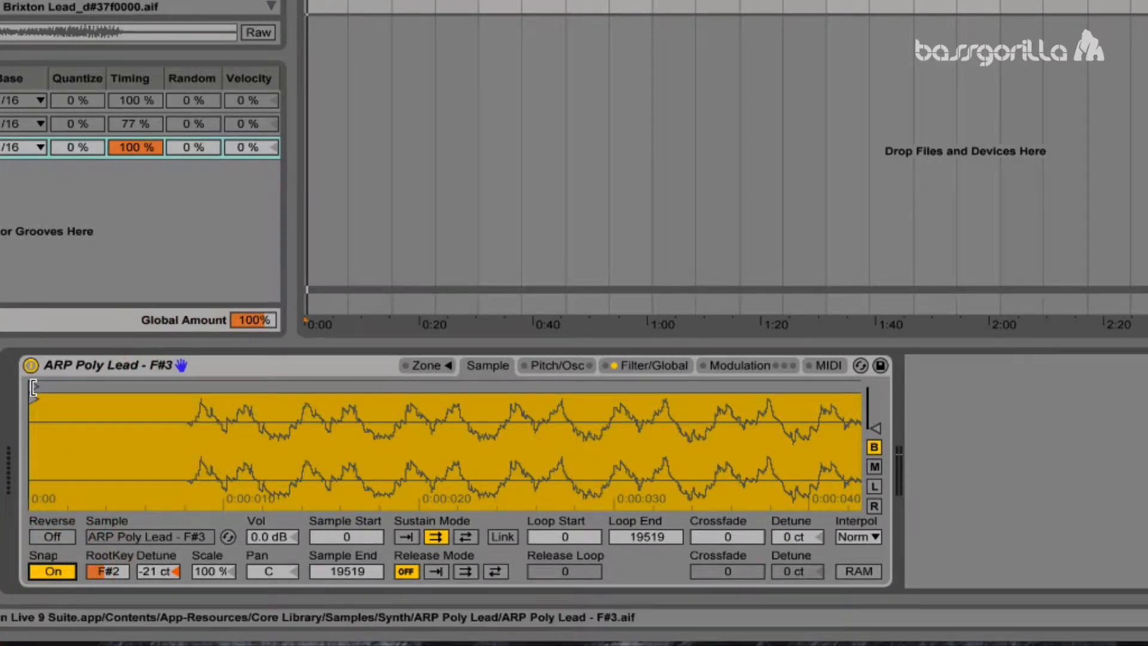
left_click_drag(33, 388, 265, 395)
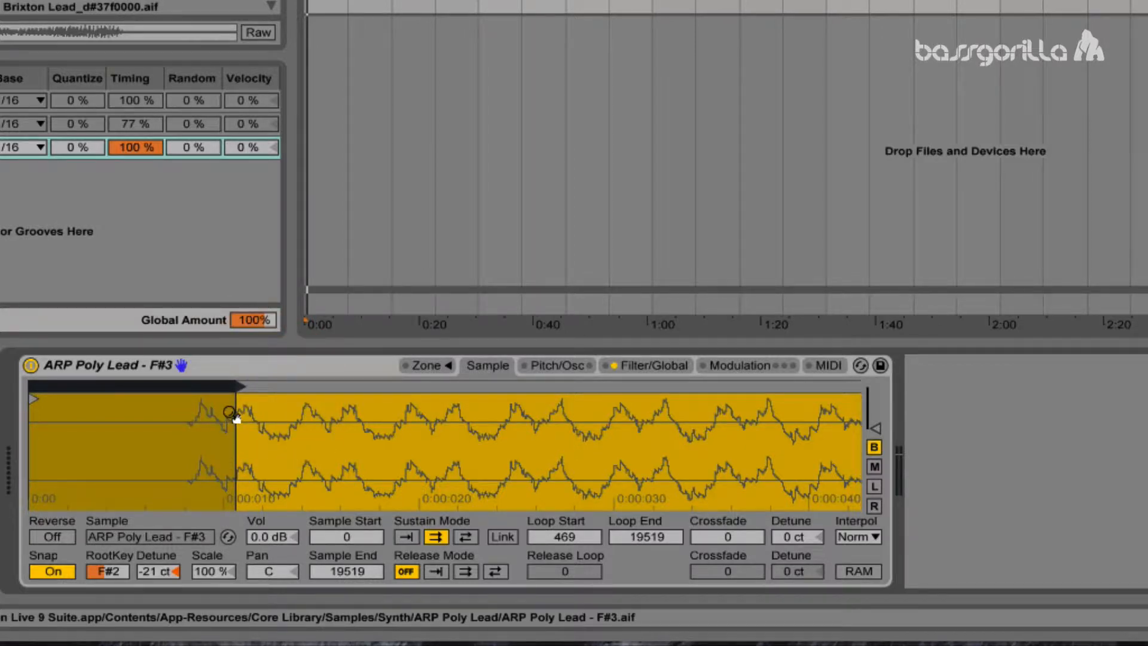
scroll(233, 419, "up", 5)
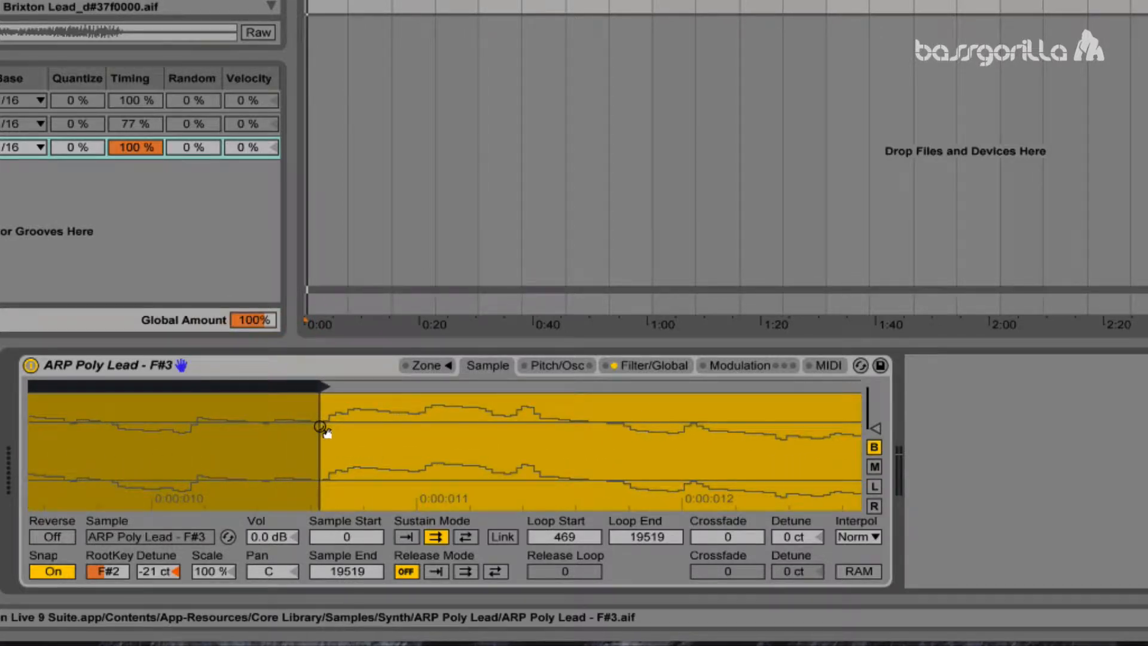
scroll(209, 429, "down", 5)
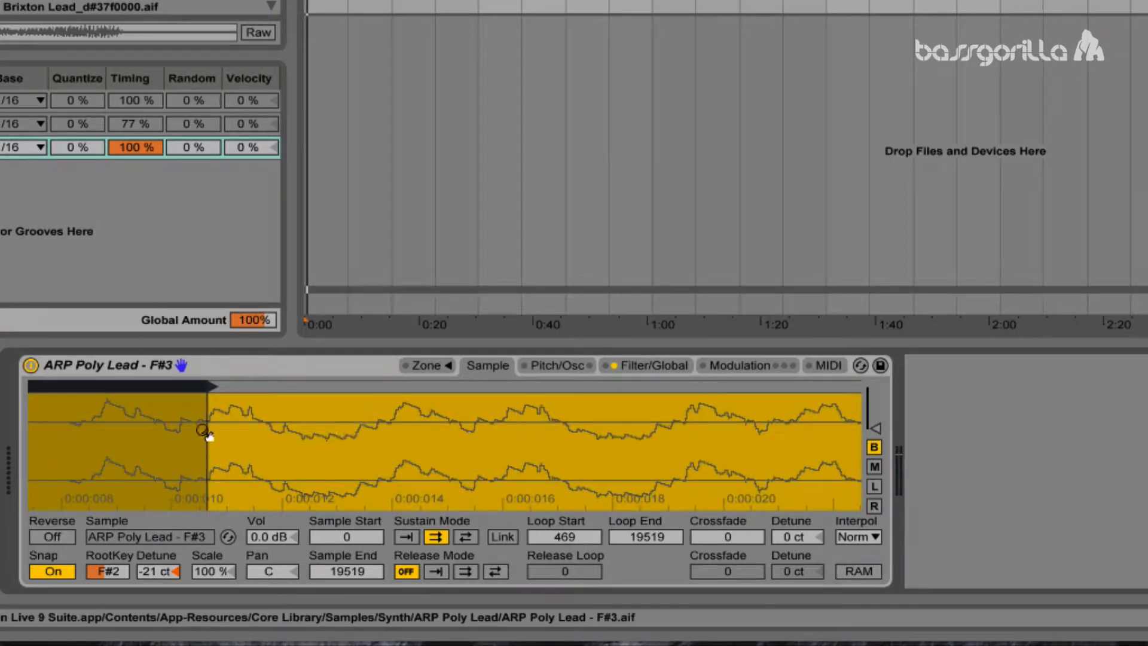
scroll(205, 436, "down", 5)
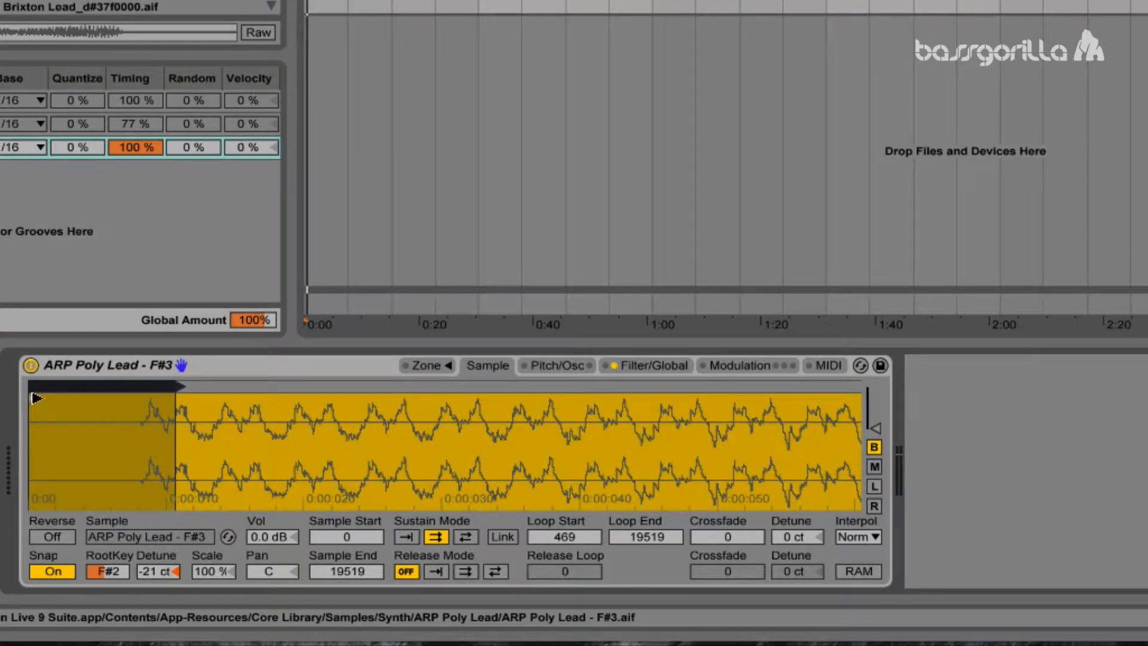
left_click_drag(34, 398, 225, 405)
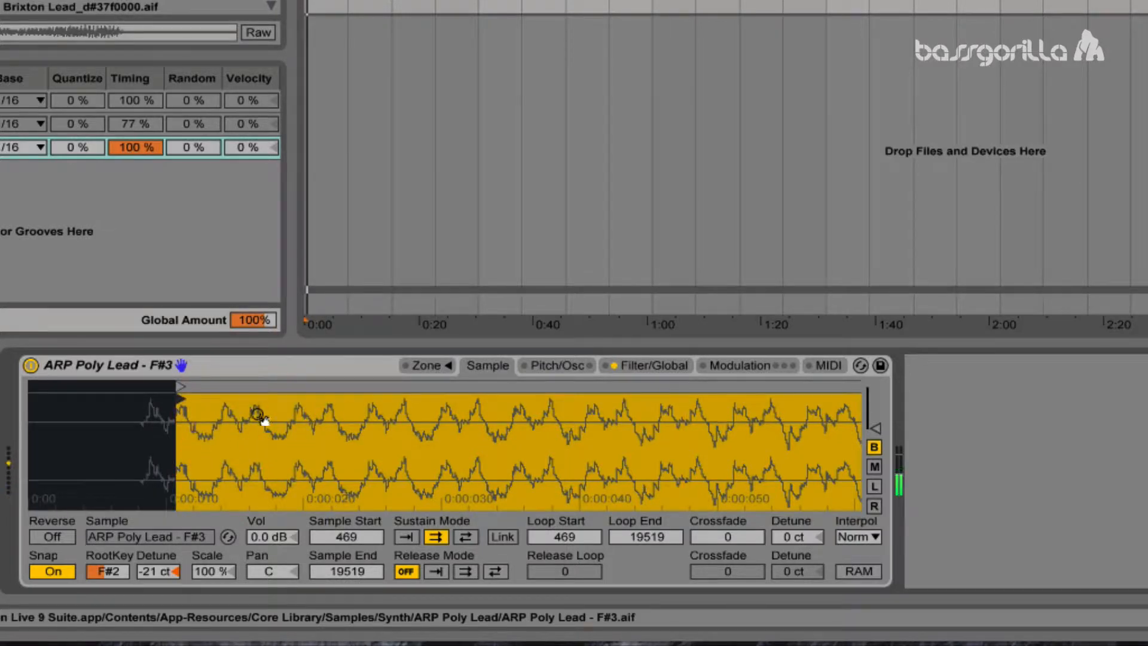
Shorten the sustain loop so that the loop end and sample end sit at 15175
scroll(258, 443, "down", 5)
scroll(244, 416, "down", 3)
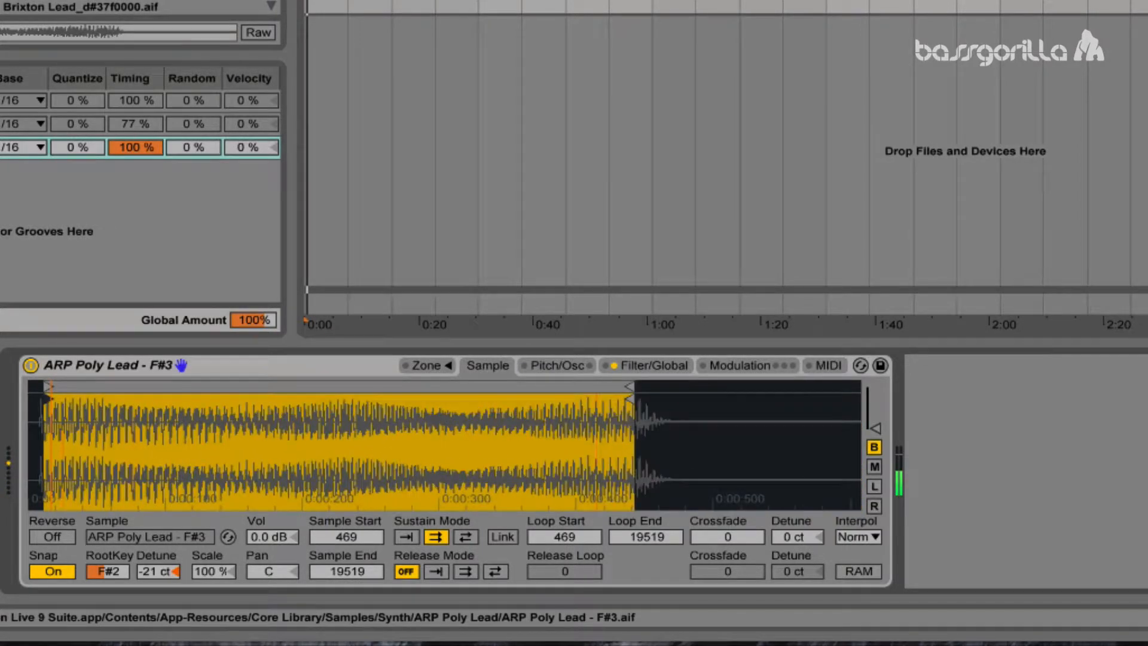
scroll(763, 410, "up", 5)
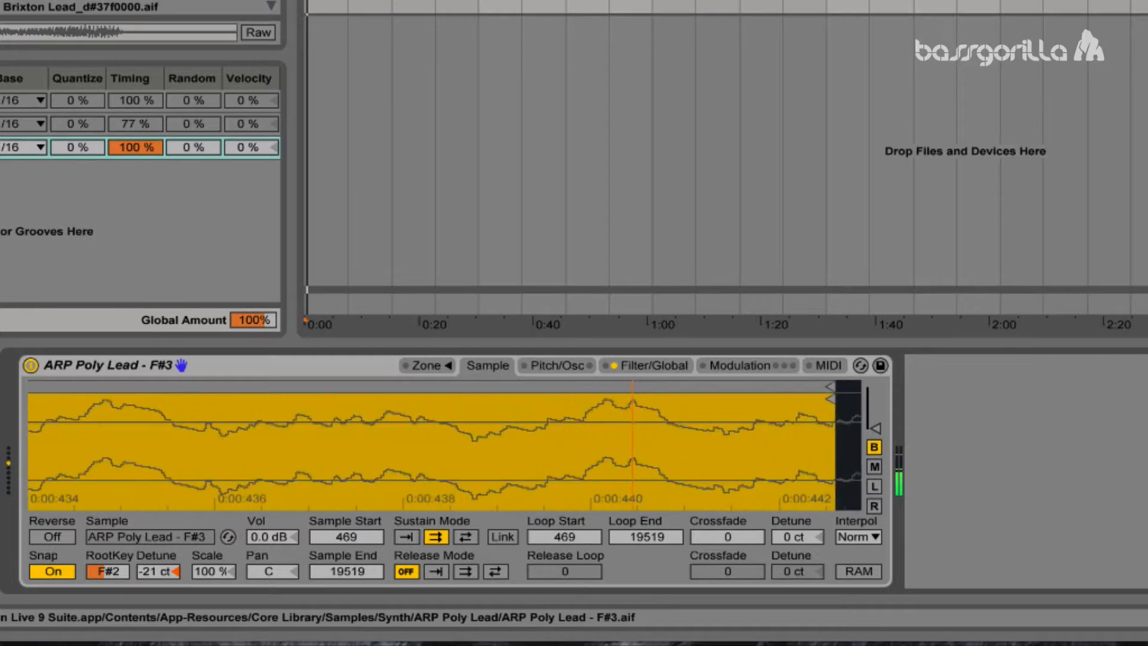
scroll(598, 419, "right", 5)
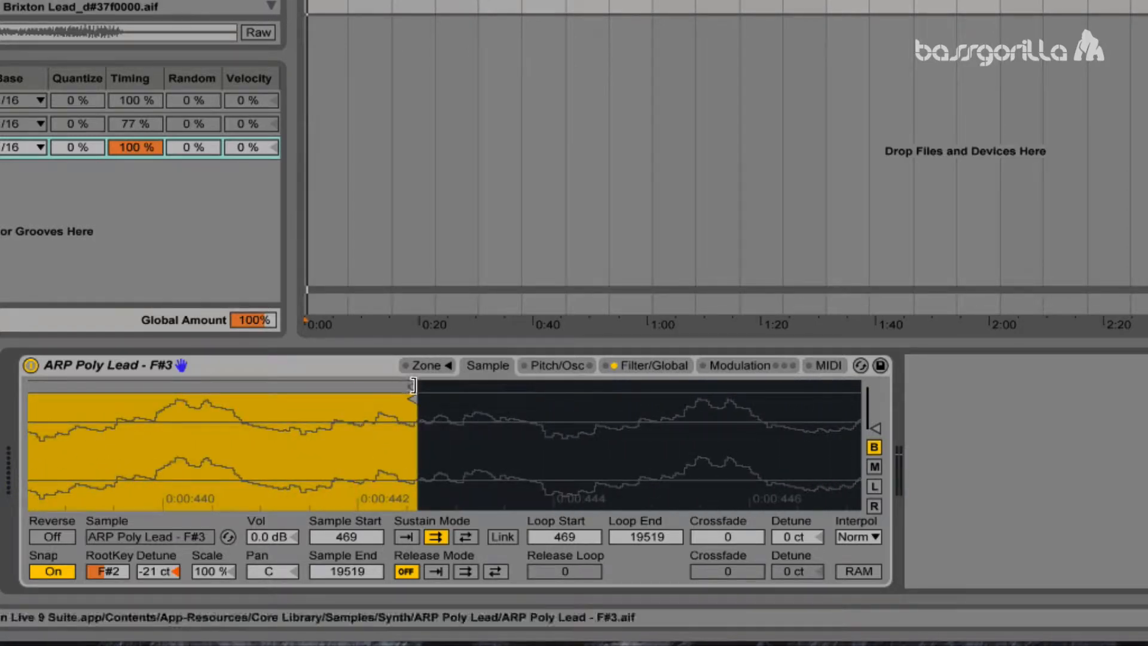
mouse_move(414, 392)
left_mouse_down()
mouse_move(321, 390)
mouse_move(414, 392)
mouse_move(260, 406)
mouse_move(371, 412)
left_mouse_up()
scroll(366, 450, "down", 5)
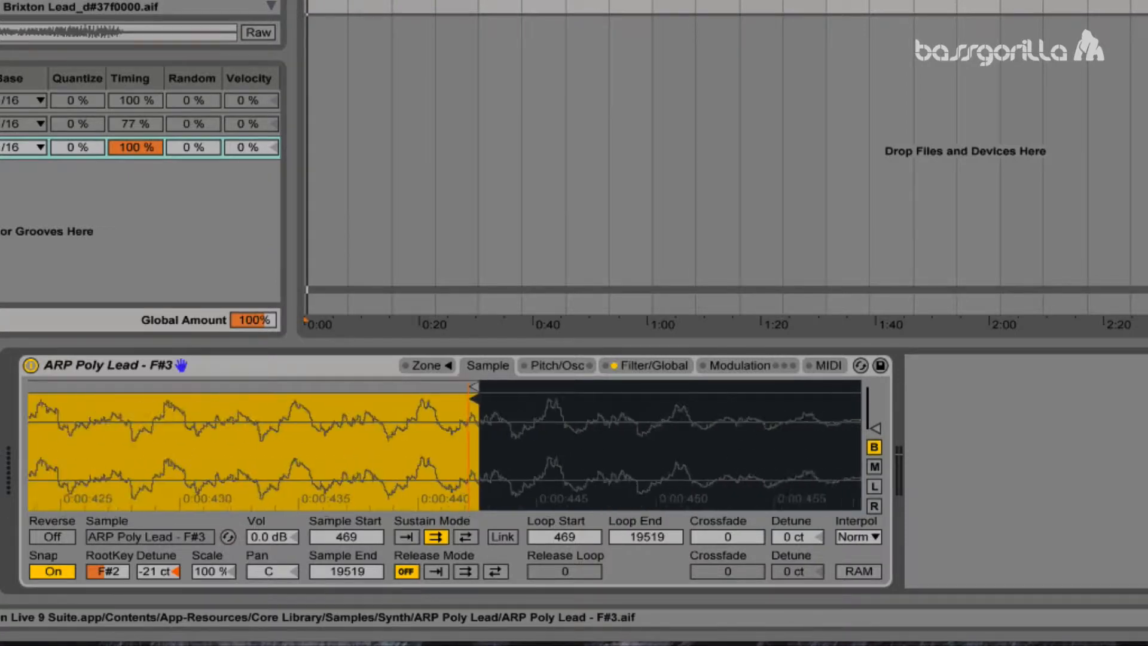
scroll(735, 455, "down", 5)
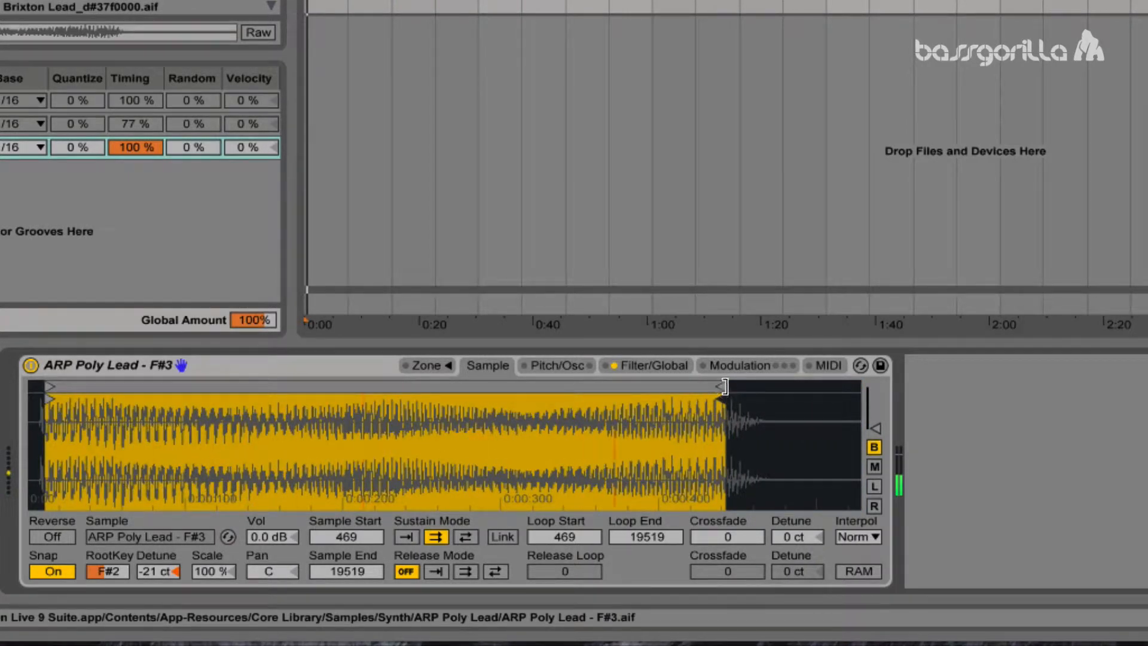
left_click_drag(721, 385, 571, 391)
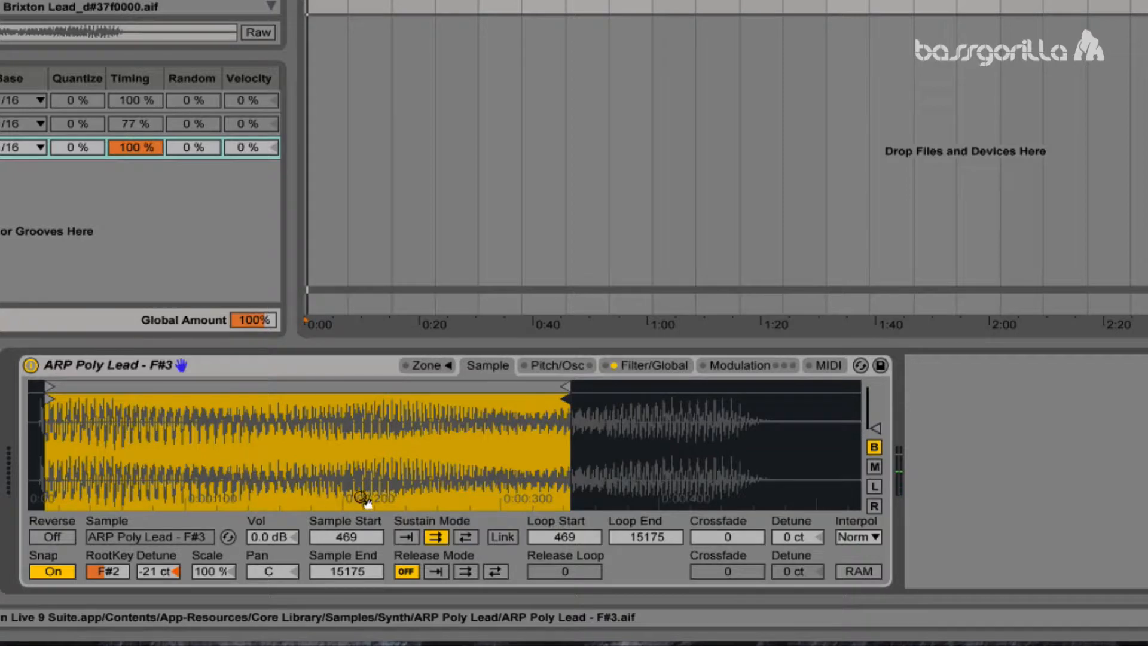
Move the loop start and sample start to 3997 and set the sustain loop crossfade to 3310
left_click_drag(711, 535, 712, 508)
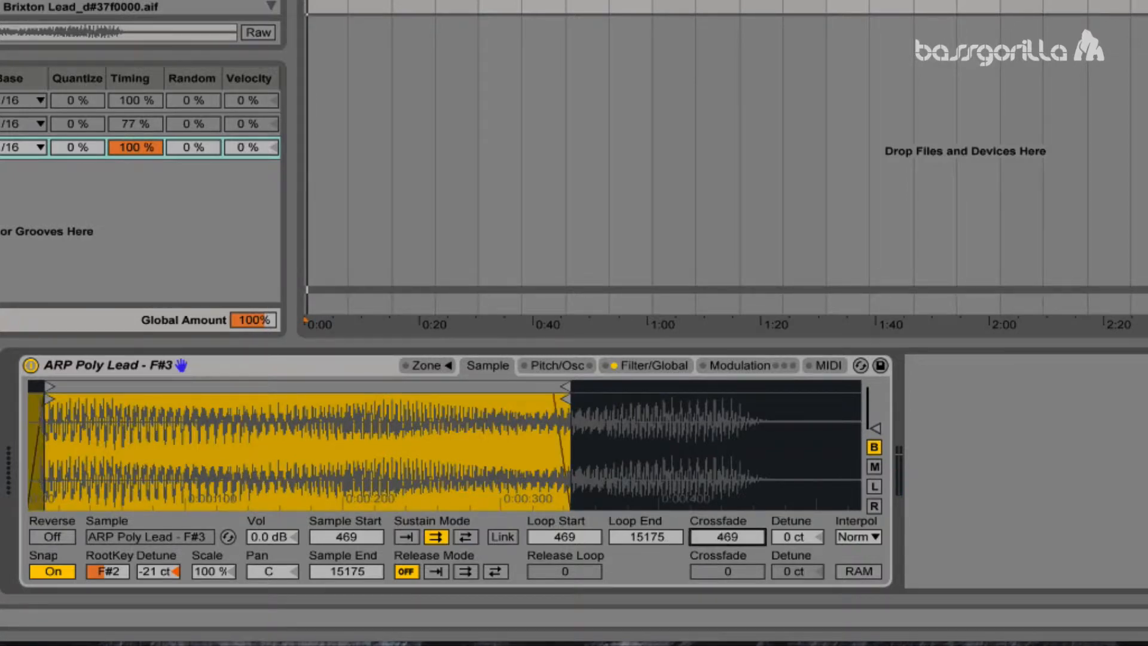
left_click_drag(50, 388, 179, 380)
mouse_move(52, 397)
left_mouse_down()
mouse_move(226, 398)
mouse_move(175, 398)
left_mouse_up()
left_click_drag(712, 538, 711, 458)
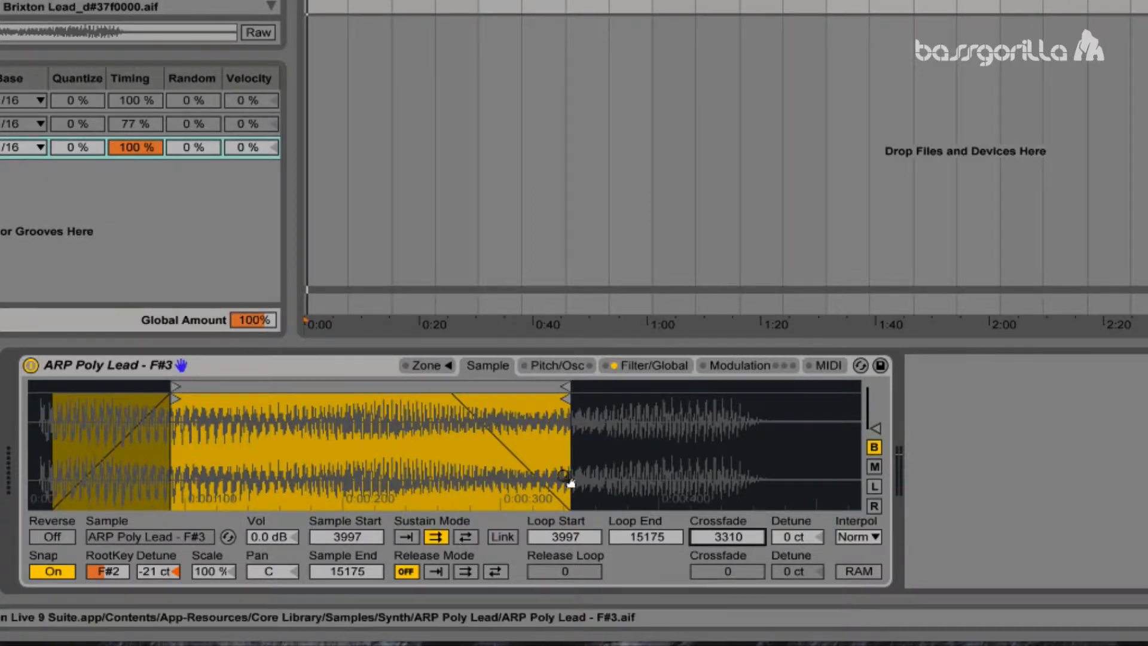
Compare the forward and back-and-forth sustain loops, leaving the sustain mode on back-and-forth
left_click(466, 538)
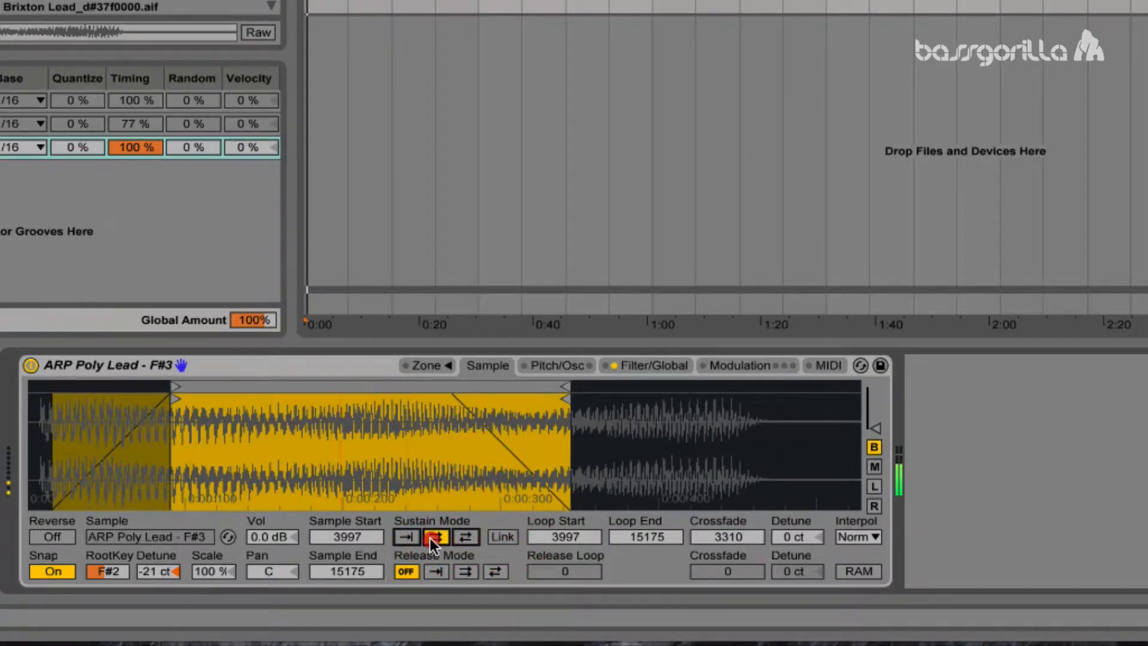
left_click(429, 538)
left_click(464, 538)
Try a 56 % scale and a shifted pan on the sample, resetting both to their defaults
mouse_move(207, 568)
left_mouse_down()
mouse_move(207, 640)
mouse_move(207, 580)
left_mouse_up()
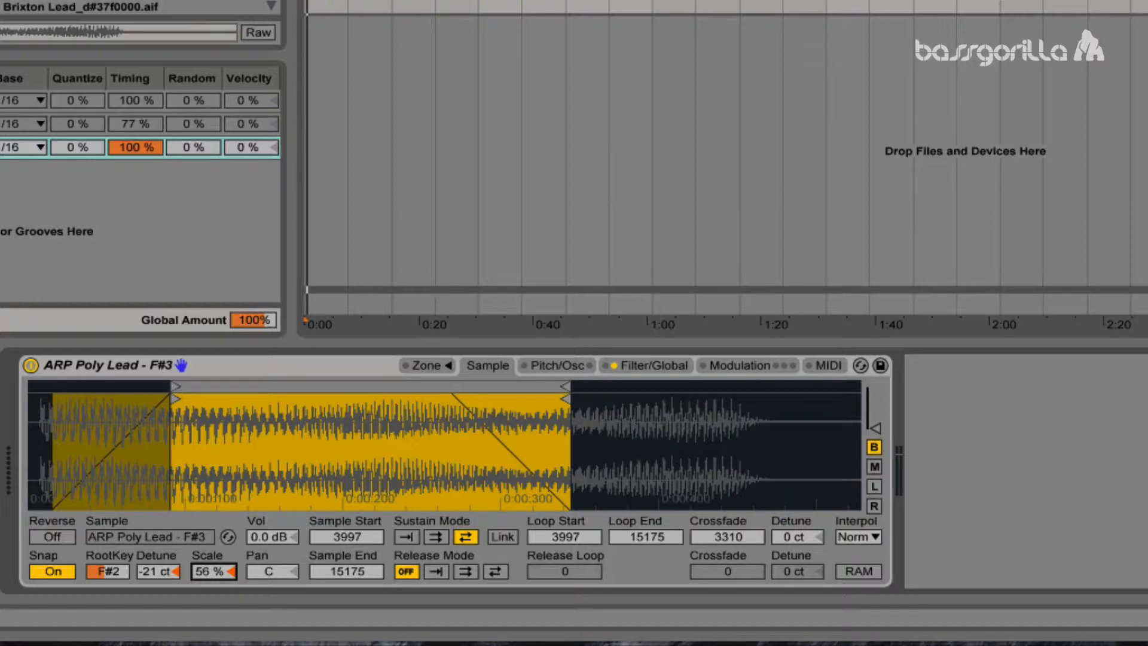
double_click(225, 573)
mouse_move(259, 577)
left_mouse_down()
mouse_move(258, 548)
mouse_move(259, 574)
left_mouse_up()
left_click(295, 572)
key("Delete")
Try lowering the sample volume to -0.8 dB and restore it to 0 dB
mouse_move(271, 535)
left_mouse_down()
mouse_move(271, 574)
mouse_move(271, 536)
left_mouse_up()
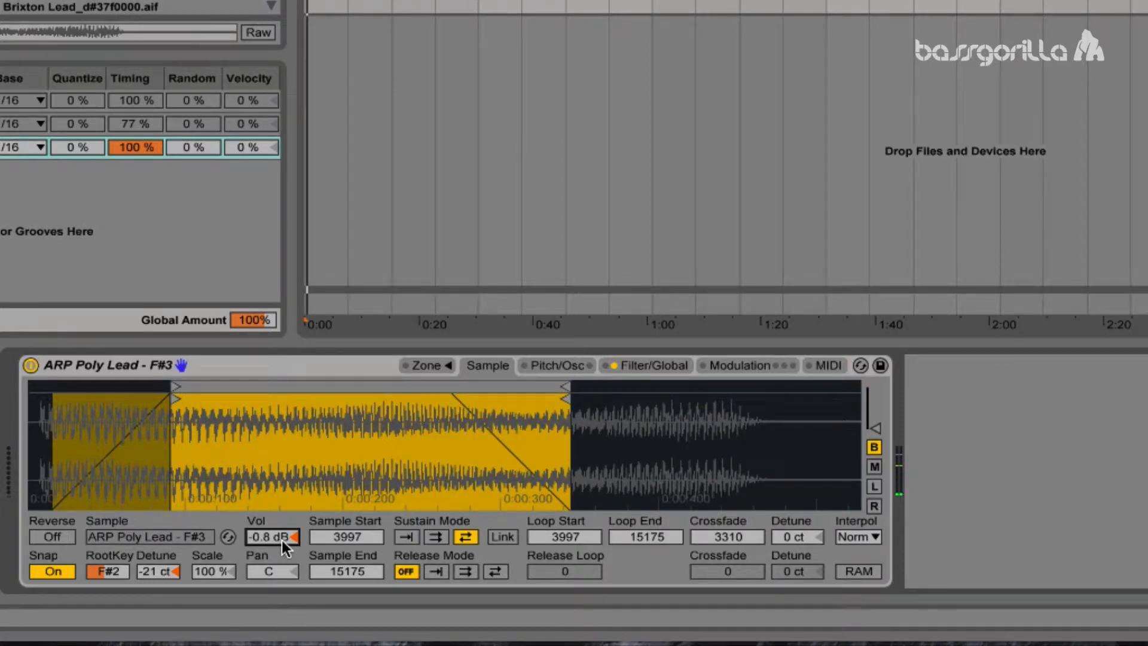
type("0")
key("Return")
Set the release mode to play the sample through without a release loop
left_click(438, 572)
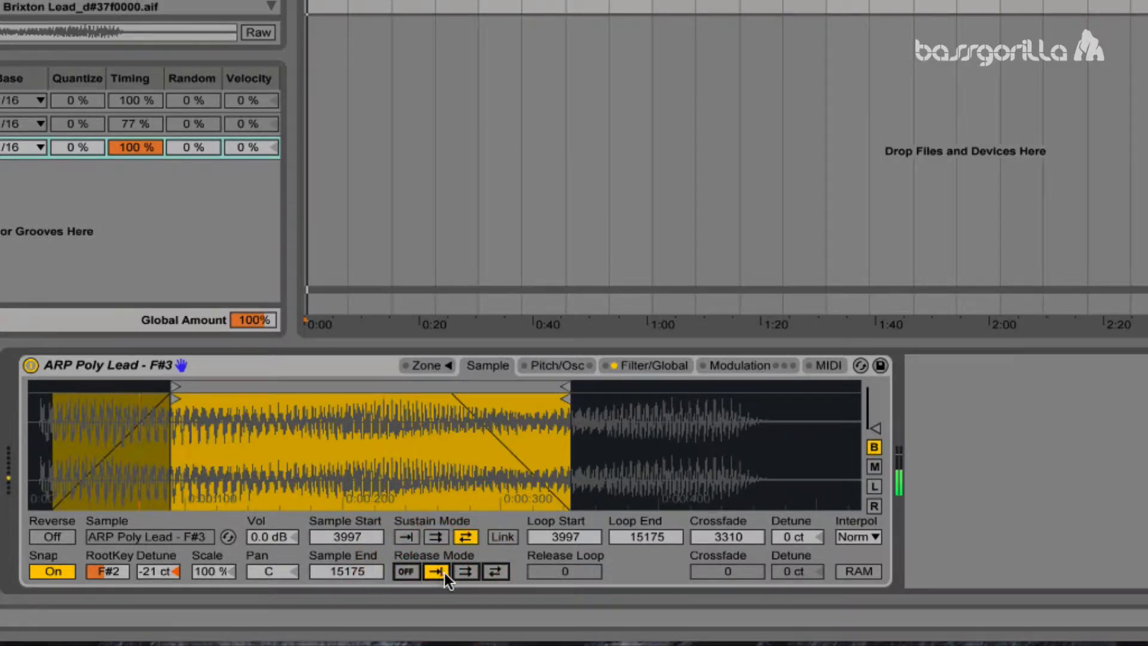
Switch the release mode to the back-and-forth loop and turn on RAM loading for the sample
left_click(461, 573)
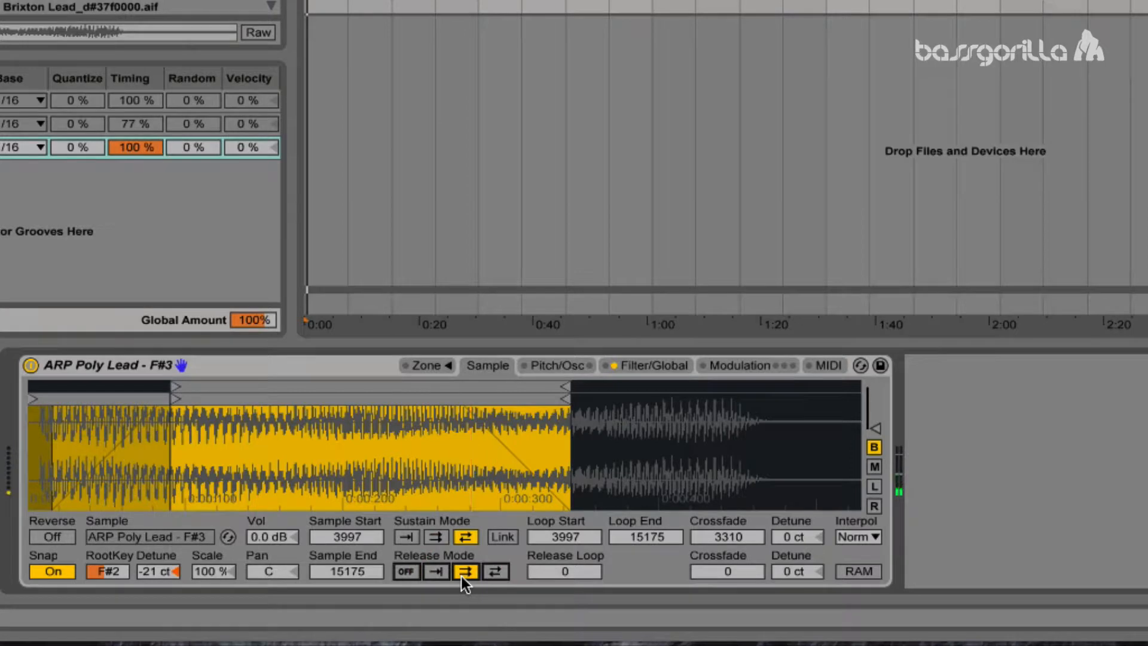
left_click(485, 573)
left_click(851, 571)
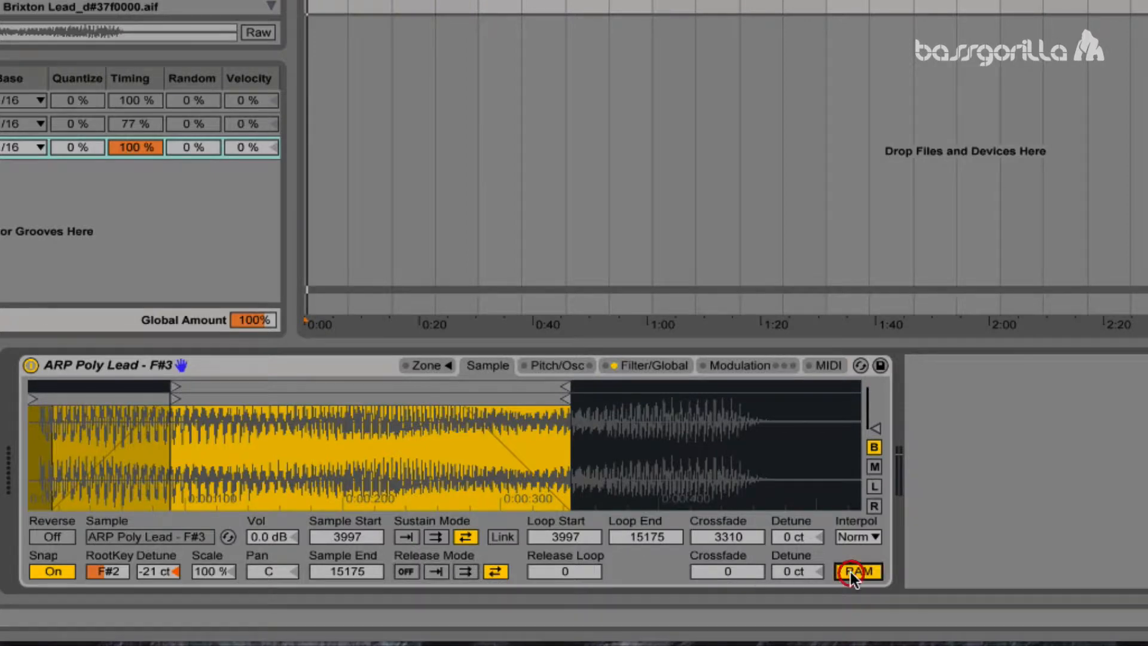
Try Best Interpolation on the sample and return it to Normal Interpolation
left_click(853, 536)
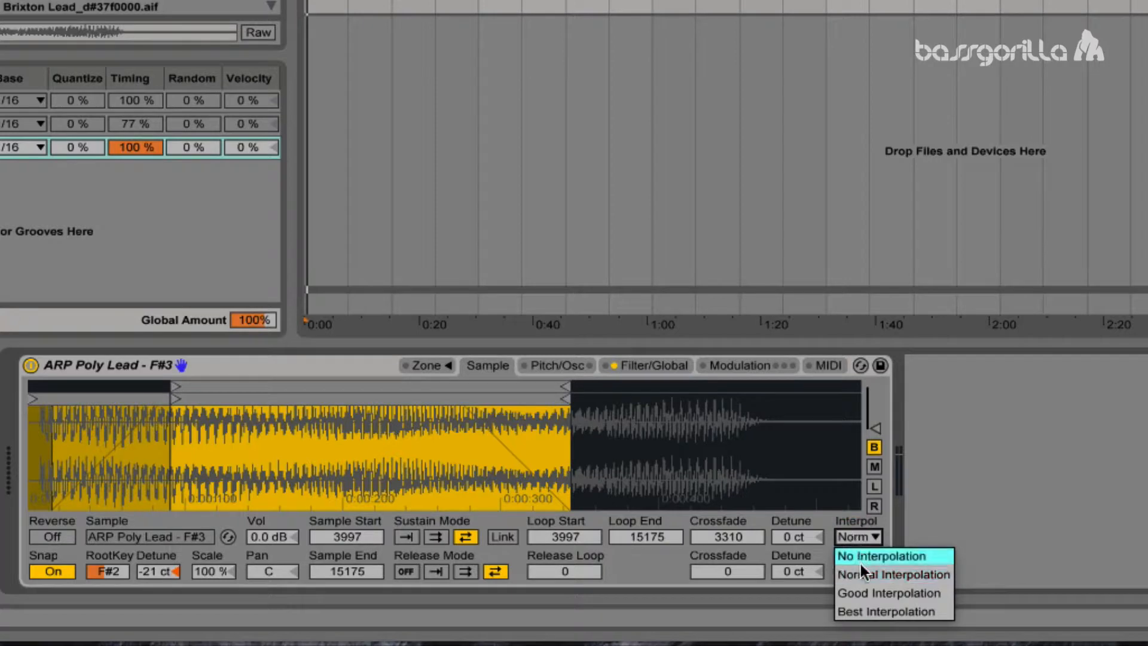
left_click(877, 610)
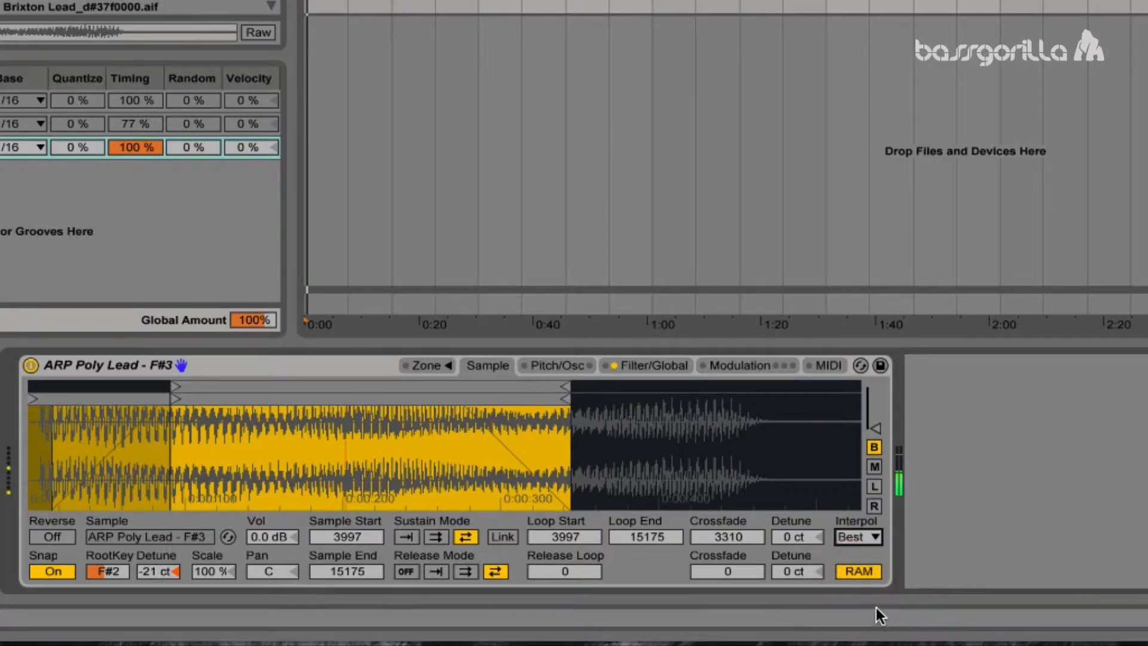
left_click(856, 539)
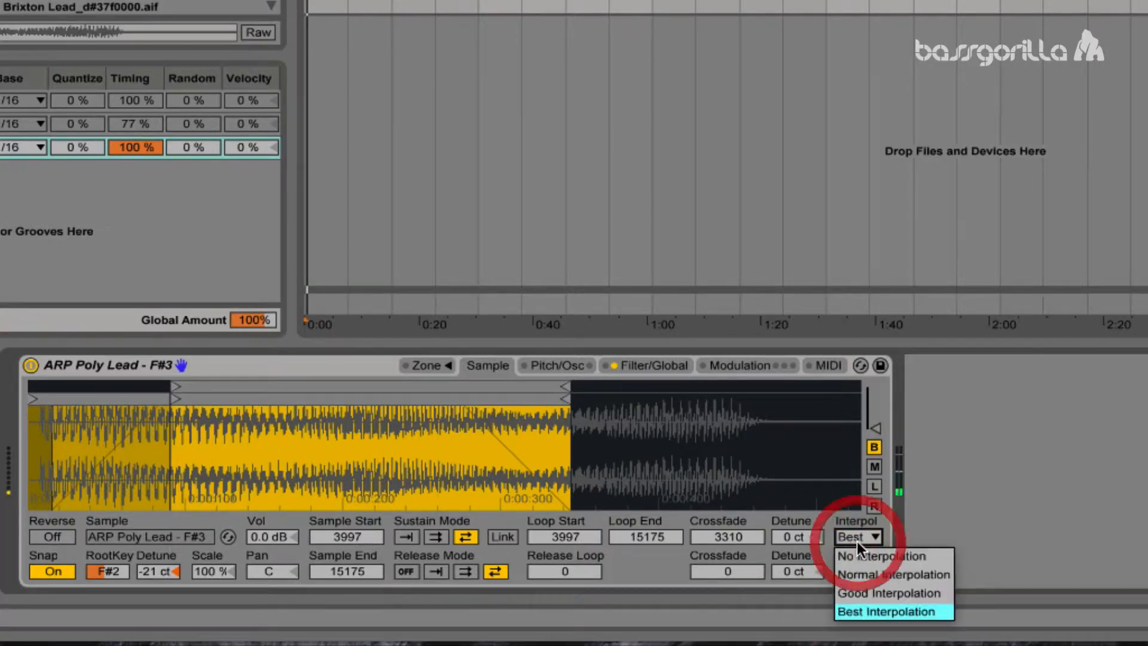
left_click(865, 573)
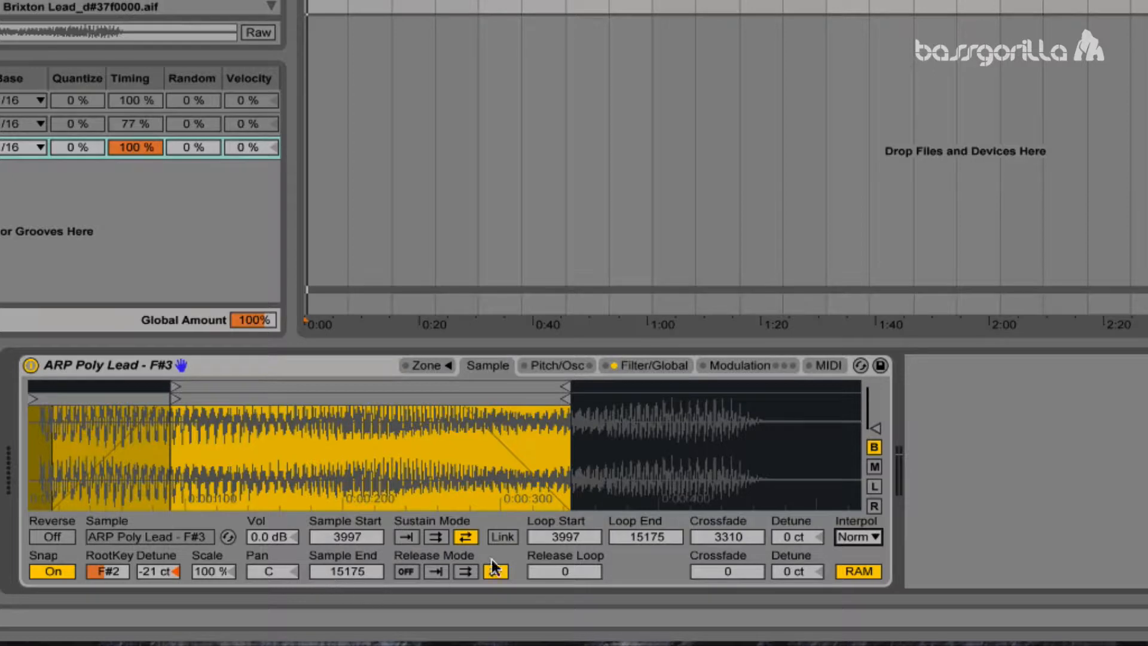
Set the sample's release mode to the forward loop and select the Release Loop value
left_click(549, 570)
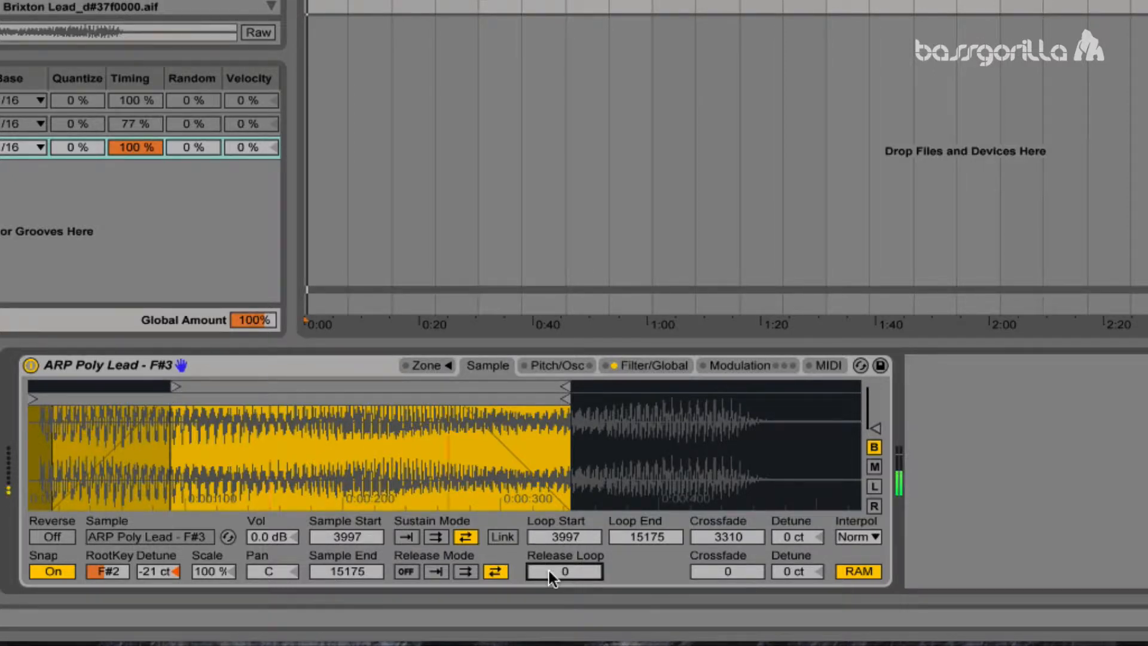
left_click(471, 573)
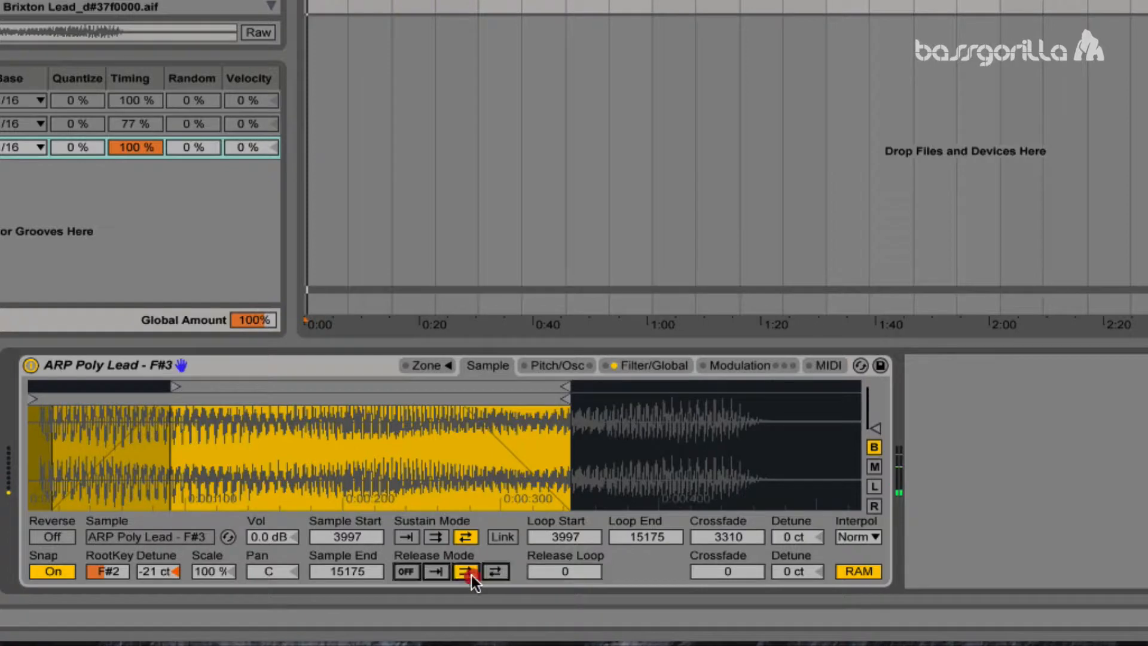
left_click(567, 569)
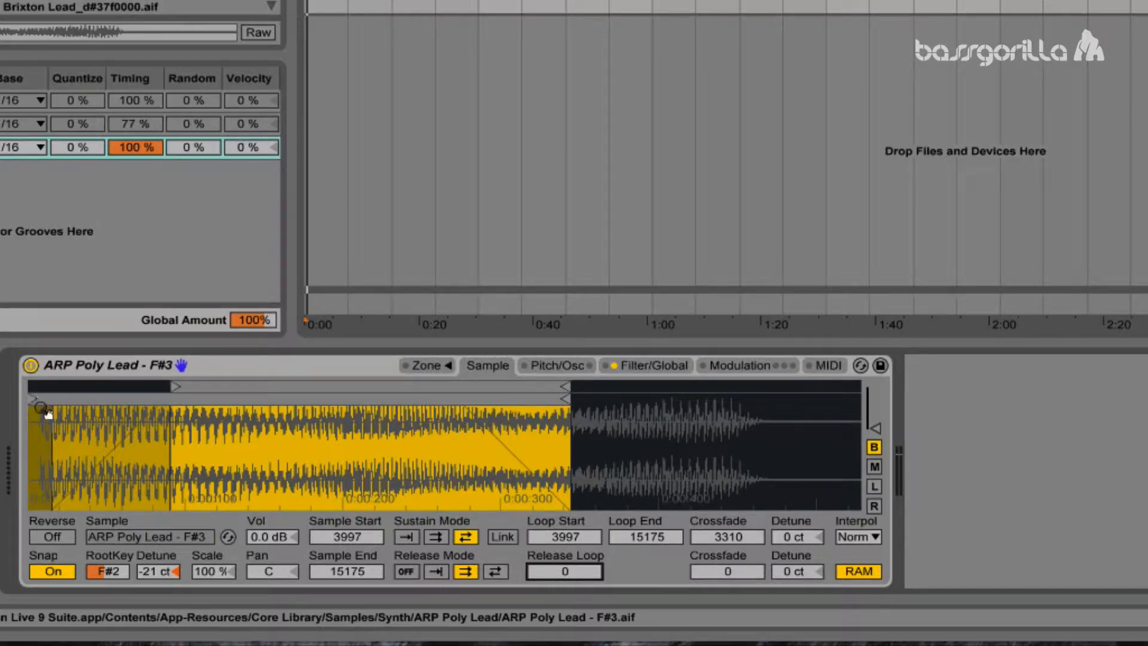
Try playing the sample in reverse, and turn Reverse off again
left_click(48, 533)
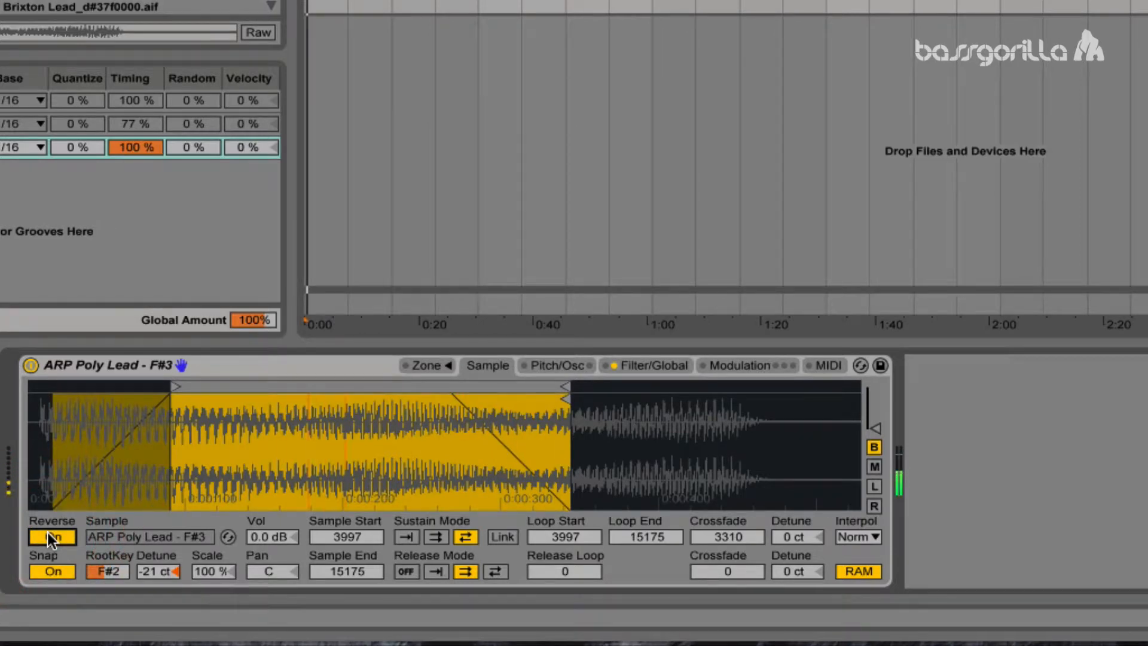
left_click(48, 533)
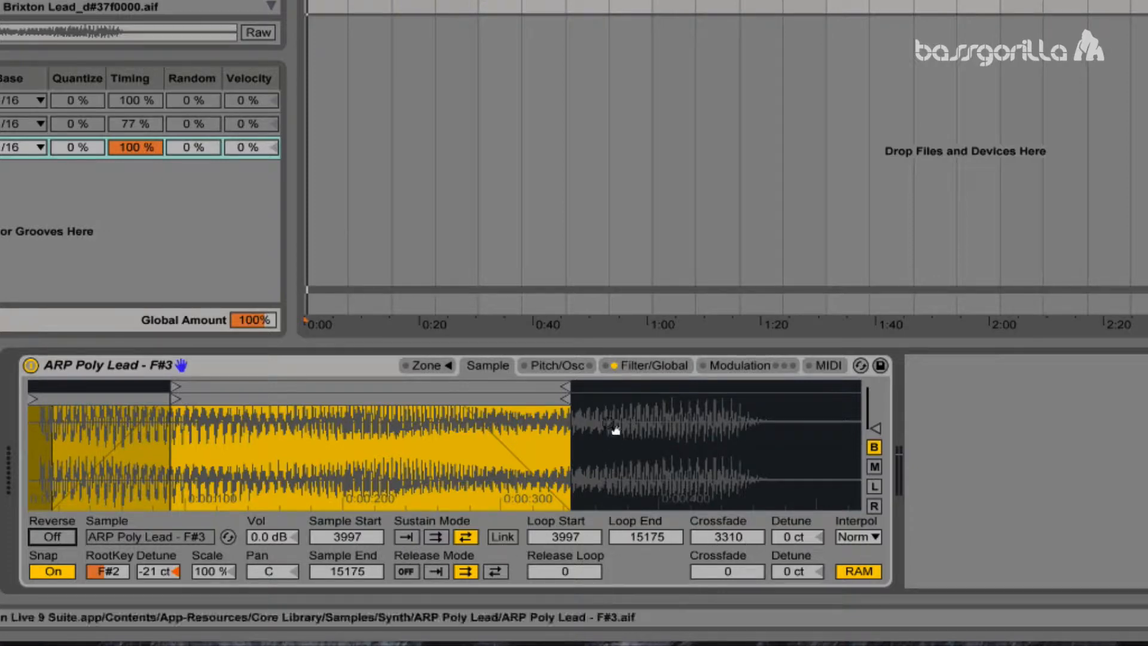
Enable the oscillator and set its envelope to -0.6 dB peak, 0.0 dB sustain, 12.9 ms attack, 1.37 s decay and 6.42 s release
left_click(542, 365)
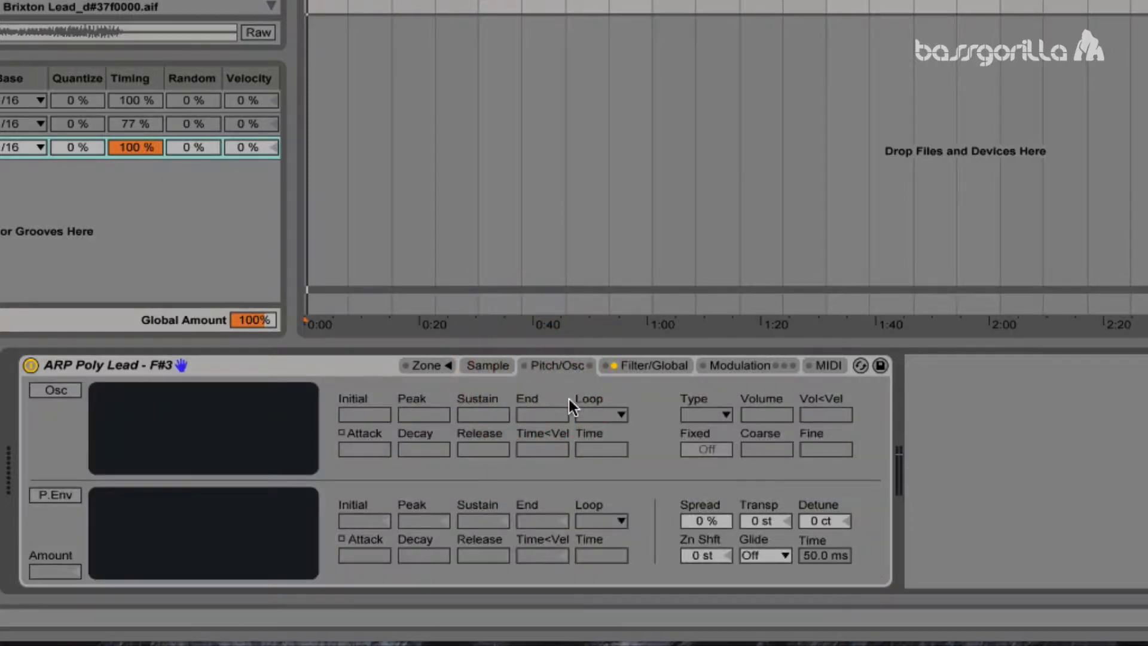
left_click(48, 391)
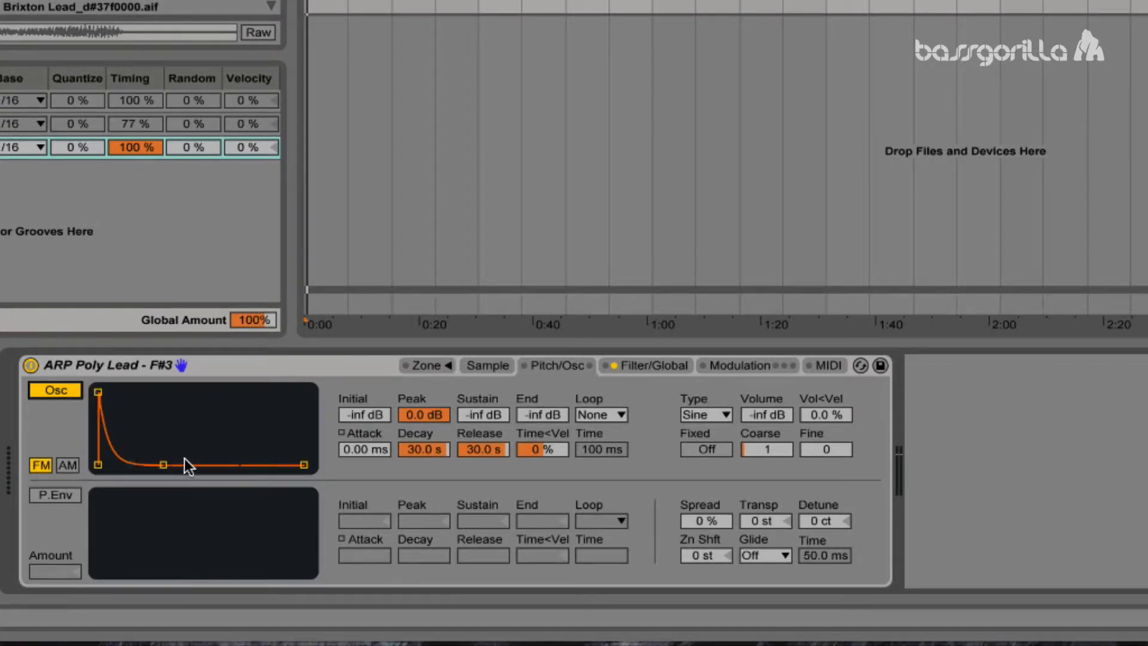
left_click_drag(363, 418, 472, 362)
mouse_move(515, 418)
left_mouse_down()
mouse_move(515, 409)
mouse_move(516, 421)
left_mouse_up()
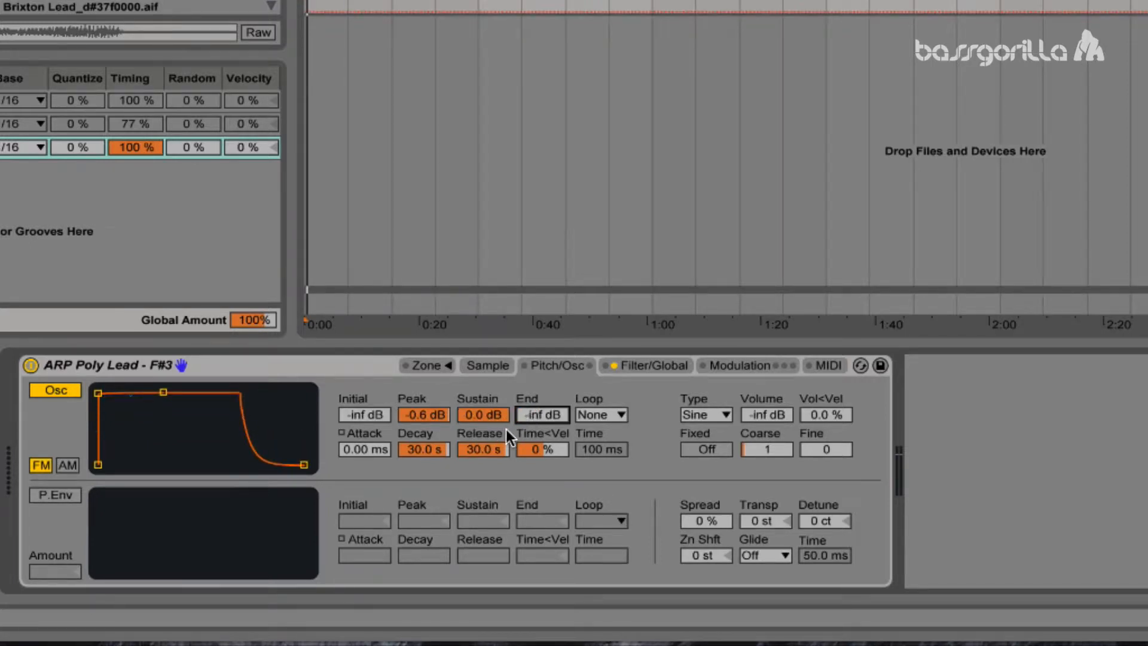
left_click_drag(483, 449, 483, 419)
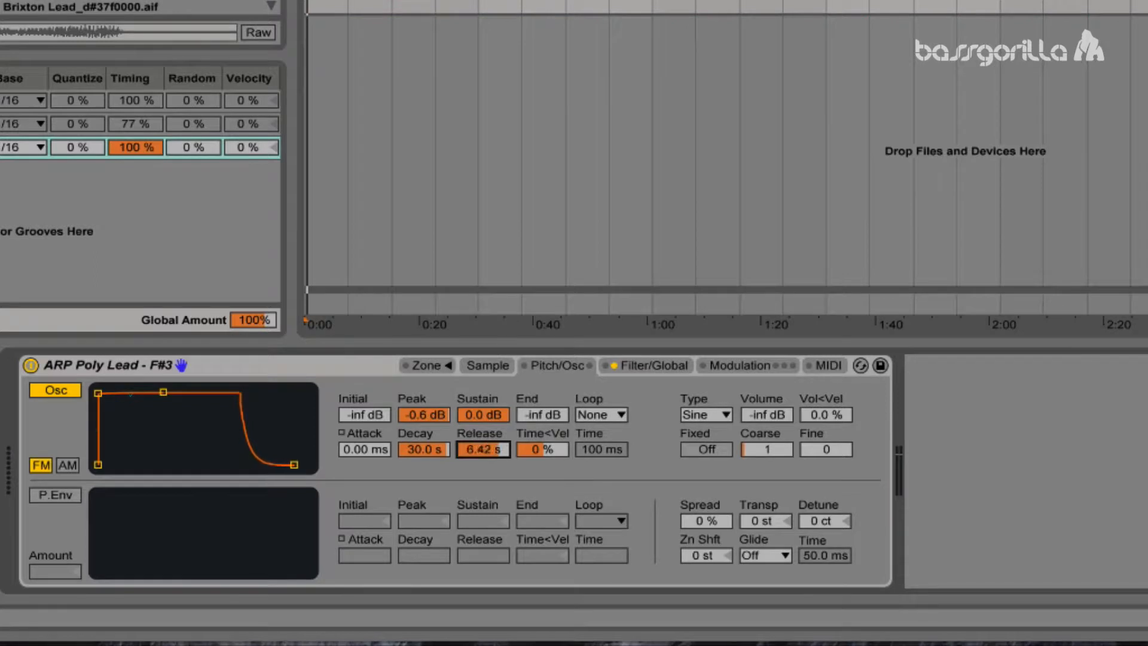
left_click_drag(417, 446, 417, 472)
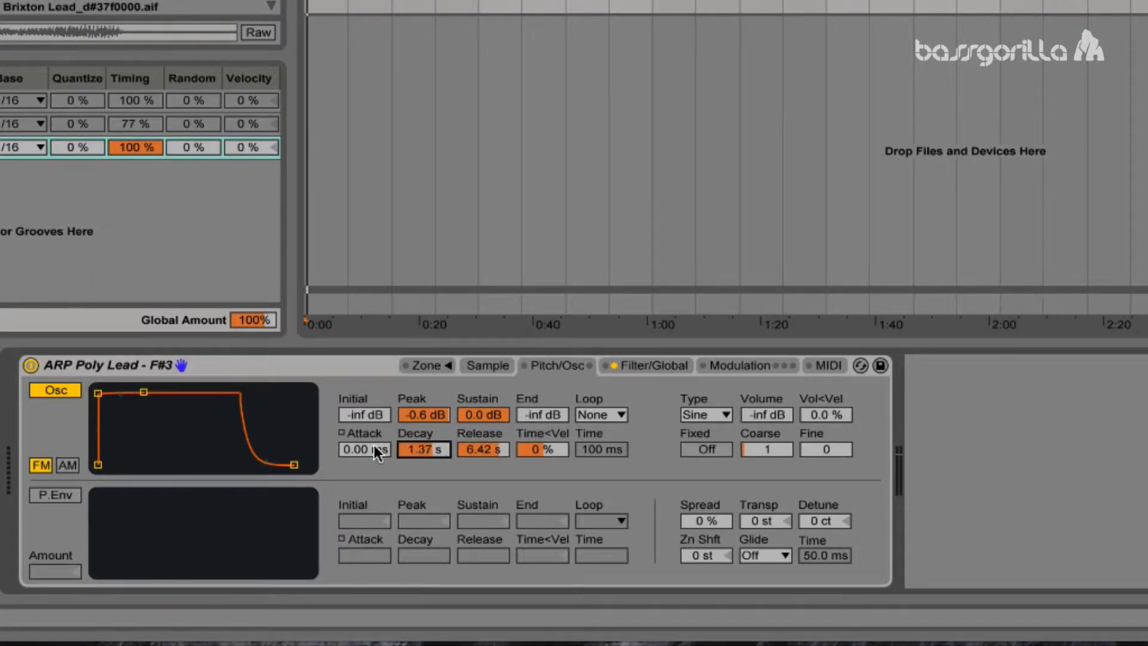
left_click(374, 445)
left_click_drag(360, 448, 361, 434)
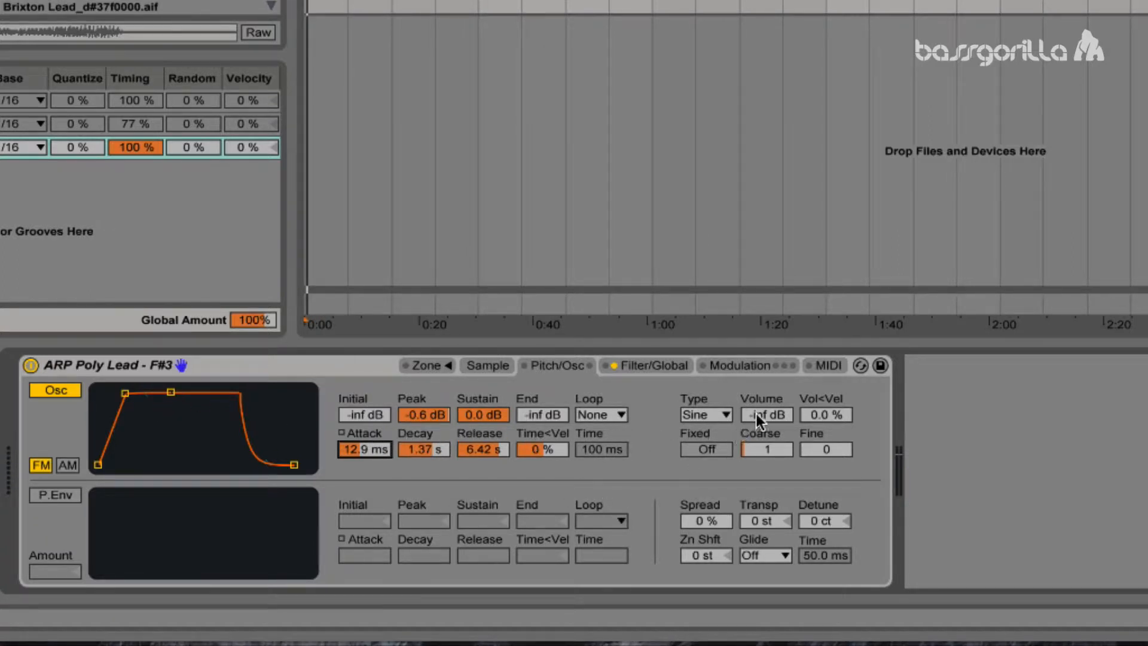
Keep the oscillator type at Sine and set its coarse tuning to 3 and fine tuning to 0
left_click(707, 414)
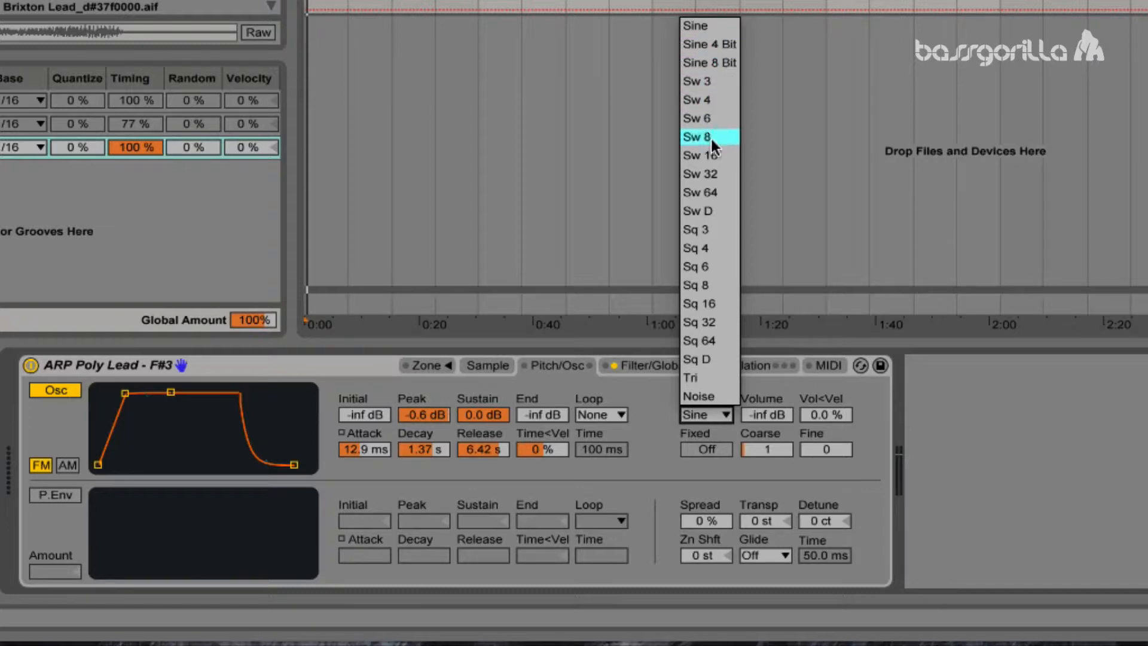
left_click(708, 26)
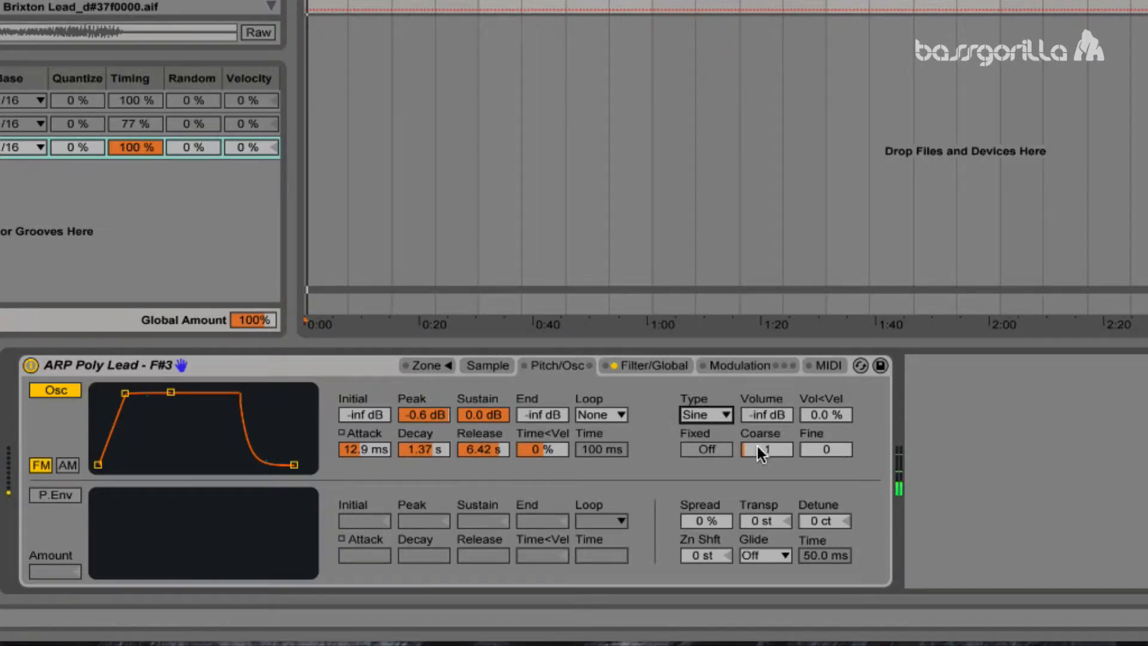
left_click_drag(758, 446, 757, 436)
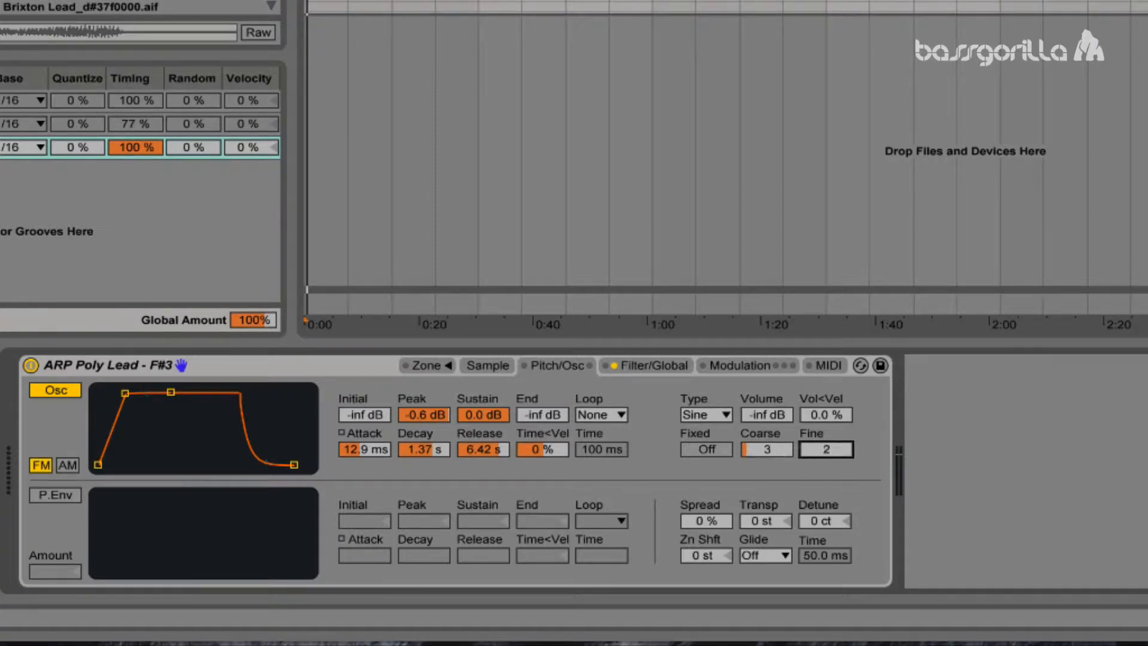
left_click_drag(819, 455, 818, 454)
type("0")
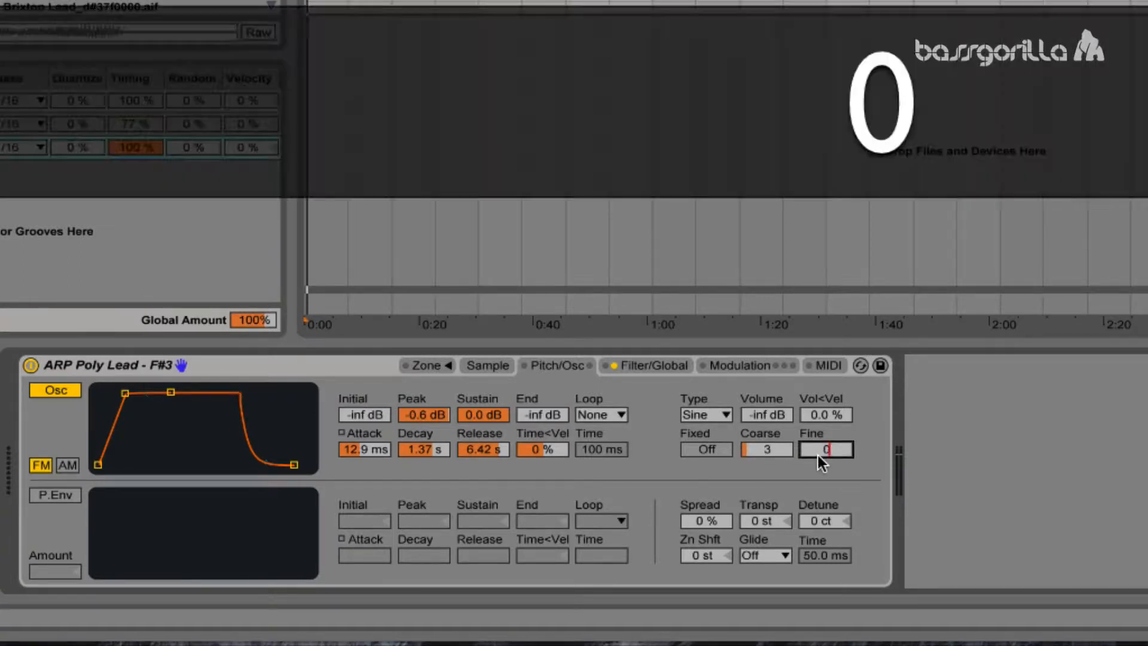
key("Return")
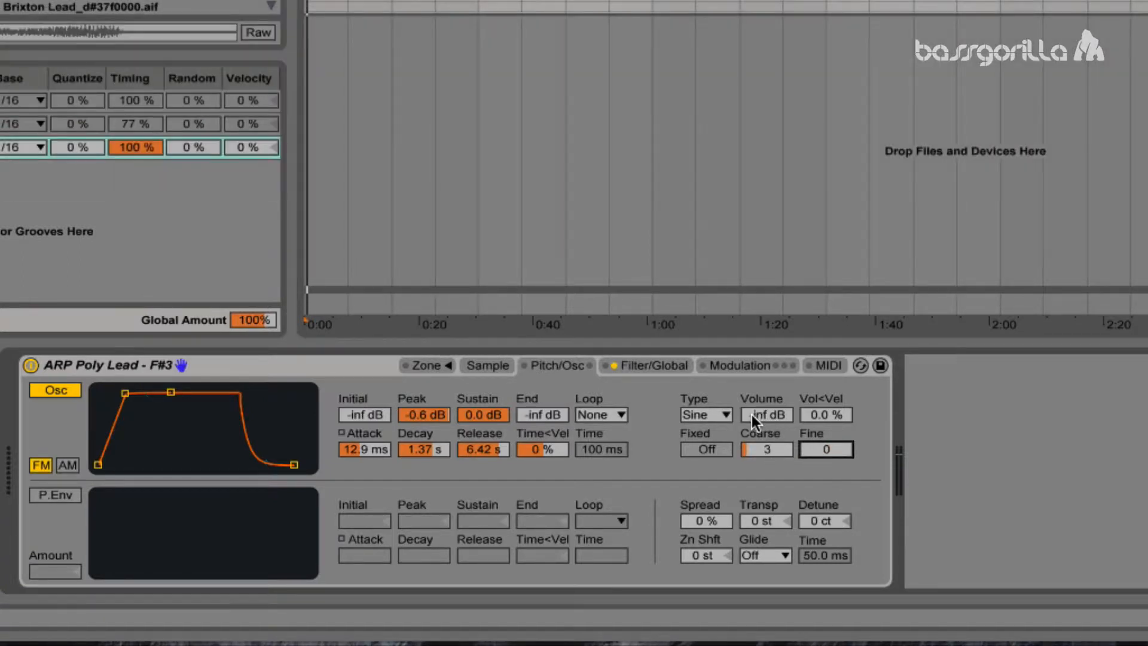
Shape the oscillator's envelope to 525 ms attack, -0.7 dB peak, 2.25 s decay and -inf dB sustain, with volume at -23 dB
left_click_drag(752, 414, 752, 387)
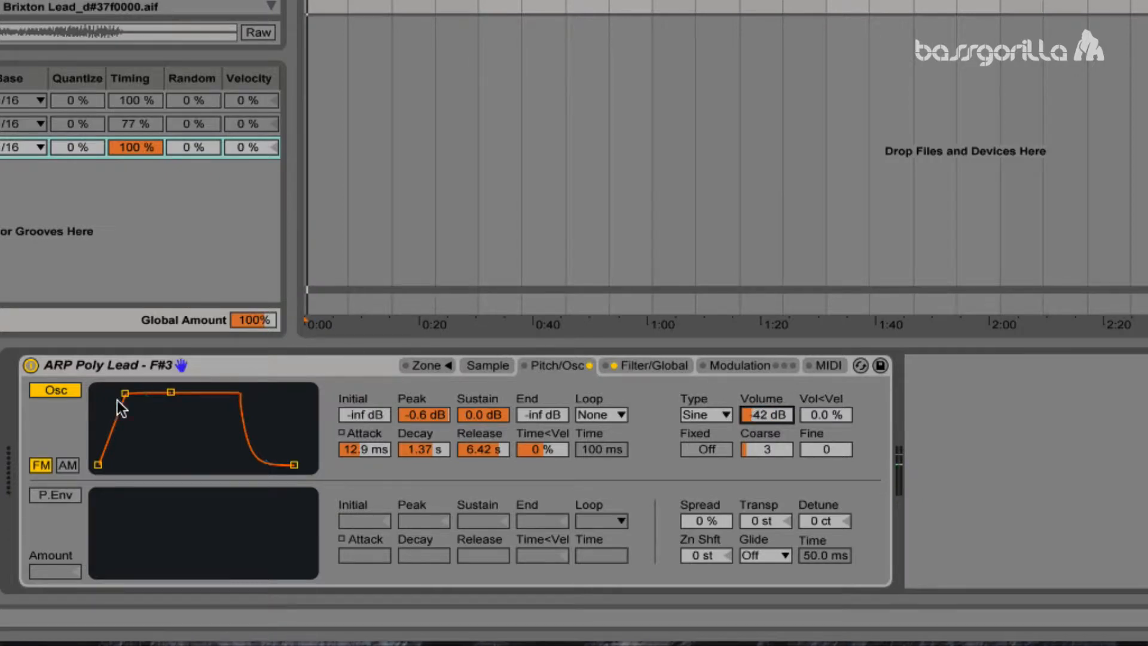
left_click_drag(127, 394, 198, 422)
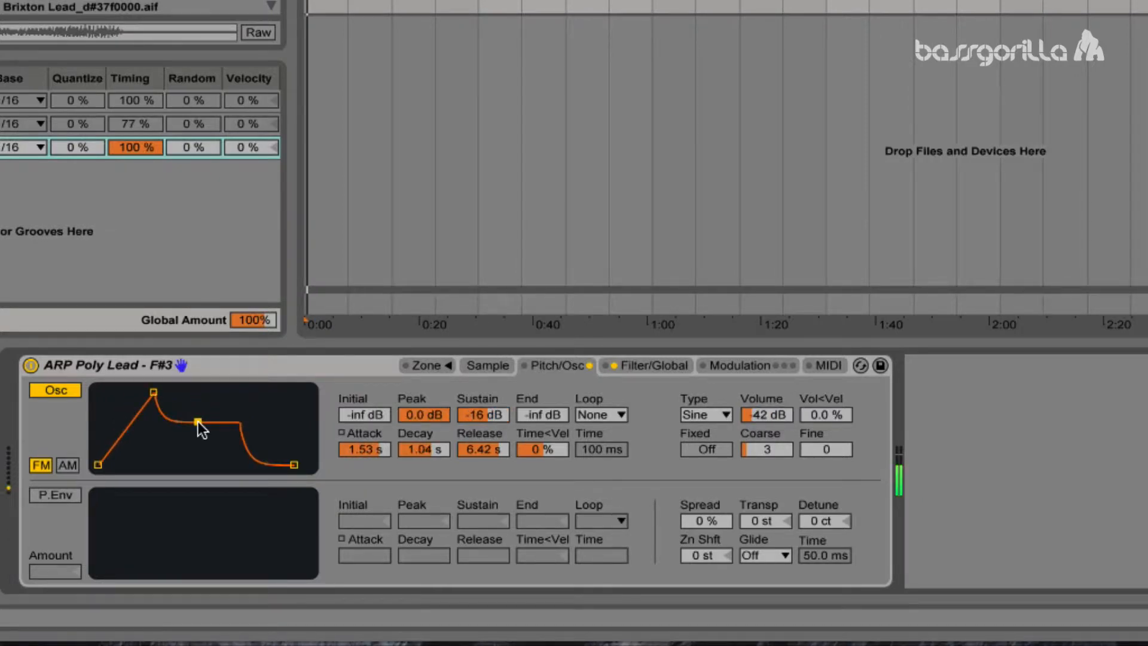
mouse_move(154, 393)
left_mouse_down()
mouse_move(137, 392)
mouse_move(150, 393)
left_mouse_up()
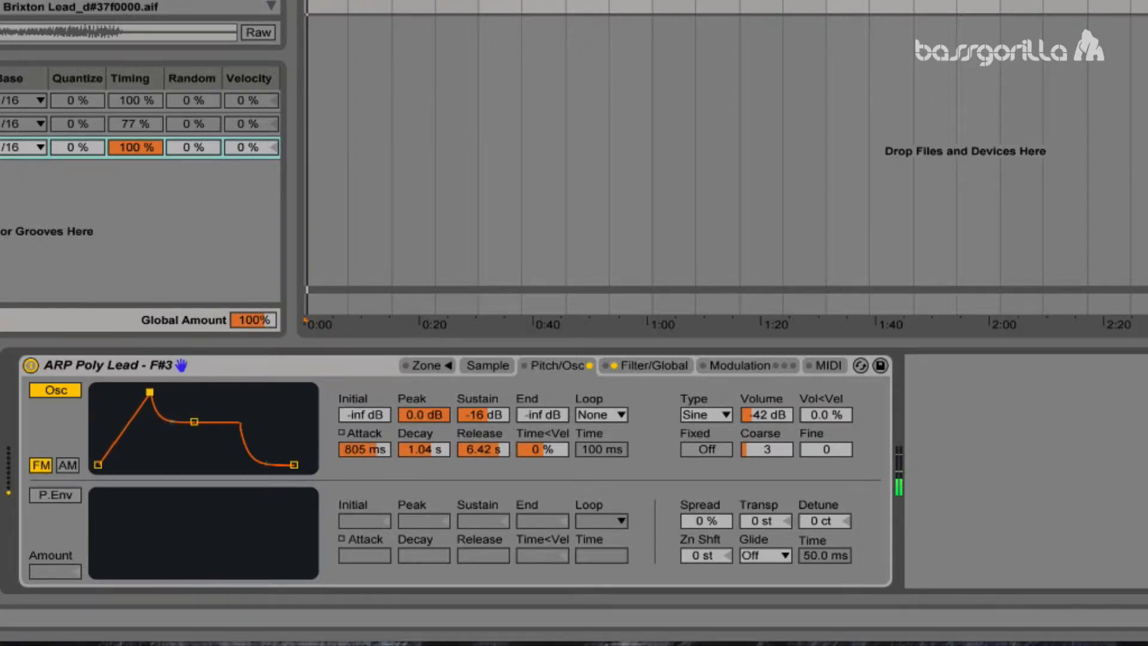
left_click_drag(752, 423, 753, 402)
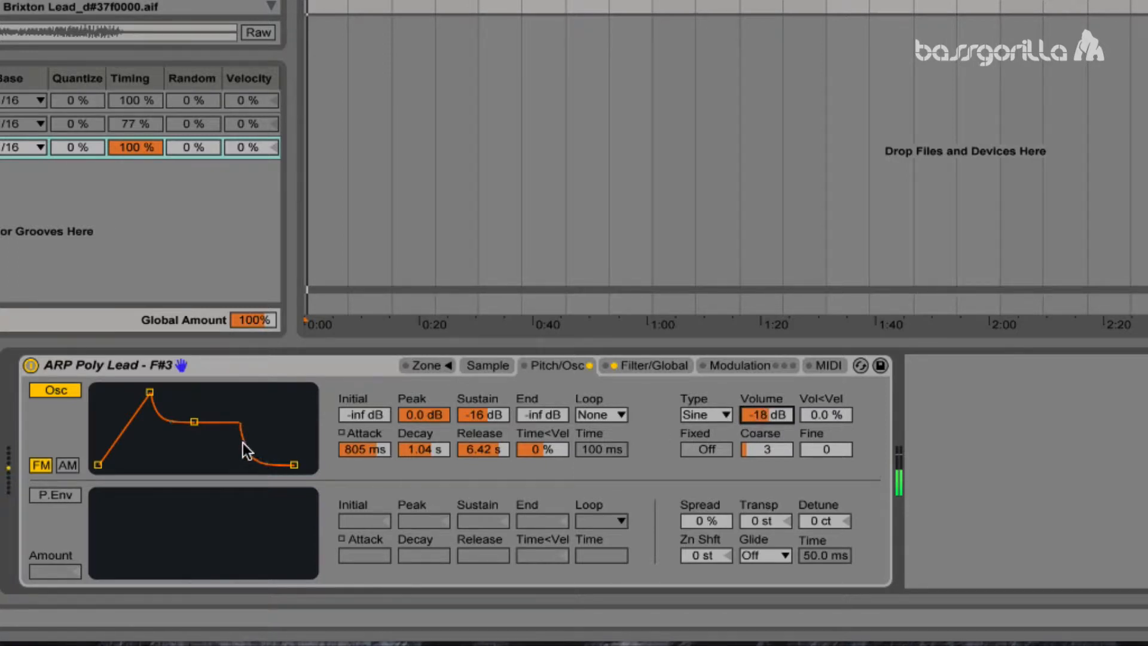
left_click_drag(196, 422, 191, 465)
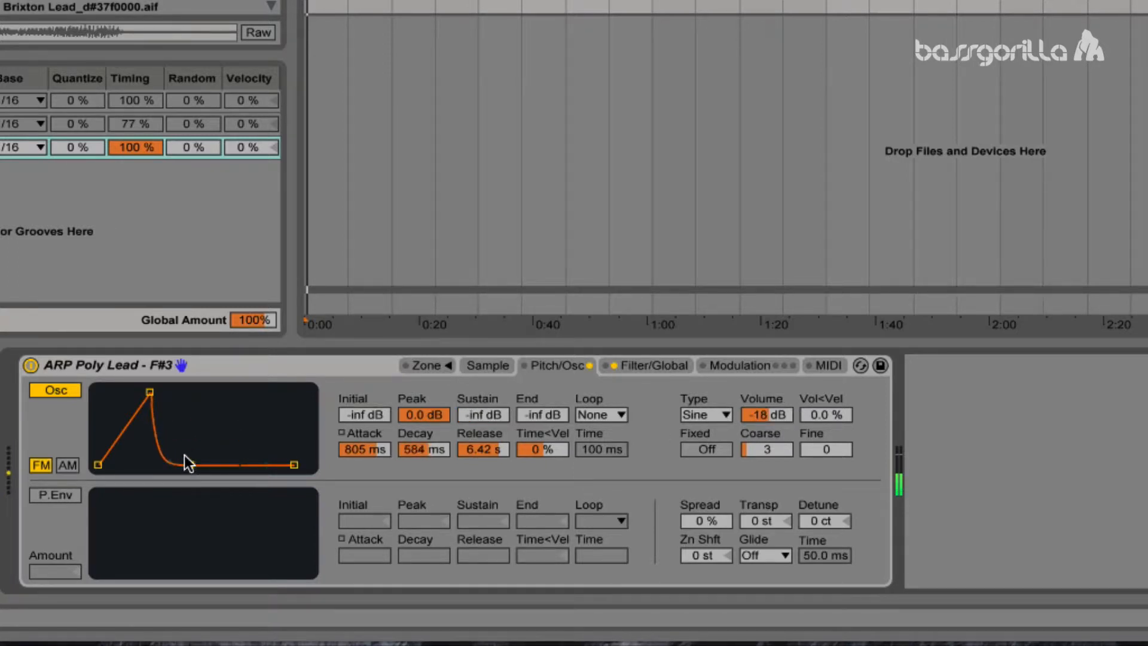
mouse_move(149, 392)
left_mouse_down()
mouse_move(133, 392)
mouse_move(147, 393)
left_mouse_up()
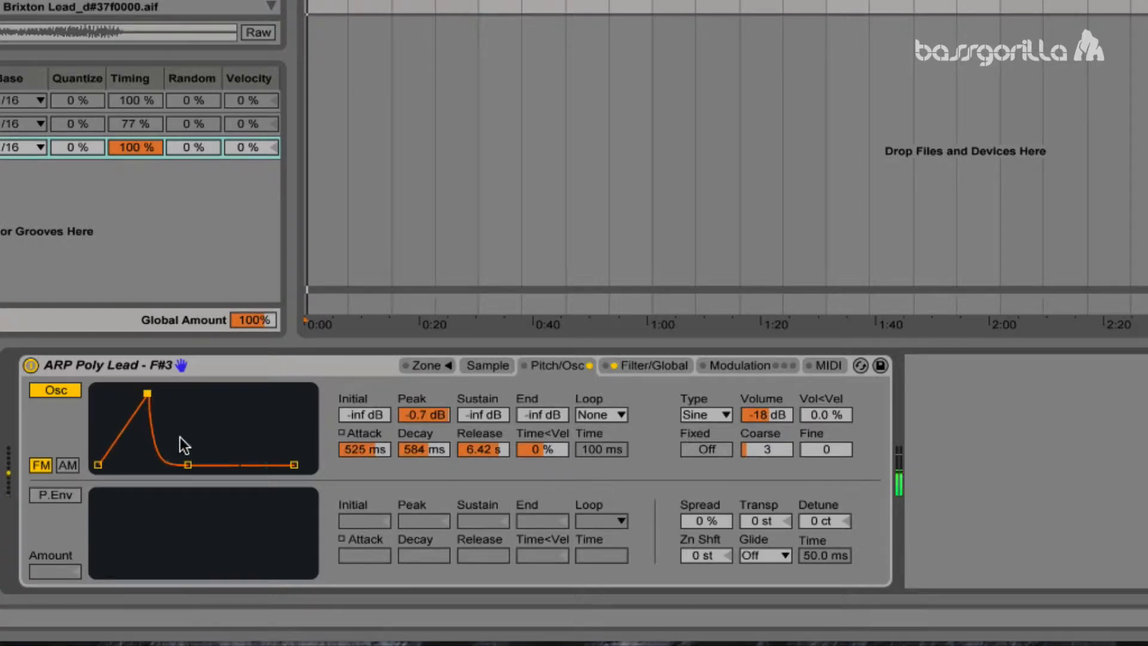
left_click_drag(188, 464, 205, 465)
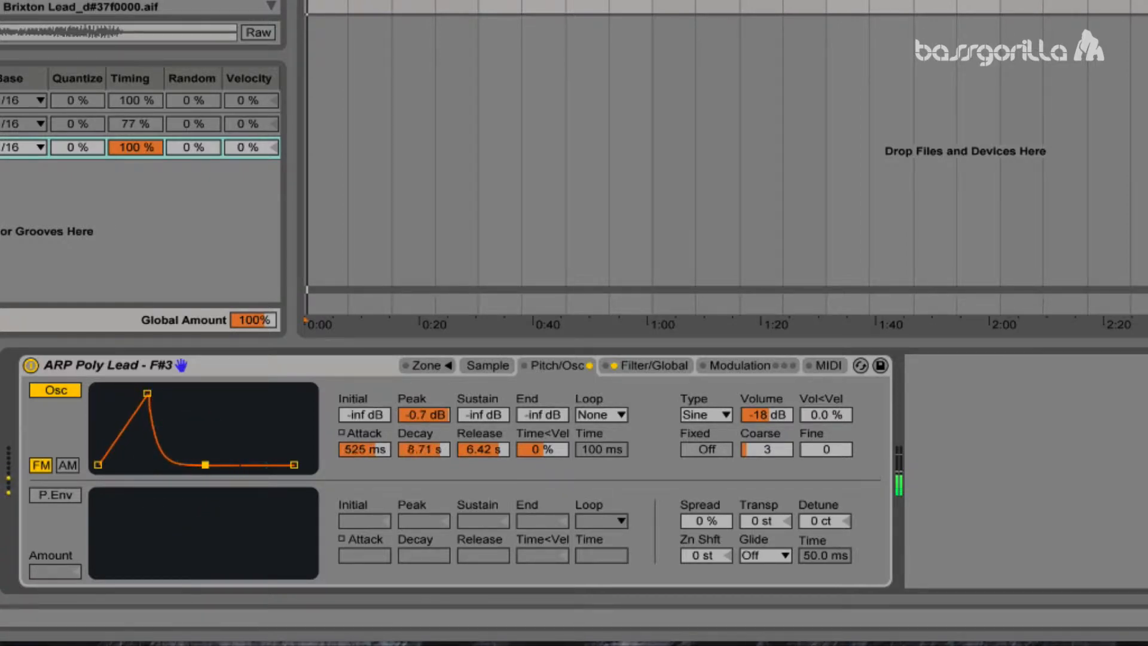
left_click_drag(763, 414, 763, 421)
left_click_drag(206, 465, 197, 465)
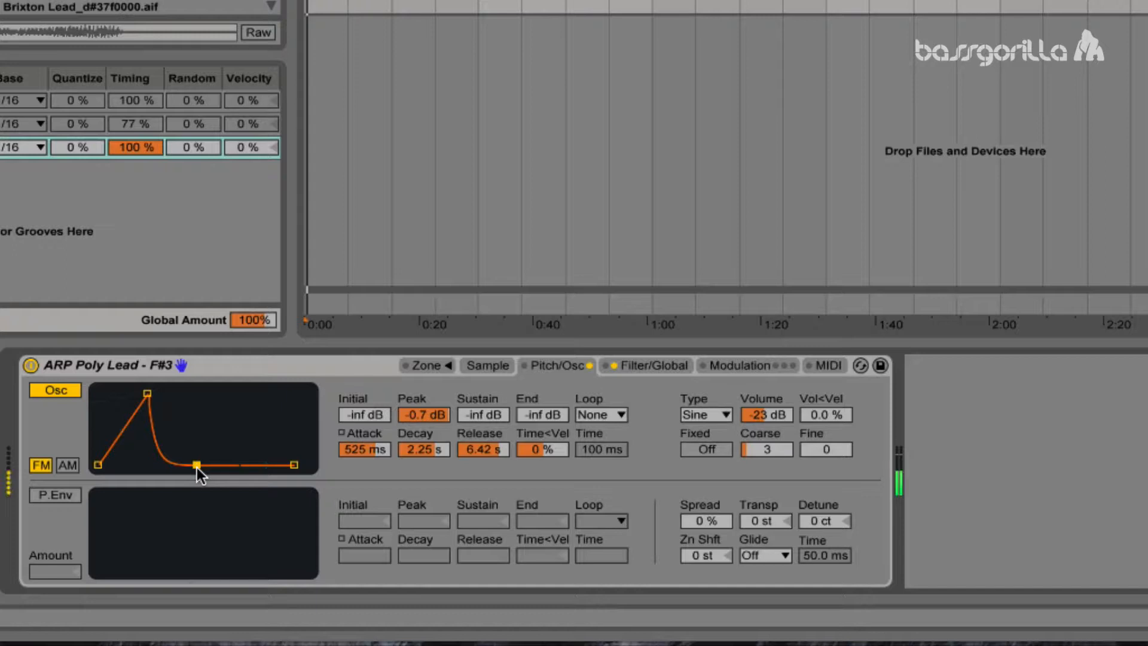
Switch the oscillator from FM to AM modulation and disable the oscillator
left_click(62, 465)
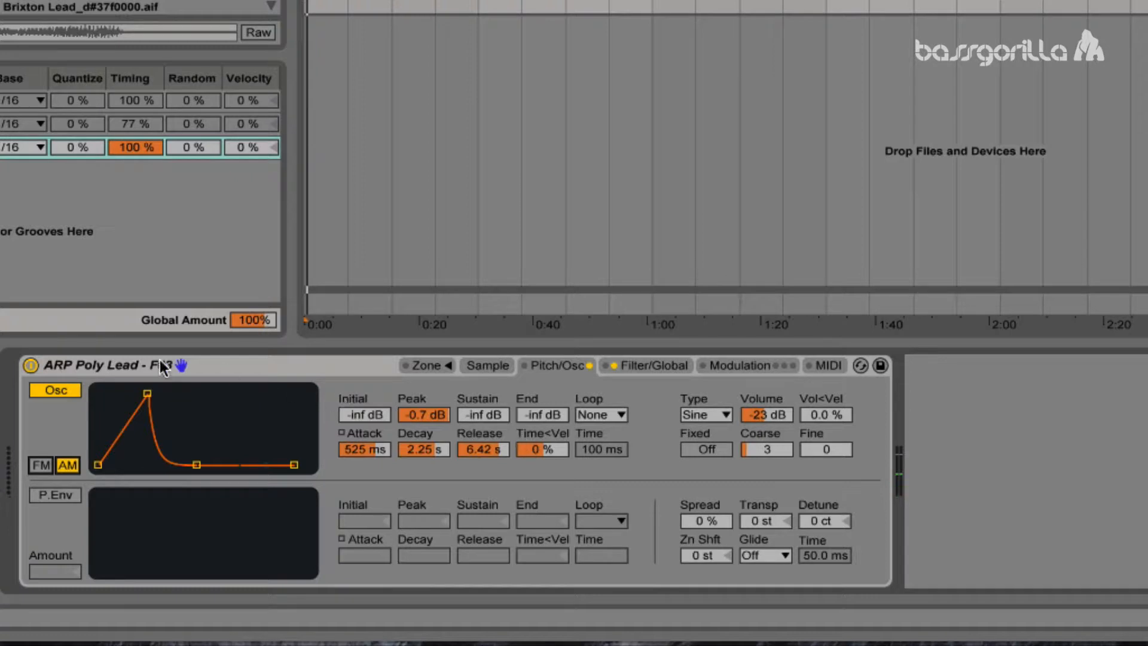
left_click(52, 392)
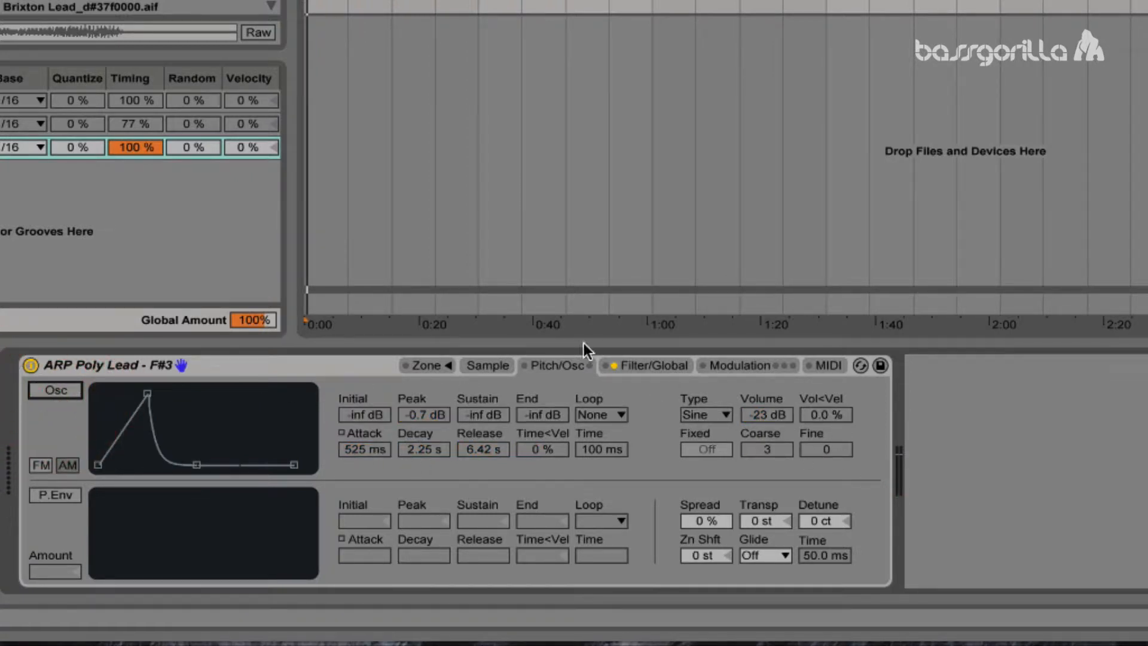
Enable the pitch envelope and set its amount to +48 st, attack to 22.9 ms and decay to 2.96 s
left_click(43, 495)
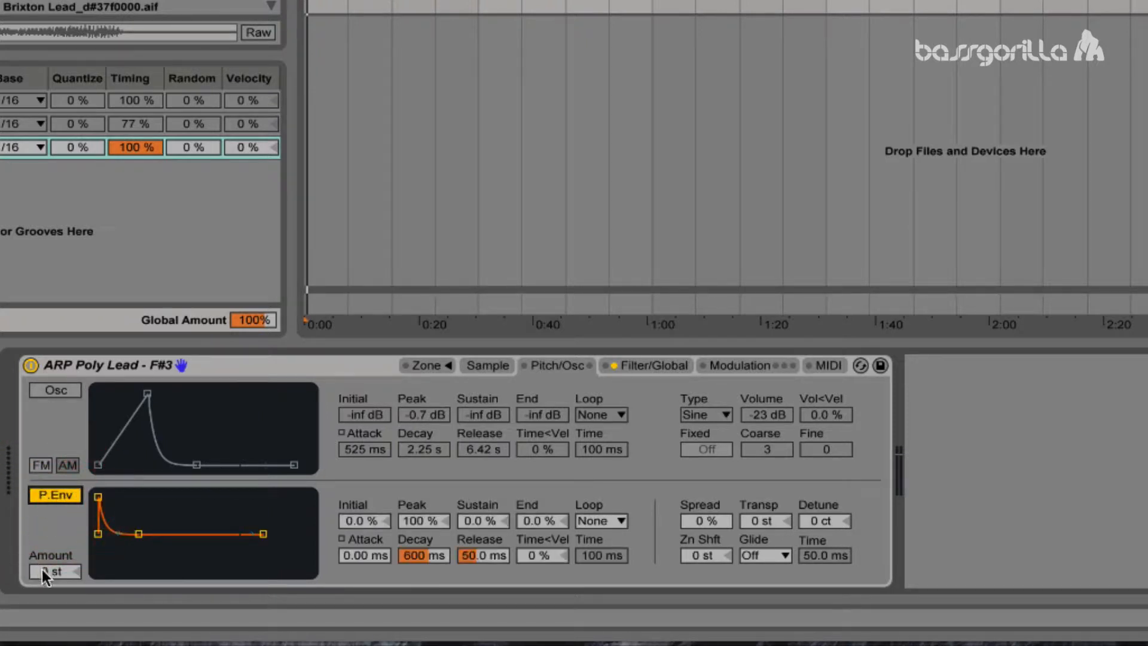
left_click_drag(42, 570, 42, 509)
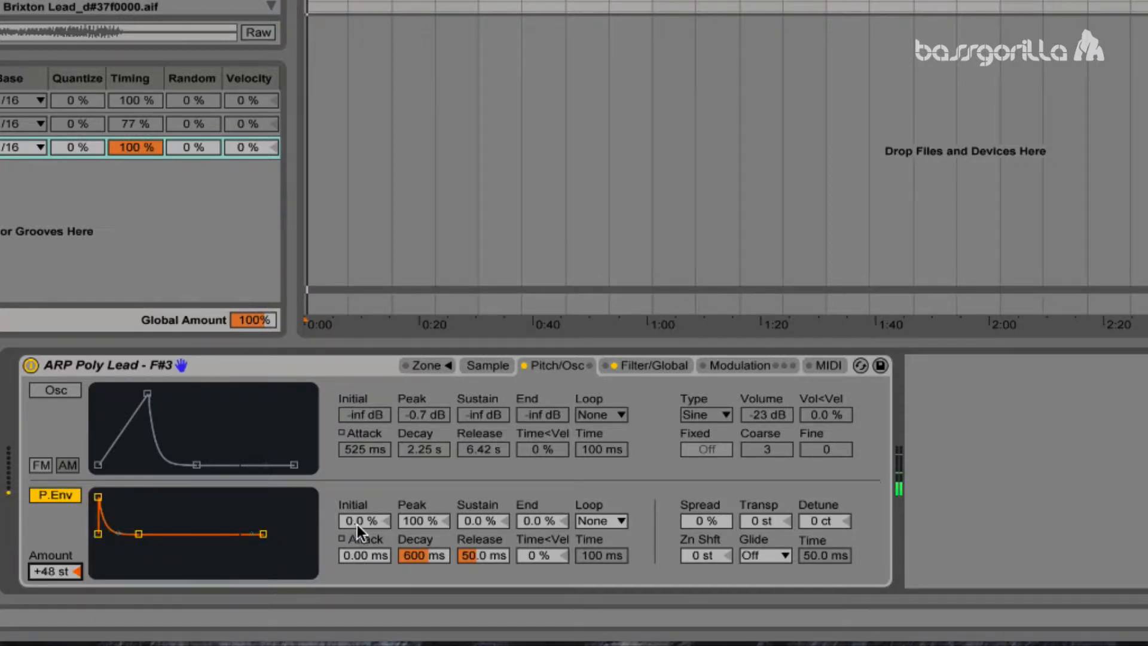
left_click_drag(366, 557, 366, 527)
left_click_drag(419, 556, 418, 517)
left_click(349, 561)
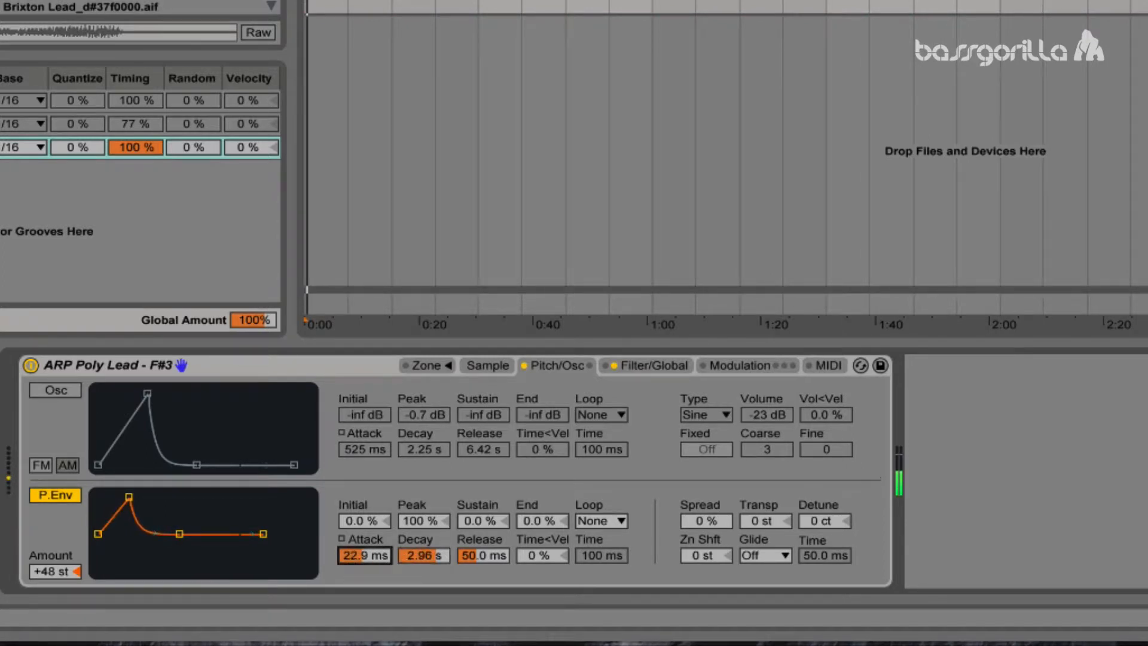
Set the pitch envelope's attack to 65.5 ms and its amount to +18 st, and disable the envelope
mouse_move(349, 561)
left_mouse_down()
mouse_move(349, 532)
mouse_move(349, 552)
left_mouse_up()
left_click_drag(55, 571, 55, 595)
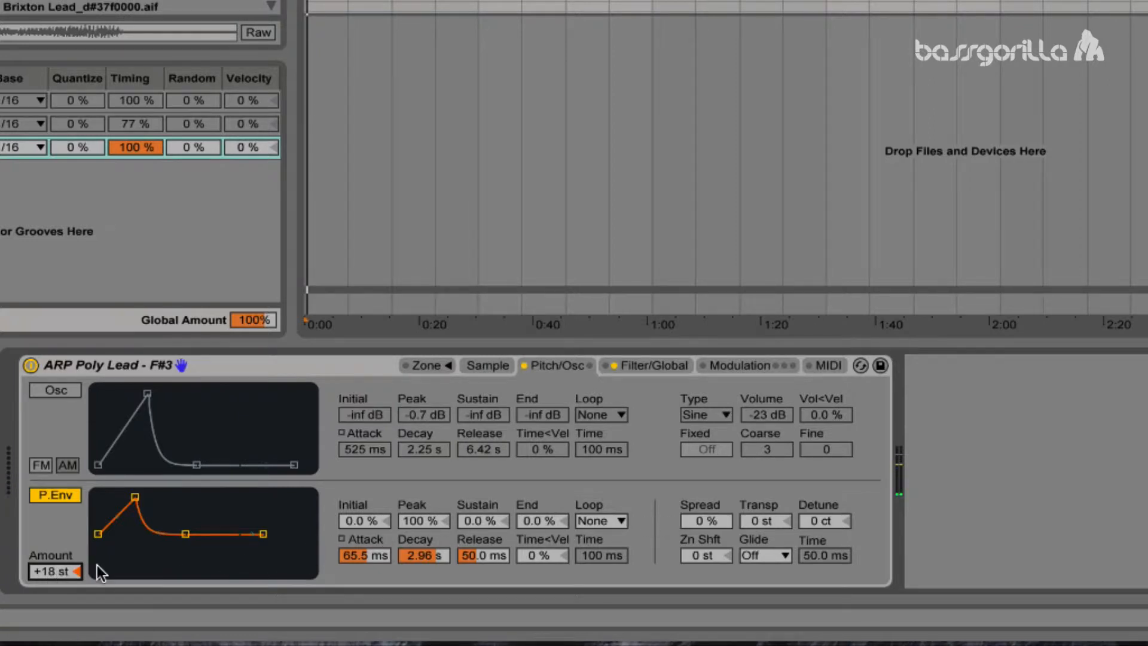
left_click(37, 494)
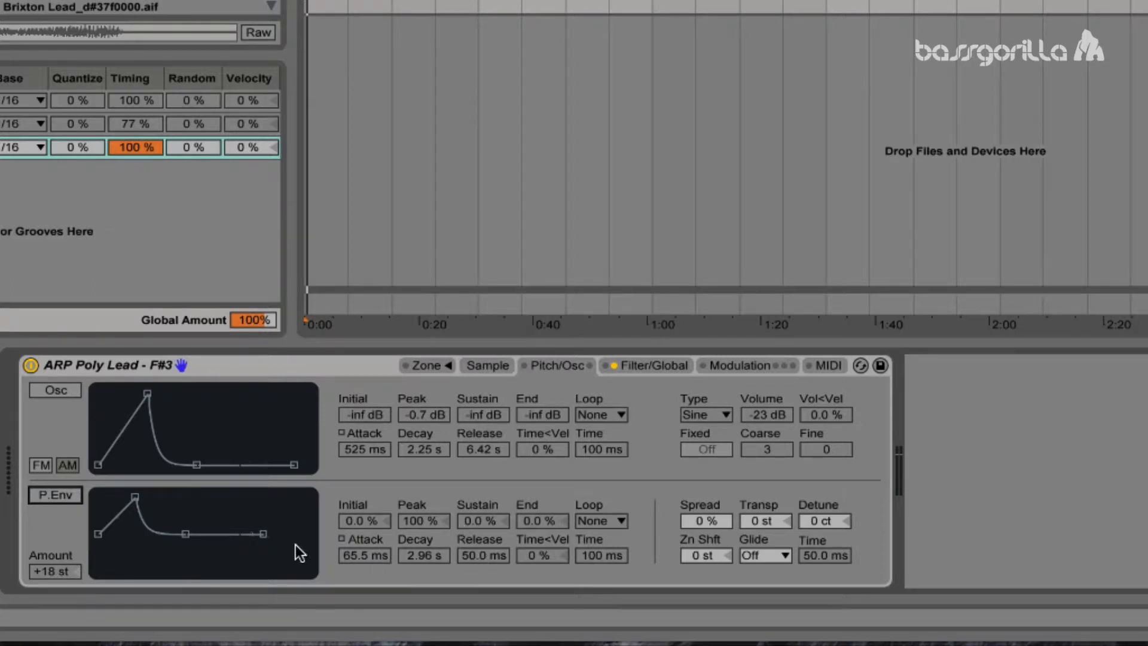
Try out the spread, transpose and detune settings, returning each to 0, and select the zone shift value
left_click(704, 522)
mouse_move(703, 522)
left_mouse_down()
mouse_move(703, 488)
mouse_move(703, 522)
left_mouse_up()
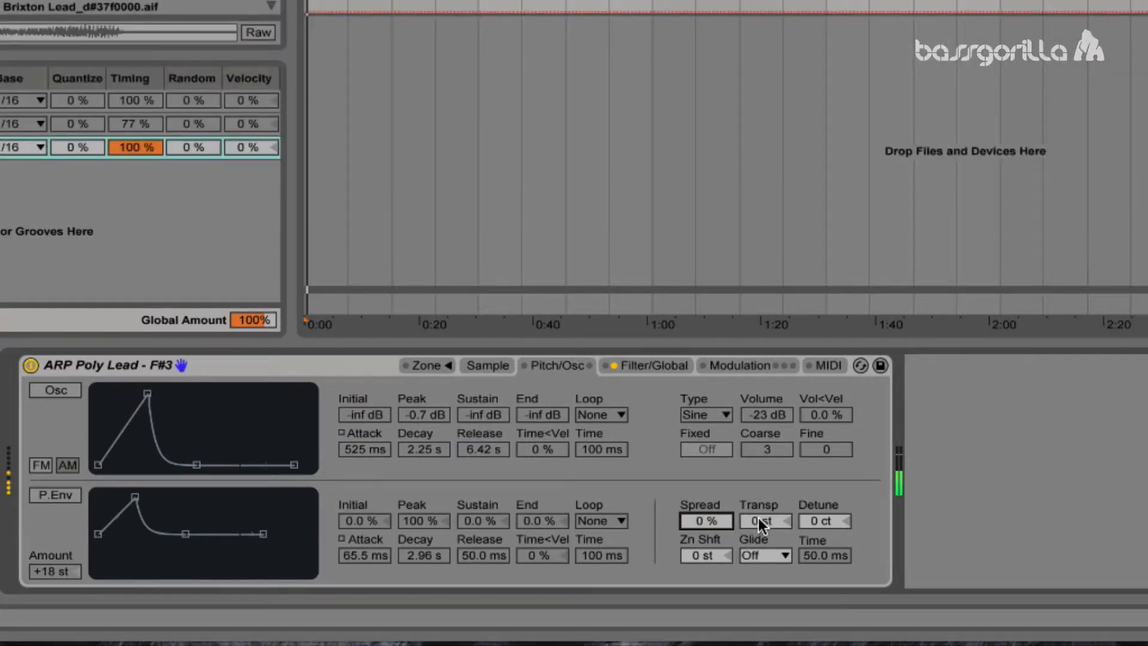
left_click_drag(759, 518, 820, 525)
left_click(787, 519)
key("Delete")
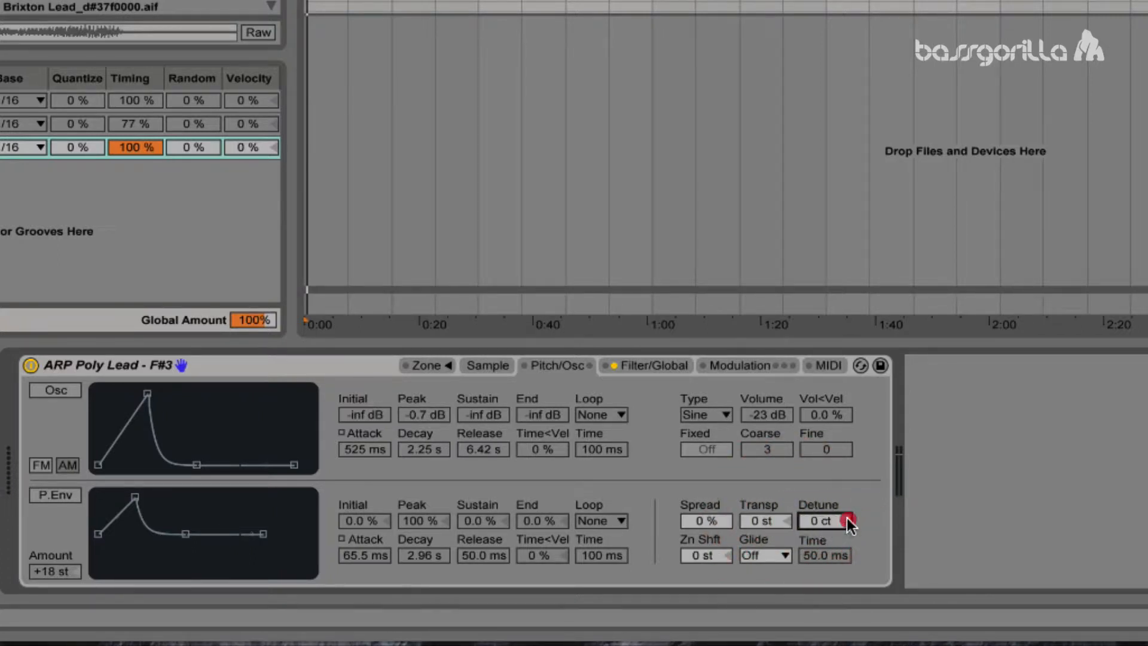
left_click(698, 555)
Audition the Portamento and Glide modes with the glide time set to 77.7 ms, and turn glide back off
left_click(752, 558)
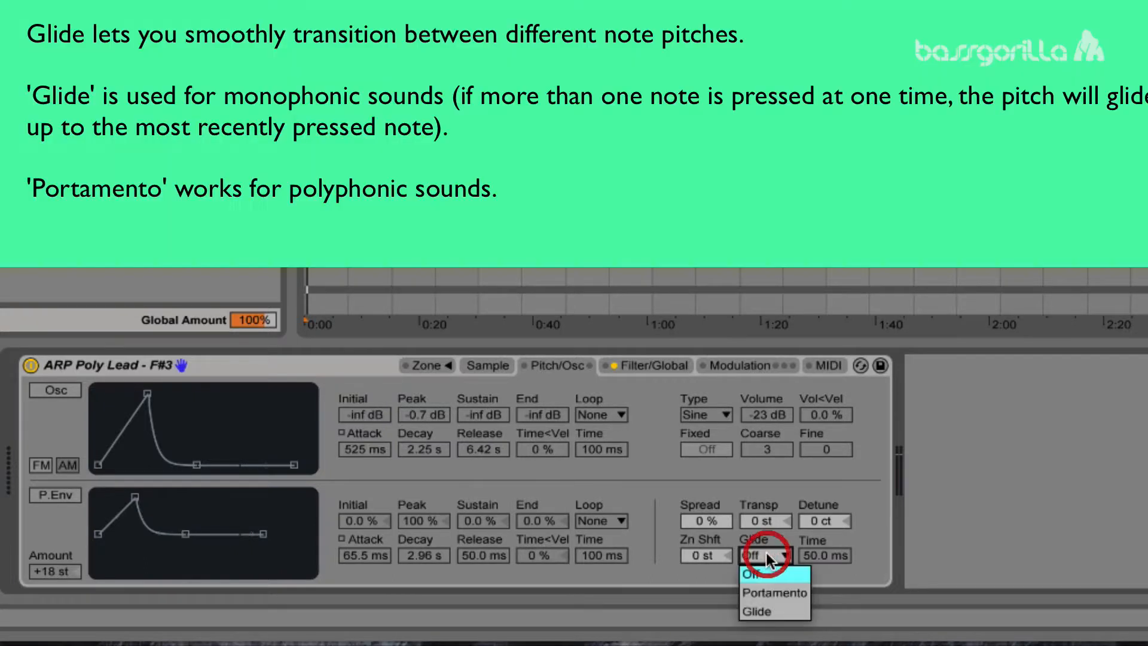
left_click(768, 592)
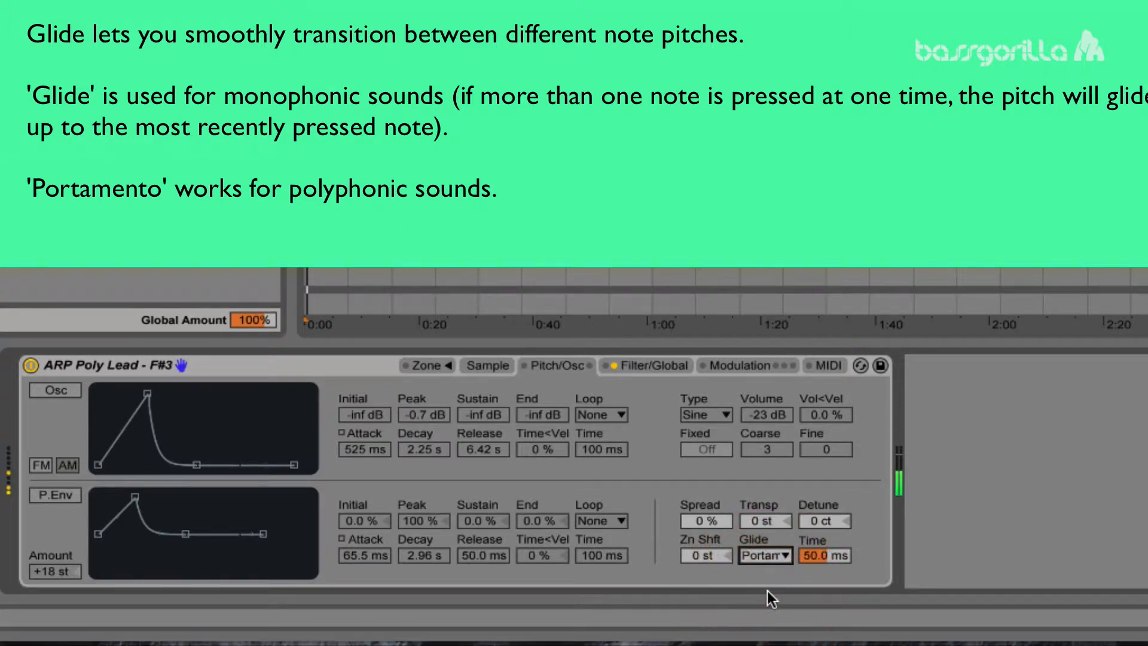
left_click(782, 557)
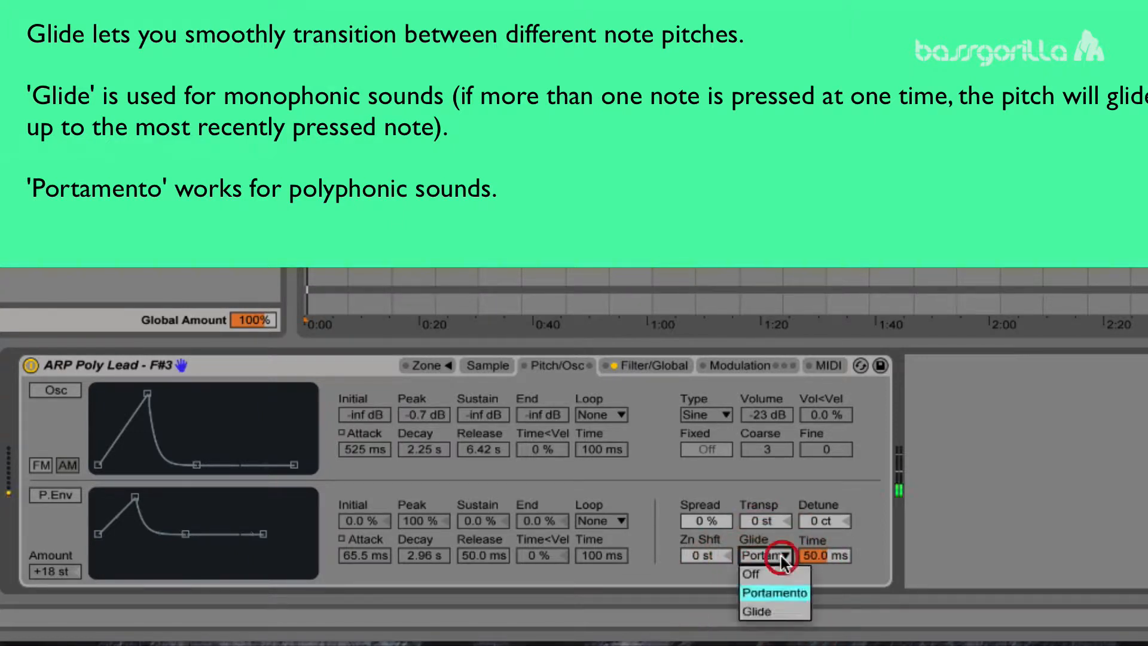
left_click(769, 612)
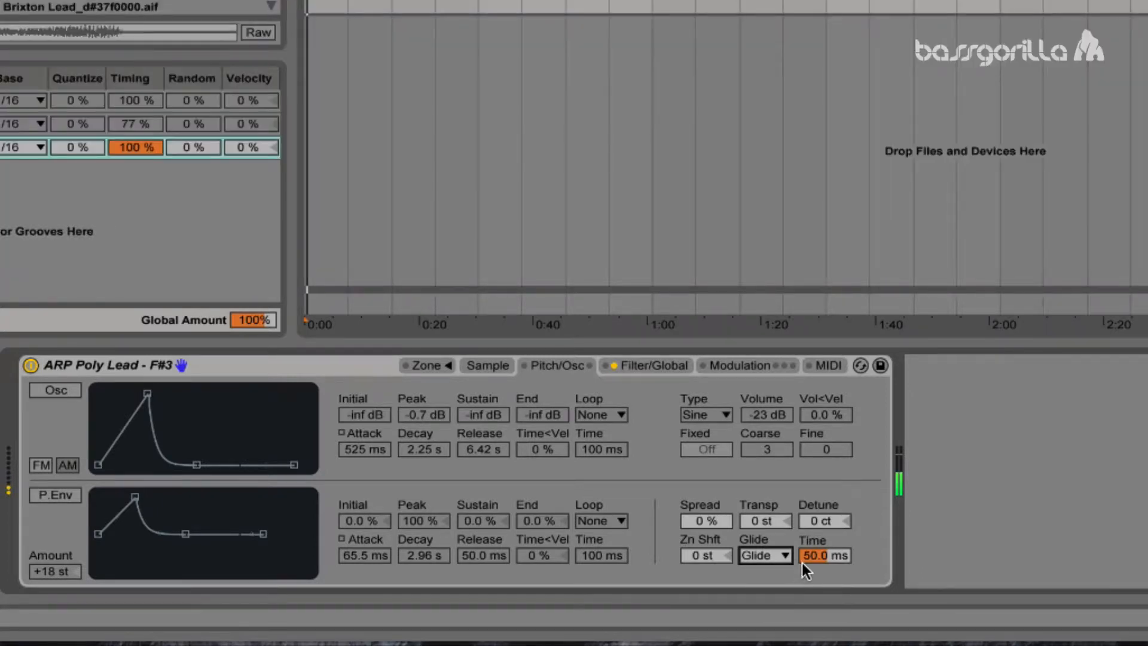
left_click_drag(802, 562, 802, 535)
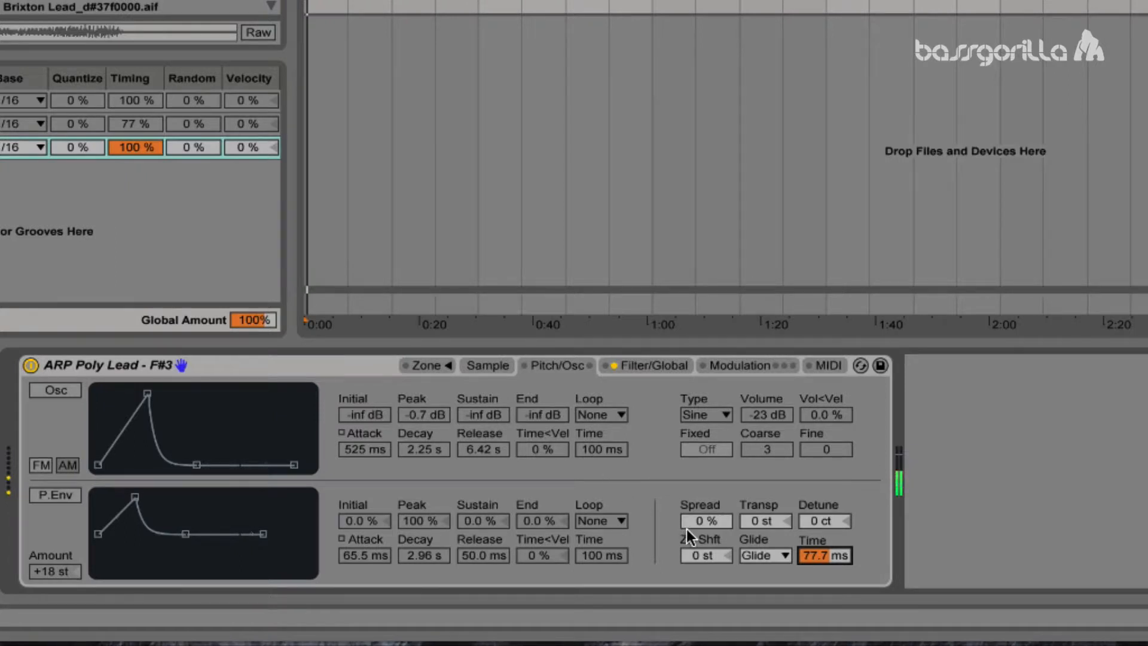
left_click(748, 554)
left_click(755, 567)
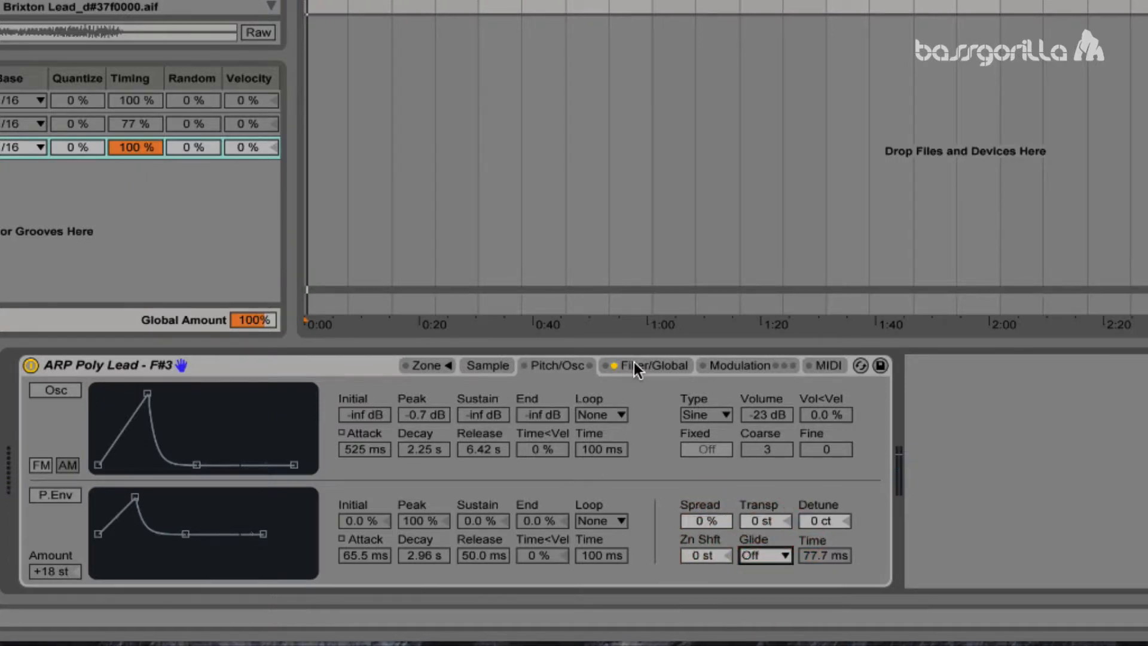
Show the filter and global settings, toggle the filter off and on, and set its cutoff to 856 Hz with resonance 1.91
left_click(634, 365)
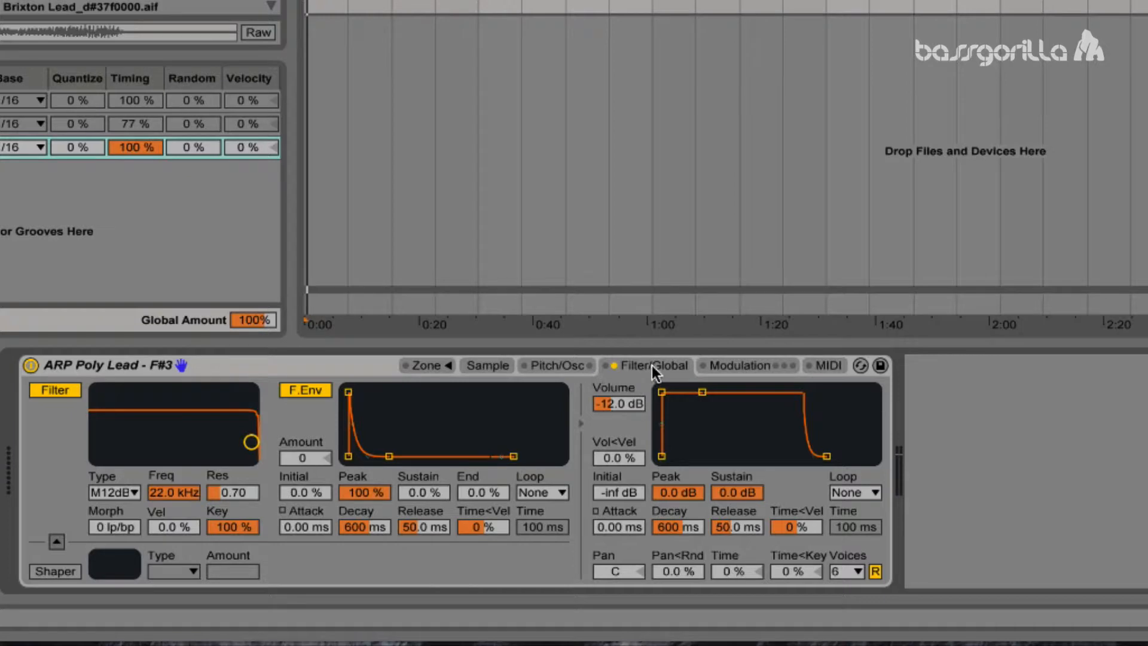
left_click(49, 392)
left_click(49, 389)
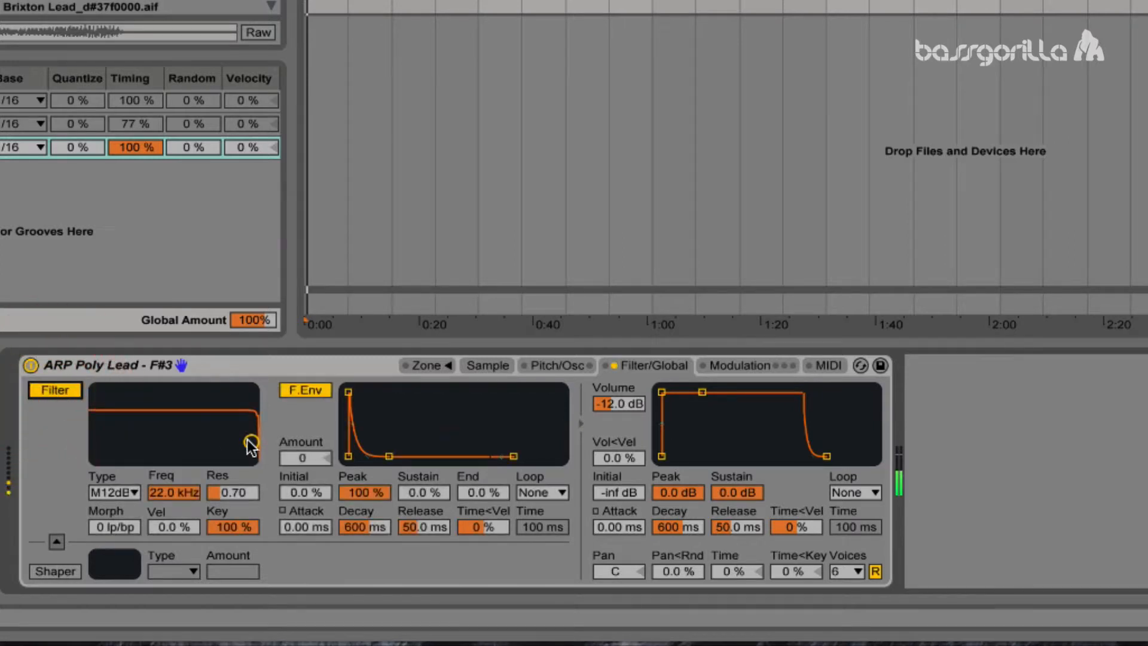
left_click_drag(251, 443, 175, 422)
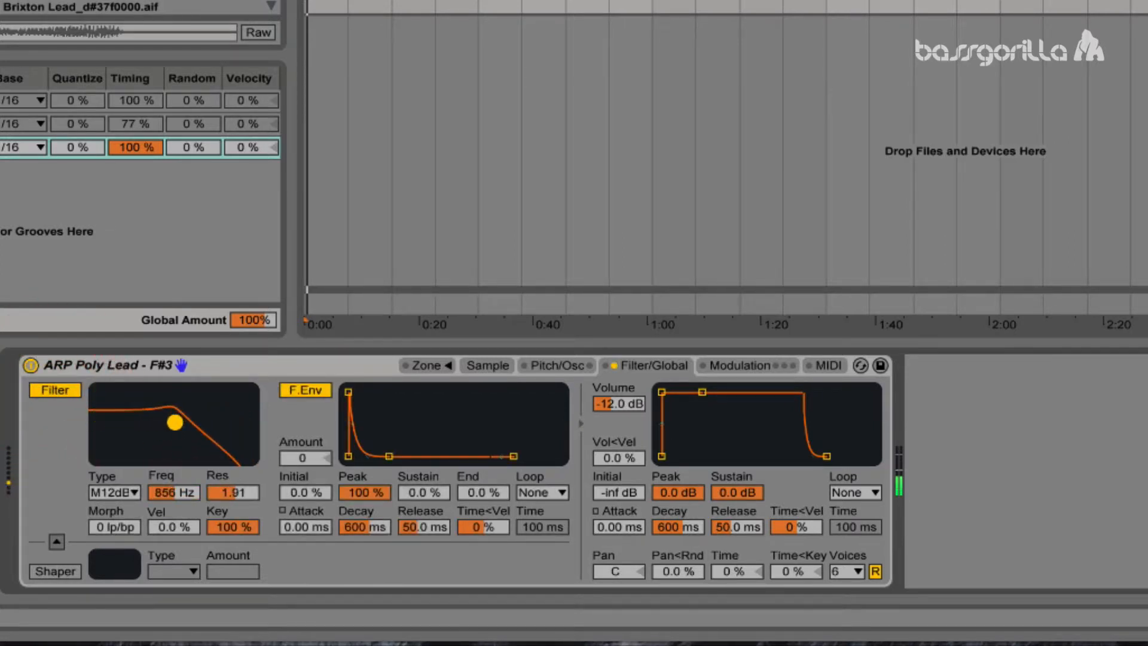
Keep the filter type at M12dB and sweep its morph amount, returning it to 0 lp/bp
left_click(103, 491)
left_click(107, 513)
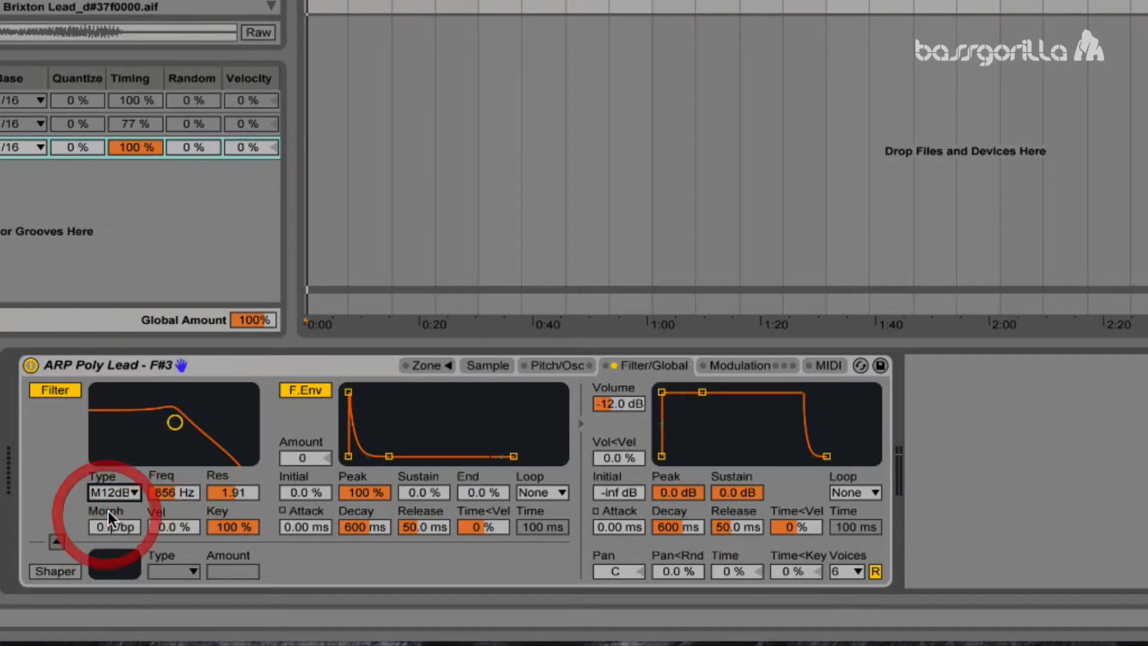
mouse_move(120, 519)
left_mouse_down()
mouse_move(120, 478)
mouse_move(115, 512)
left_mouse_up()
left_click_drag(114, 527, 115, 568)
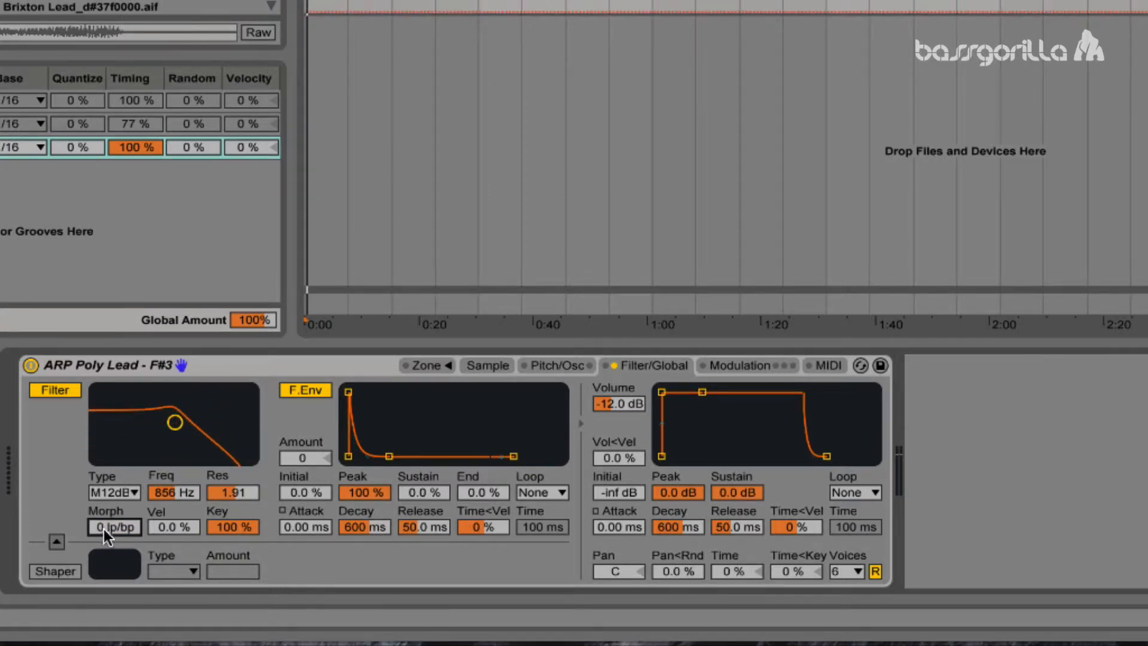
left_click_drag(111, 531, 111, 425)
mouse_move(106, 532)
left_mouse_down()
mouse_move(106, 451)
mouse_move(109, 530)
left_mouse_up()
Enable the shaper, reverse its order relative to the filter and set its type to Hard
left_click(55, 571)
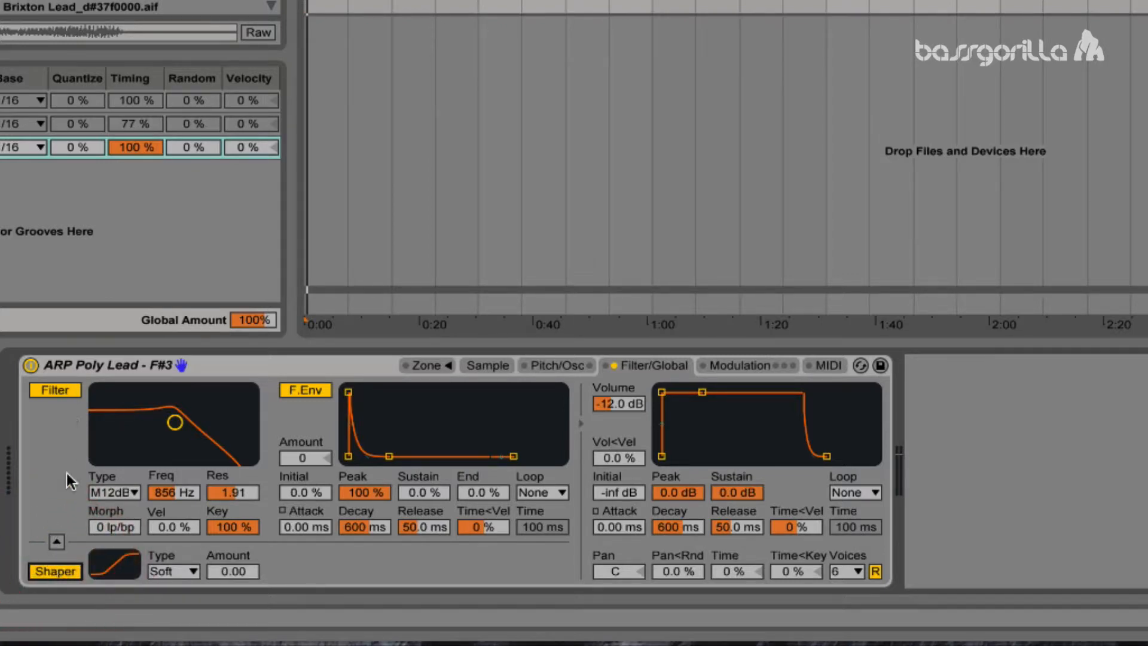
left_click(55, 542)
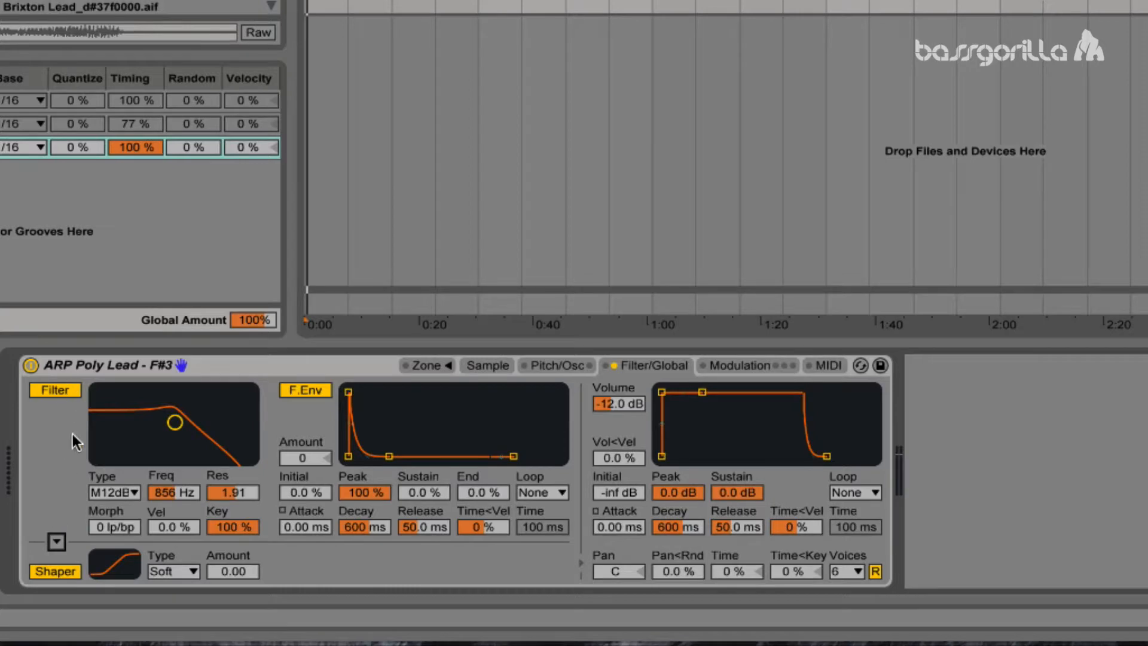
left_click(155, 571)
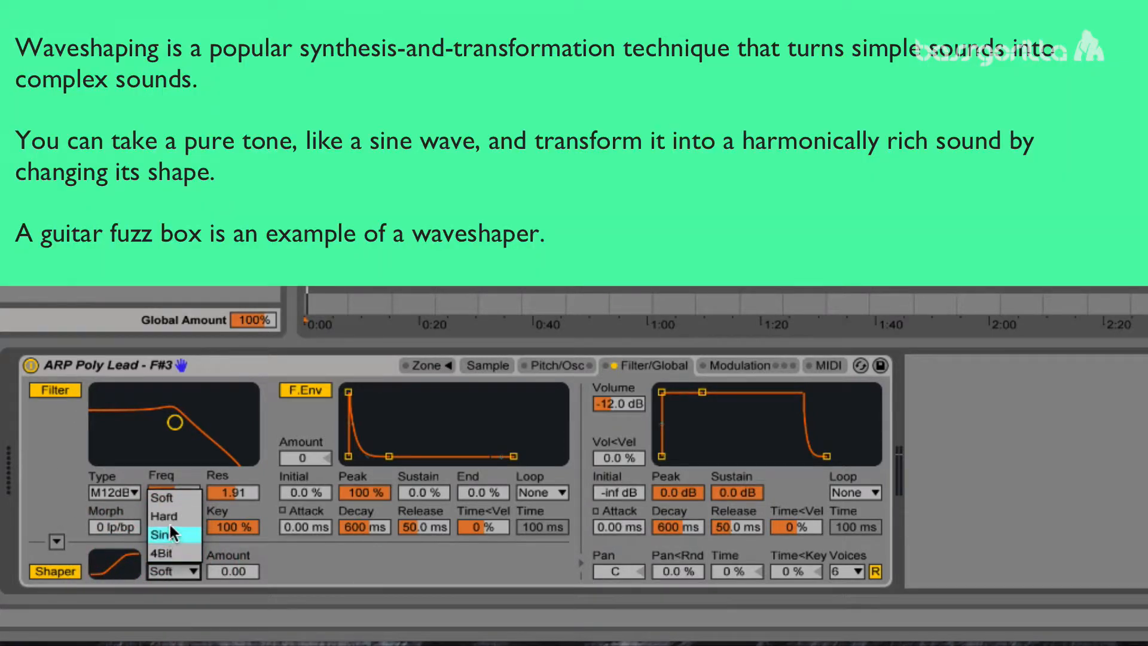
left_click(168, 517)
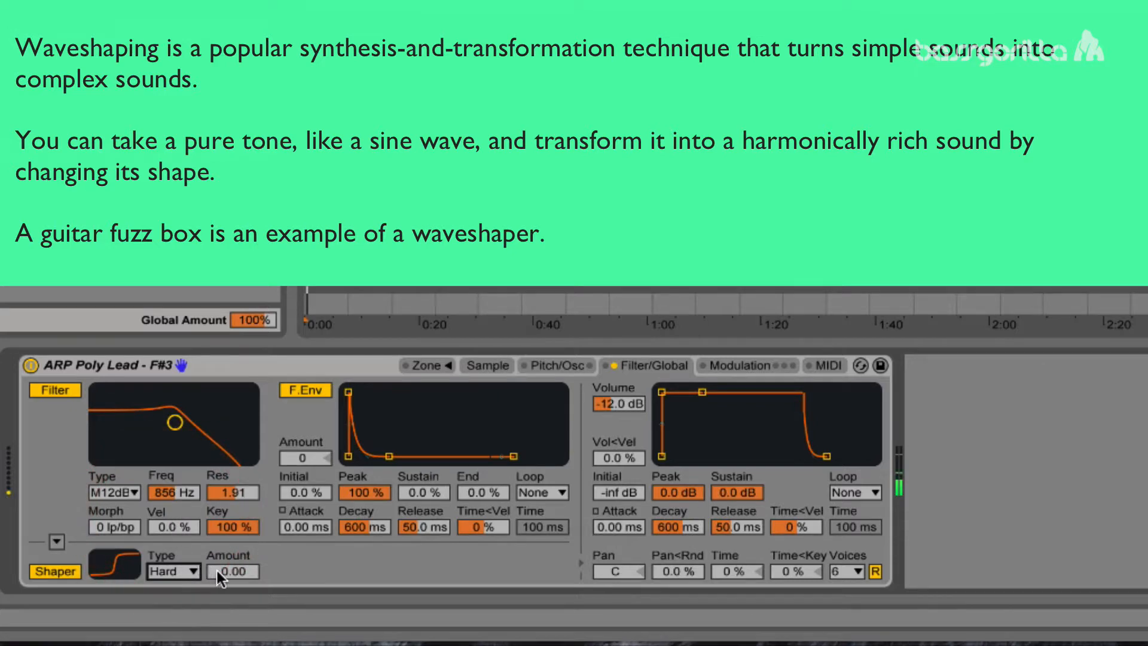
Raise the filter cutoff to 3.44 kHz and try out the Hard shaper's amount, returning it to 0.00
mouse_move(222, 566)
left_mouse_down()
mouse_move(221, 494)
mouse_move(222, 565)
left_mouse_up()
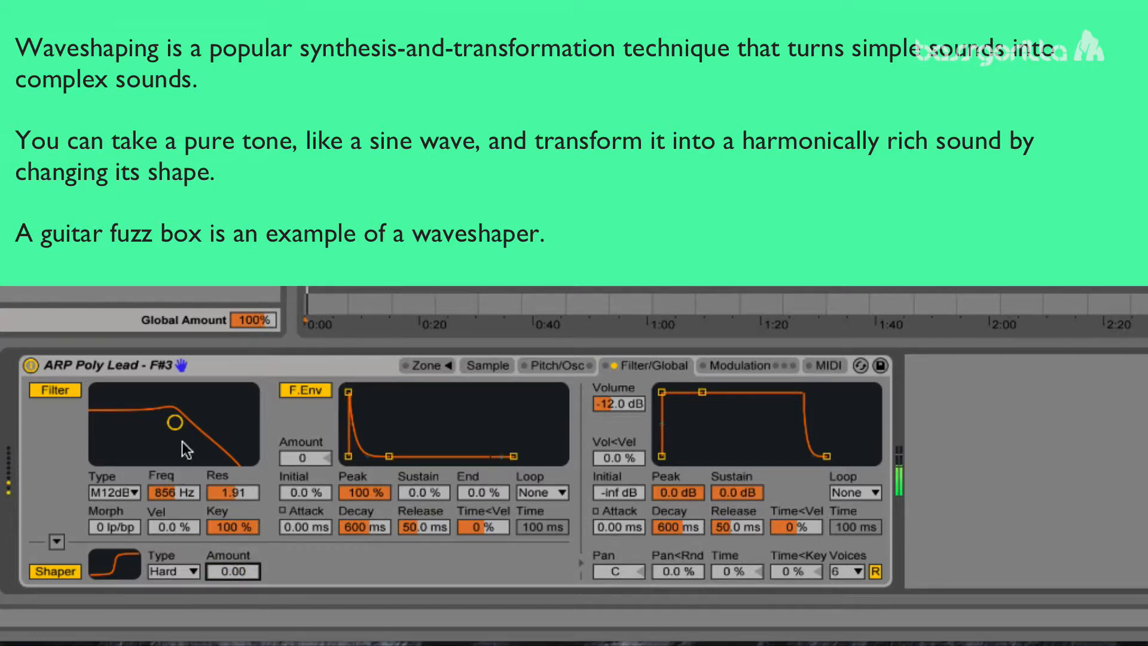
left_click_drag(185, 447, 219, 448)
mouse_move(212, 570)
left_mouse_down()
mouse_move(212, 526)
mouse_move(213, 565)
left_mouse_up()
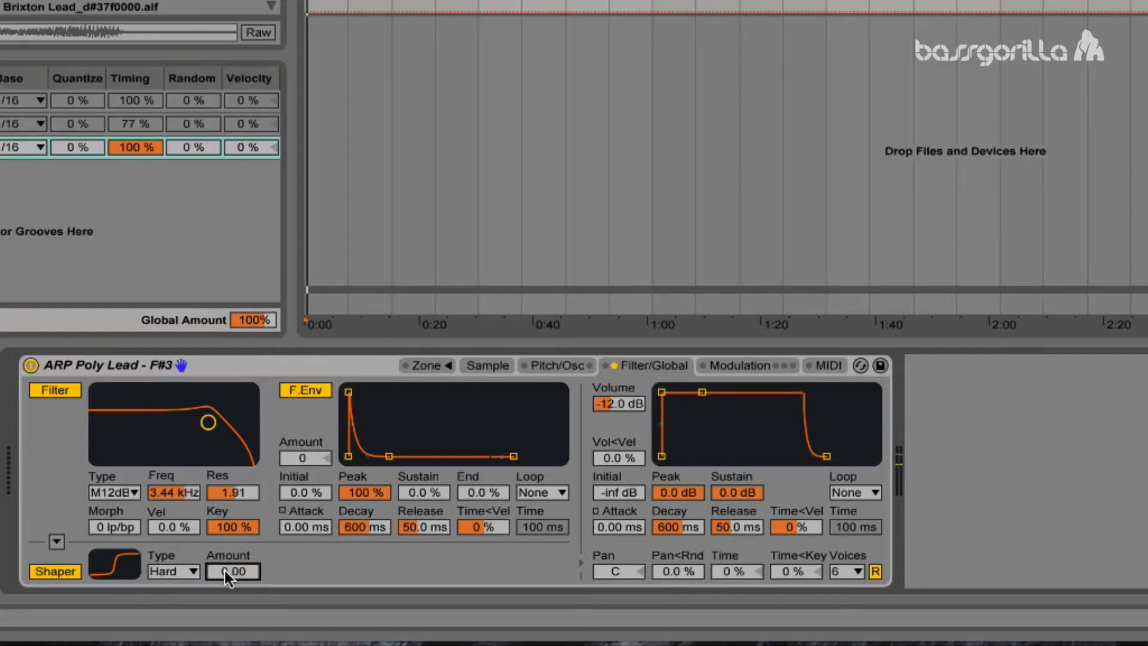
Set the shaper type to Soft and its amount to 39.0
left_click(165, 573)
left_click(163, 498)
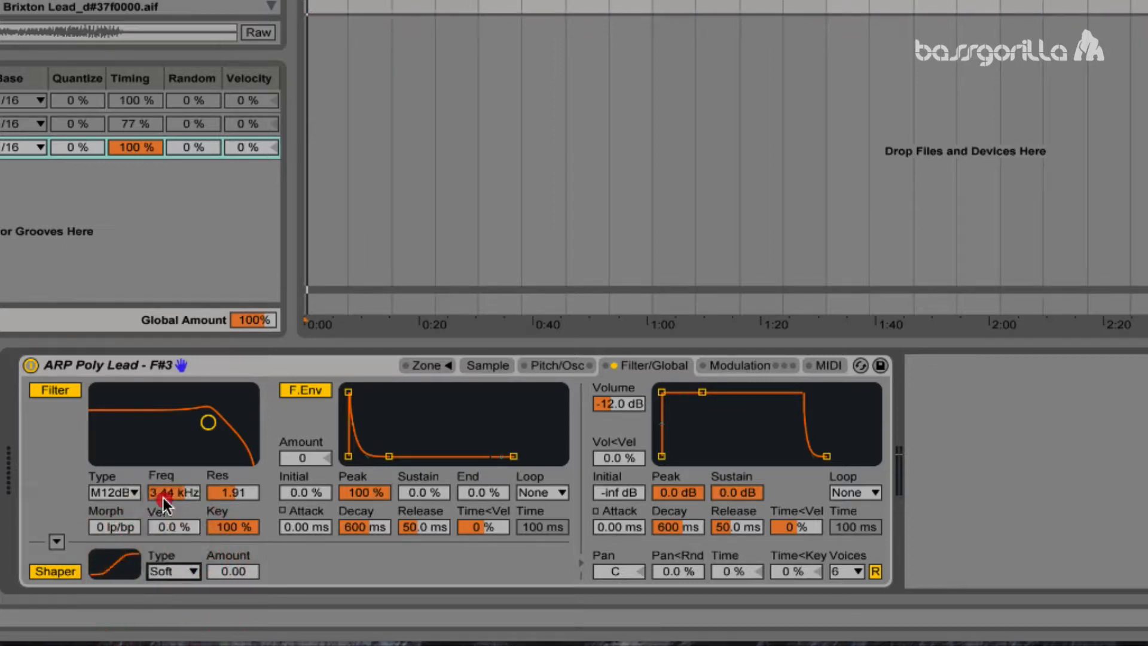
left_click_drag(231, 576, 231, 552)
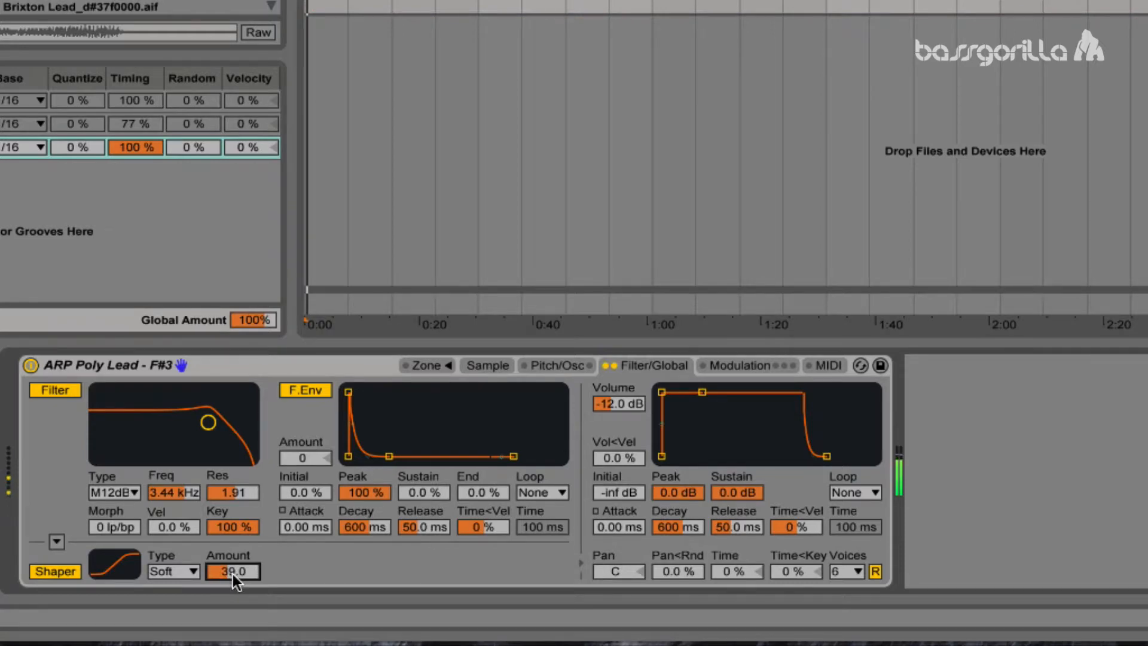
Lower the filter cutoff to 271 Hz and shape the enabled filter envelope with amount 61, 26.2 ms attack and 91 % peak
left_click(304, 390)
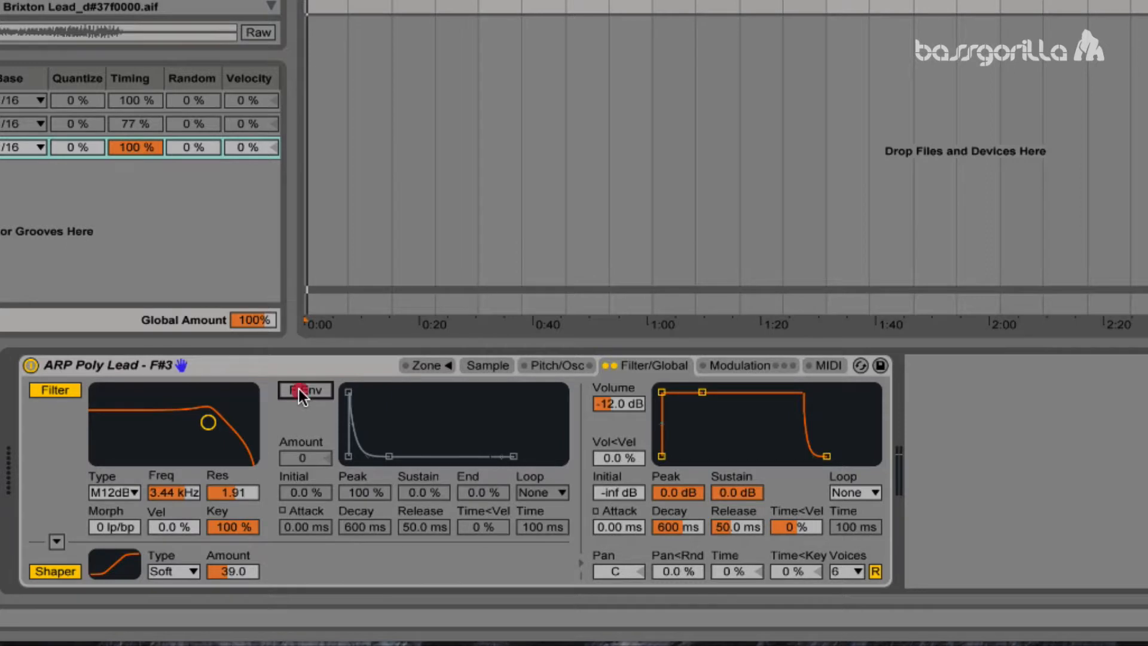
left_click(299, 390)
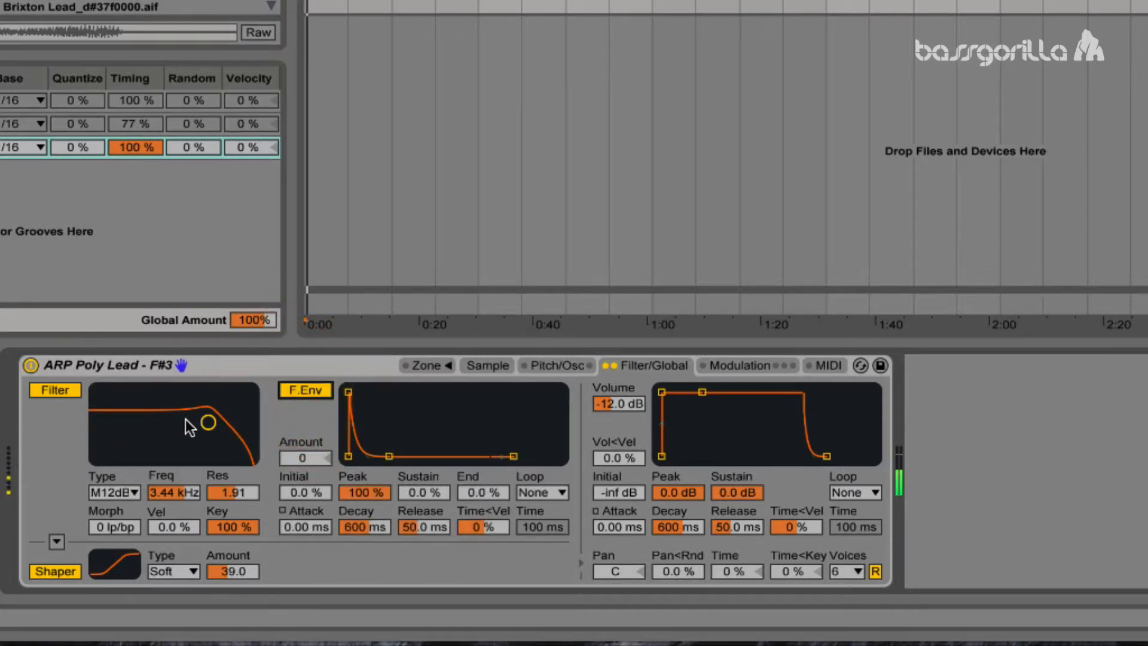
left_click_drag(208, 423, 148, 422)
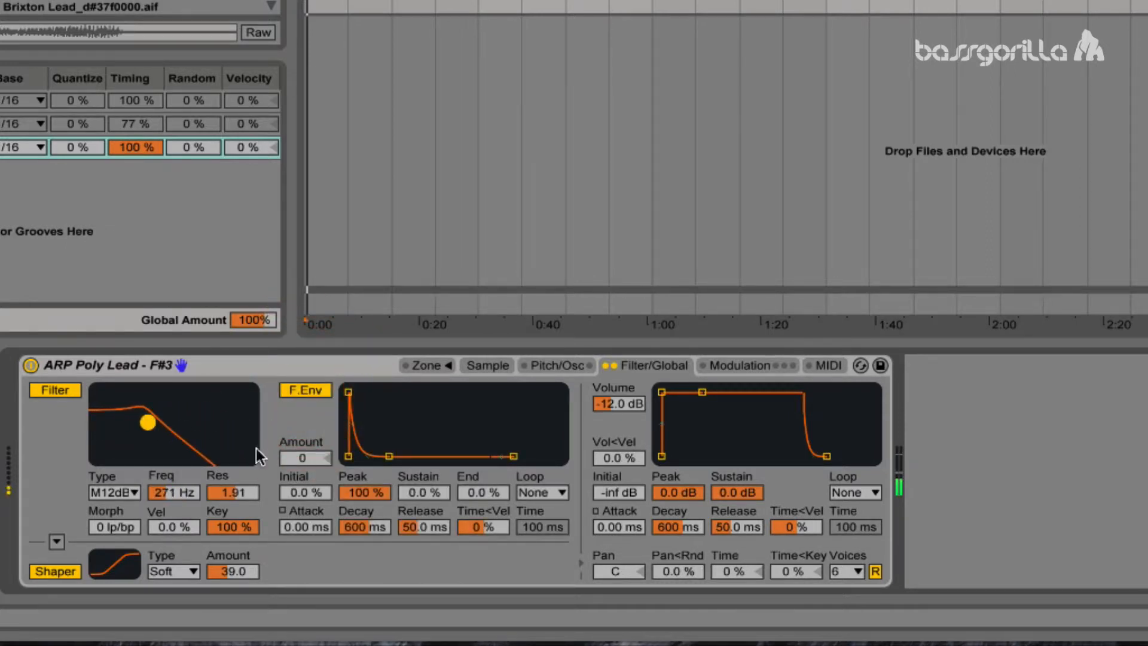
left_click_drag(302, 457, 302, 419)
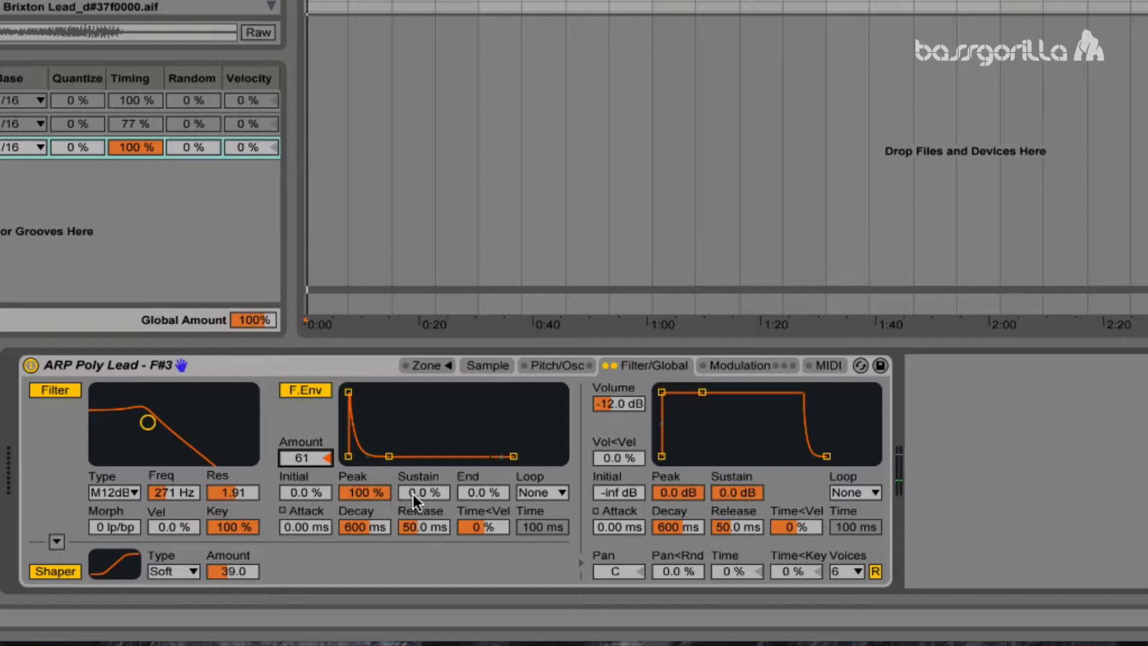
left_click_drag(349, 392, 381, 393)
left_click_drag(348, 498, 349, 499)
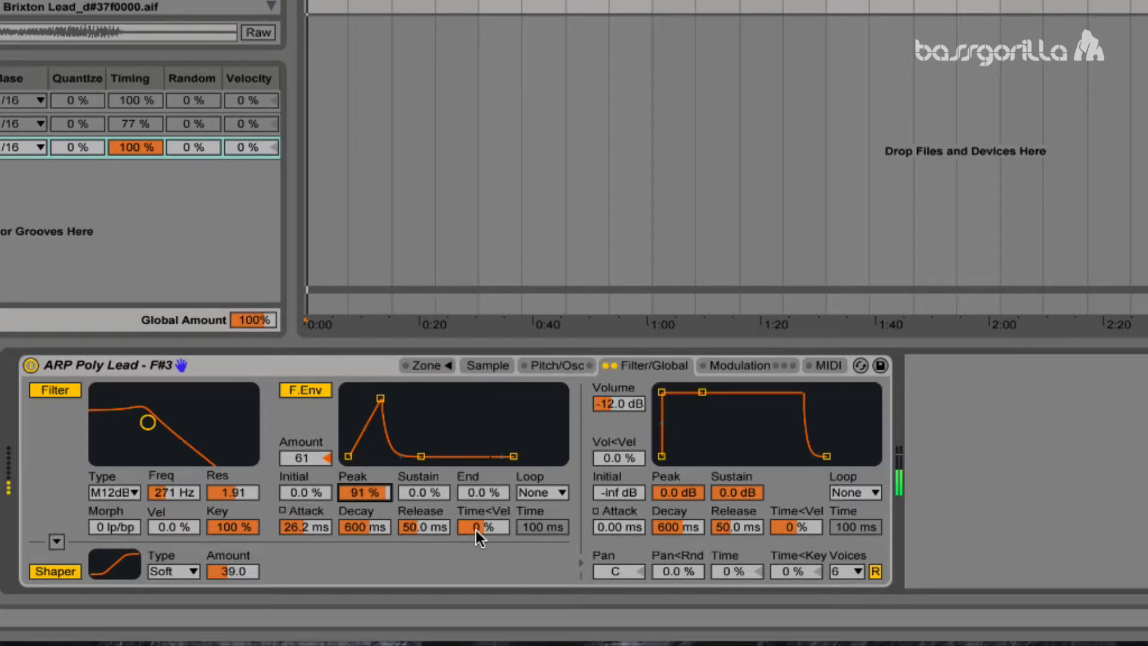
Try out the velocity modulation of the filter envelope's times and reset it to 0 %
mouse_move(476, 532)
left_mouse_down()
mouse_move(476, 503)
mouse_move(476, 533)
left_mouse_up()
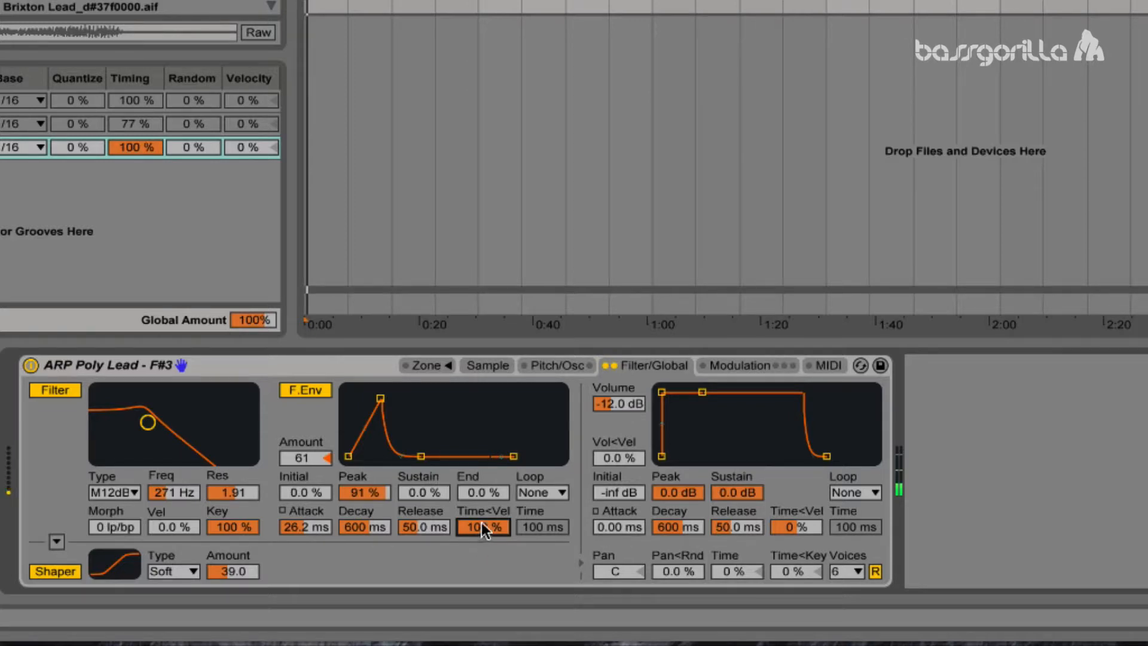
left_click_drag(482, 522, 483, 529)
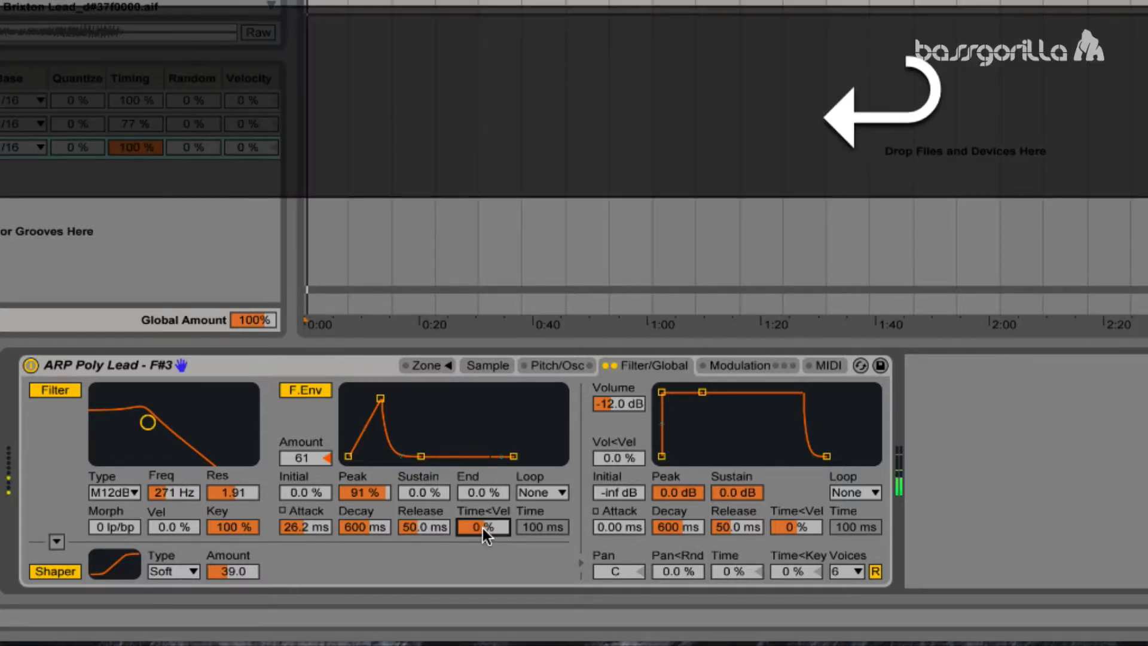
type("0")
key("Return")
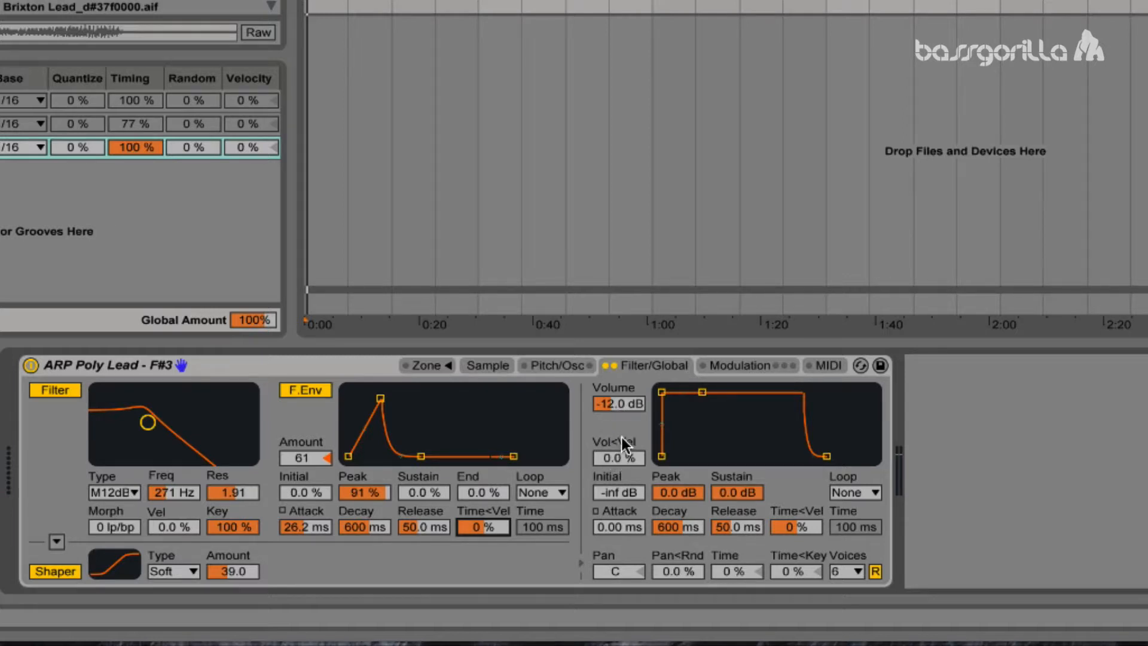
Try volume velocity modulation, reset it to 0.0 %, and shape the volume envelope to 3.81 ms attack, 8.71 s decay and -inf dB sustain
left_click_drag(612, 460, 612, 407)
type("0")
key("Return")
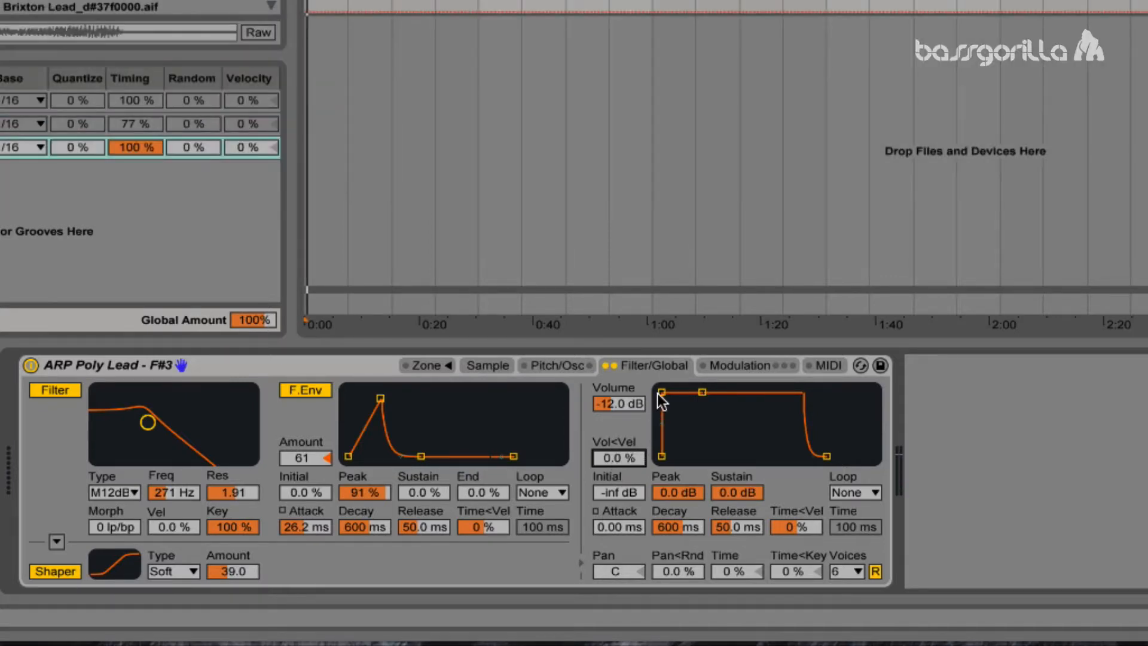
left_click_drag(658, 393, 740, 457)
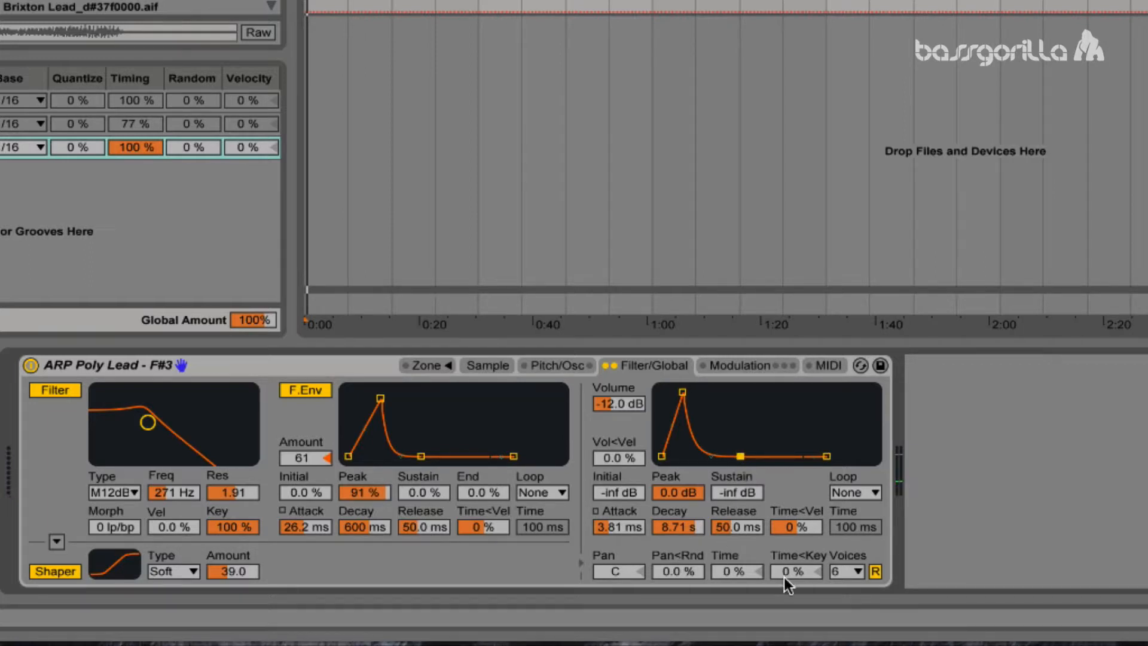
Pan the sound to 50R, return it to center, and lower the global envelope time to a negative percentage
left_click_drag(620, 568, 619, 546)
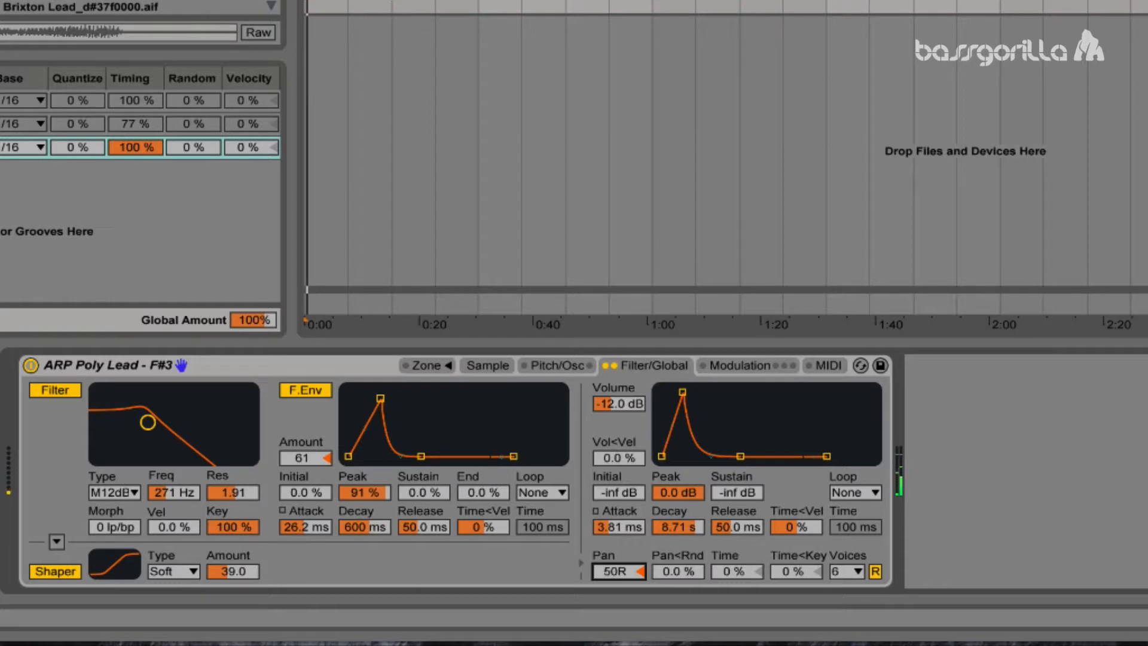
double_click(638, 571)
mouse_move(729, 570)
left_mouse_down()
mouse_move(729, 602)
mouse_move(729, 514)
mouse_move(729, 571)
left_mouse_up()
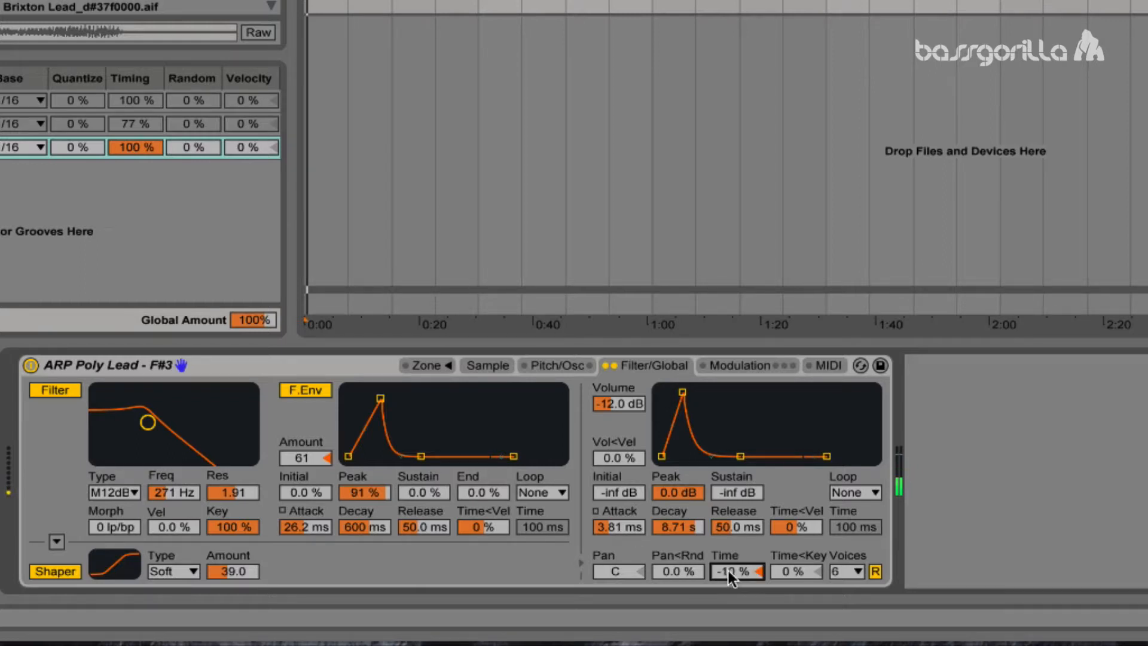
Reset the global envelope time to 0 % and check the available voice counts, keeping 6
key("Delete")
left_click(854, 571)
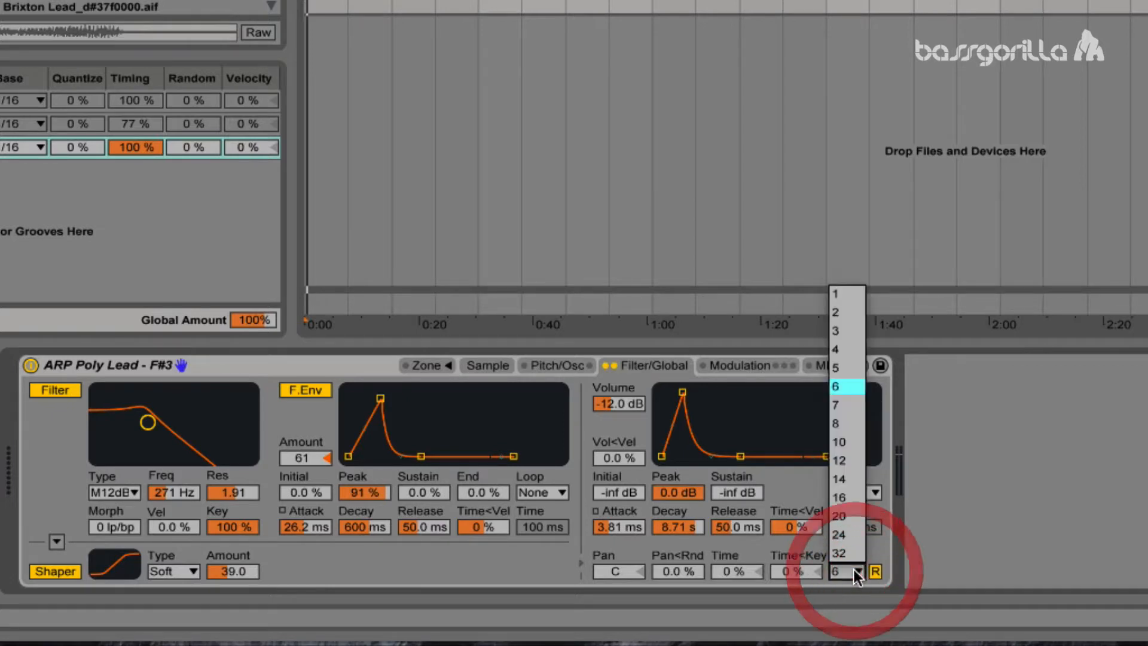
left_click(836, 387)
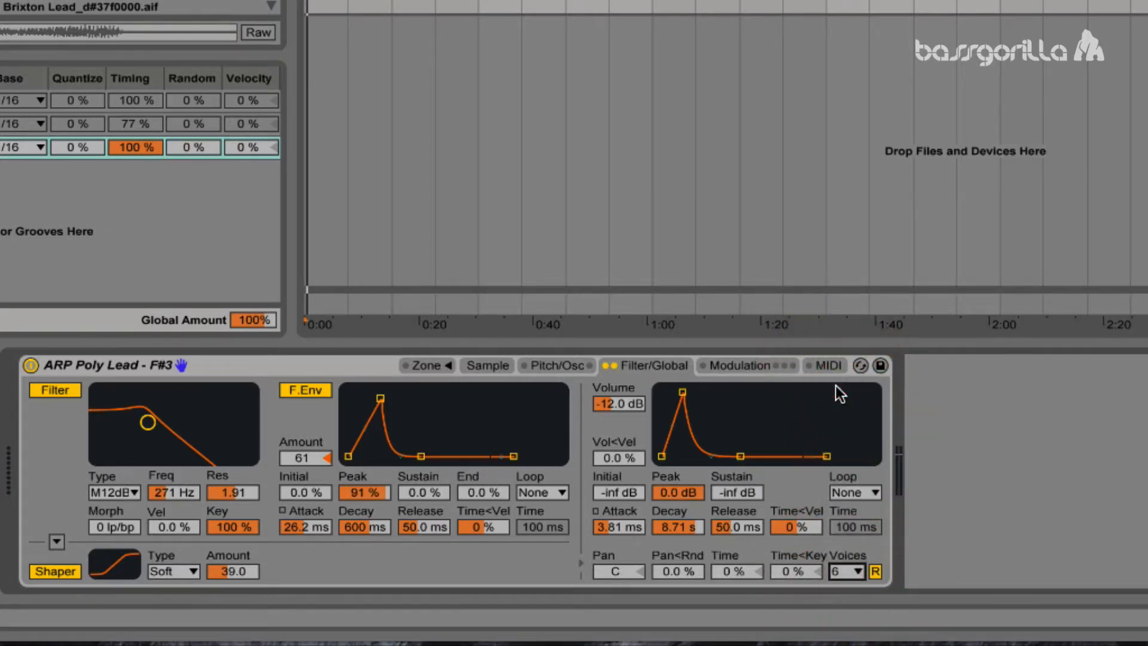
Limit the Sampler to 1 voice and toggle voice retrigger off and back on
left_click(846, 571)
left_click(841, 297)
left_click(875, 571)
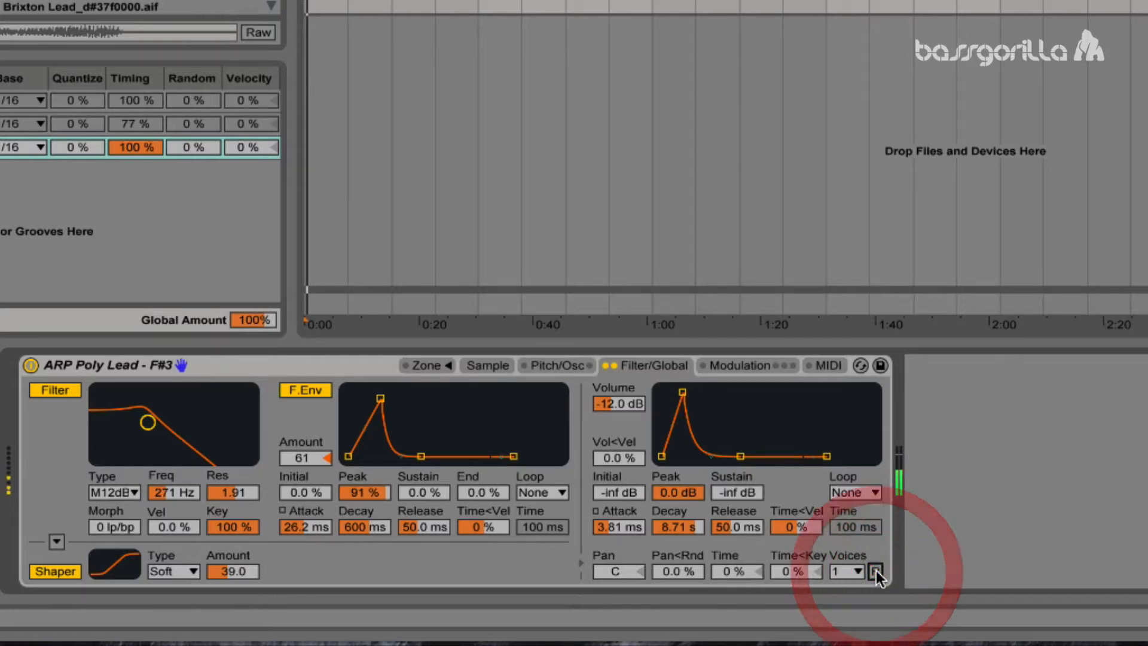
left_click(875, 572)
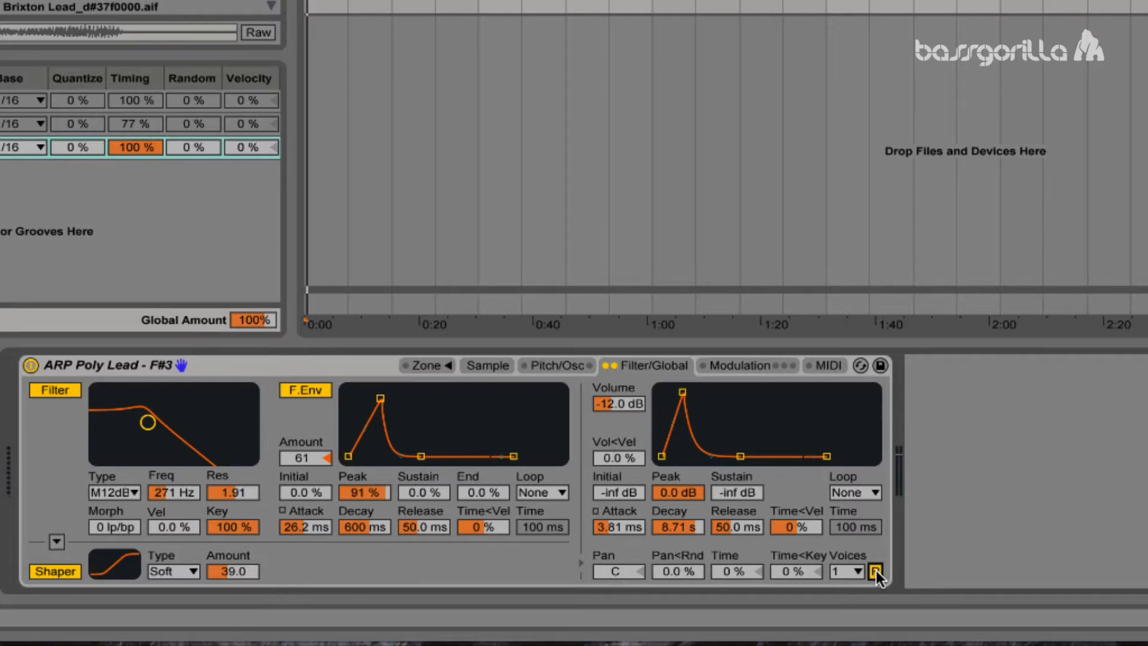
Enable the auxiliary modulation envelope and shape it with 998 ms attack, 84.7 ms decay and 42 % sustain
left_click(735, 365)
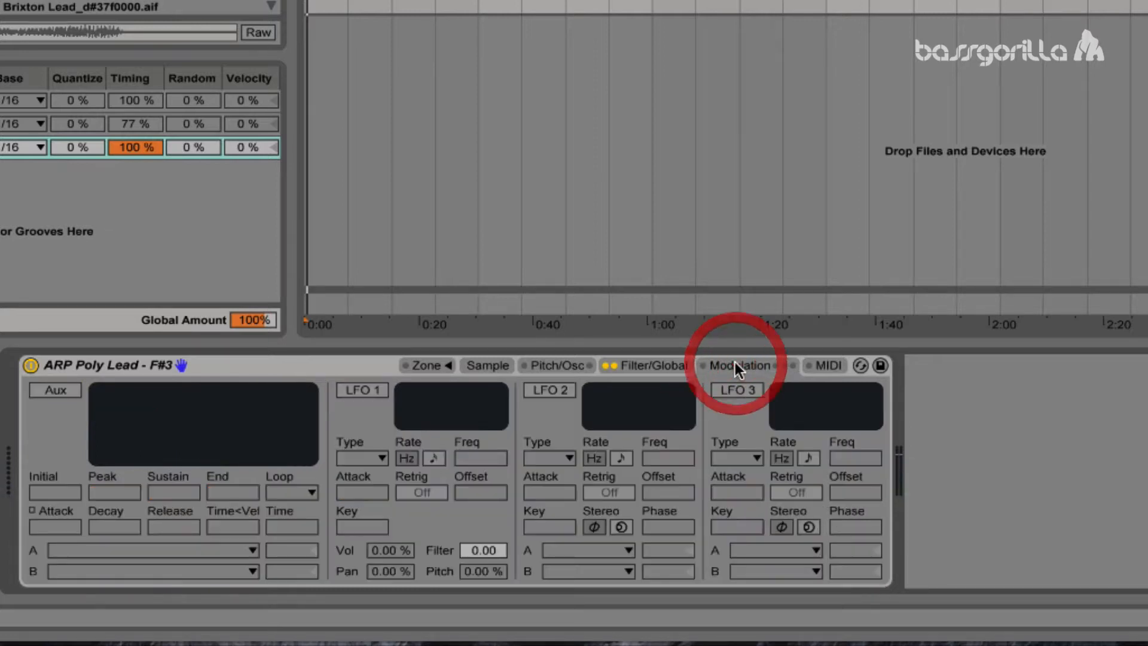
left_click(42, 390)
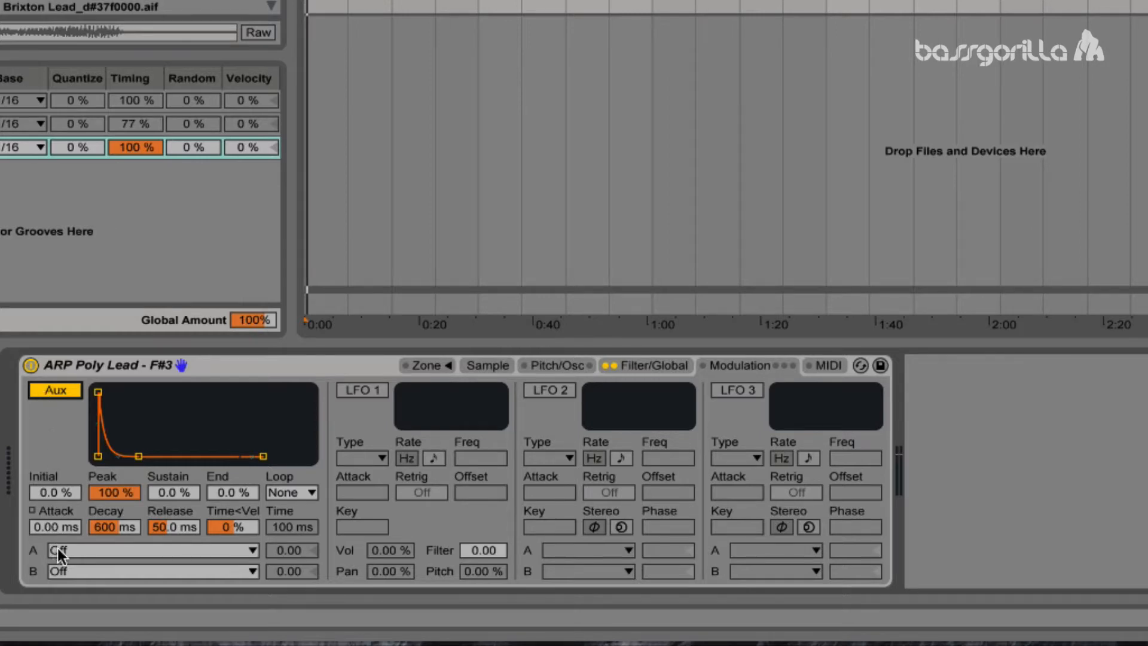
left_click(118, 549)
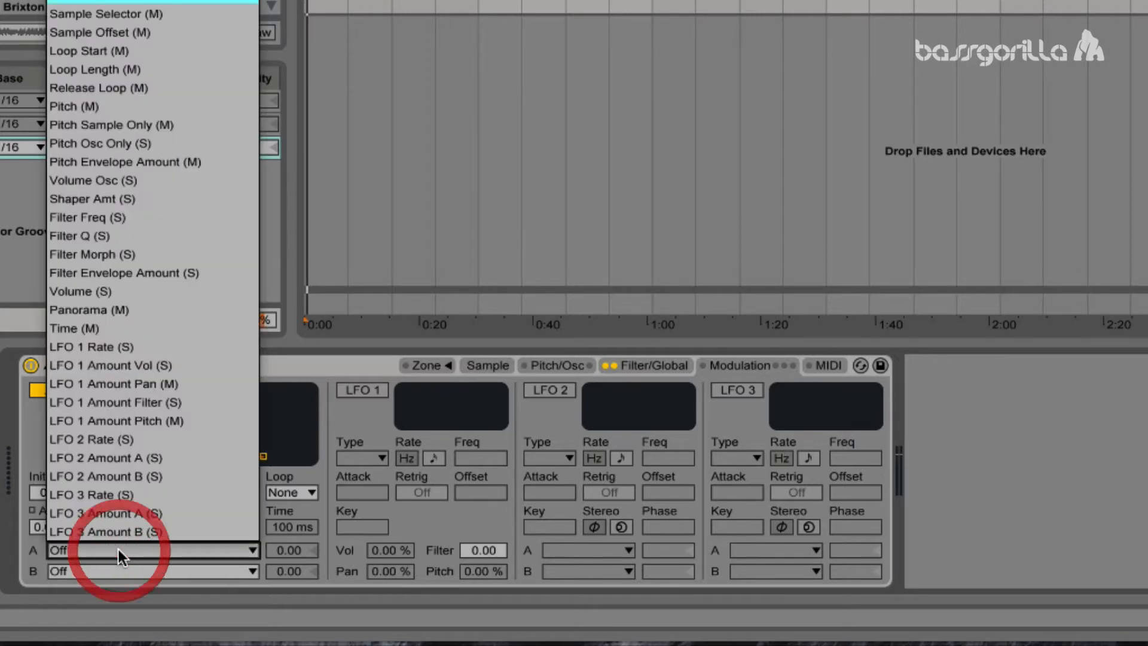
left_click(30, 417)
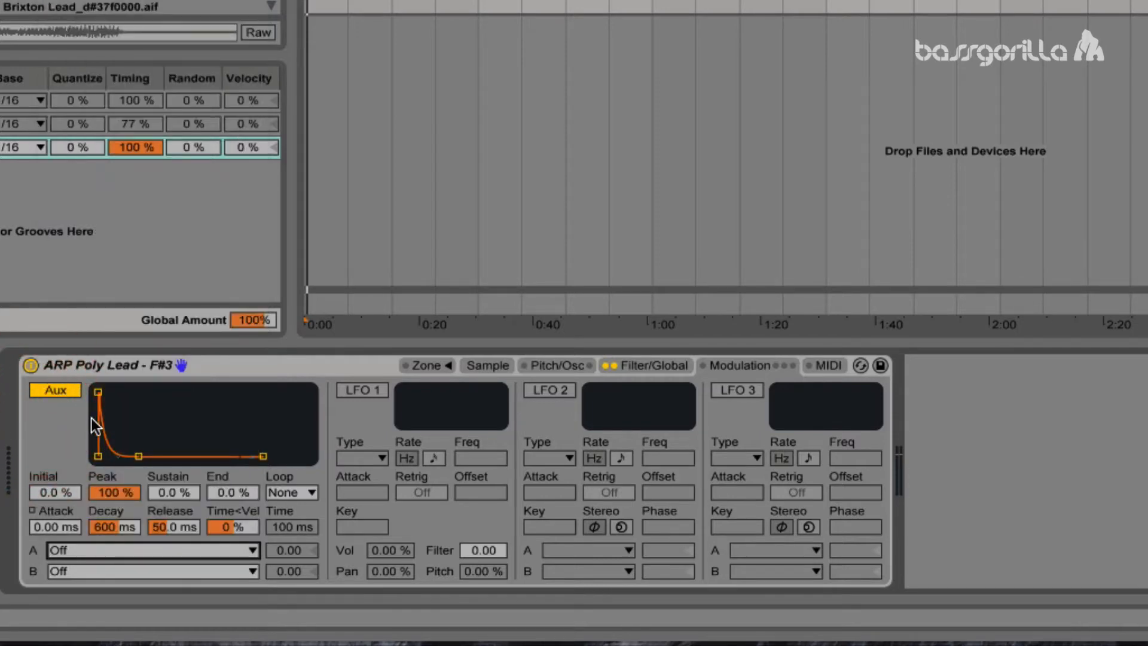
left_click_drag(192, 455, 102, 559)
left_click(102, 552)
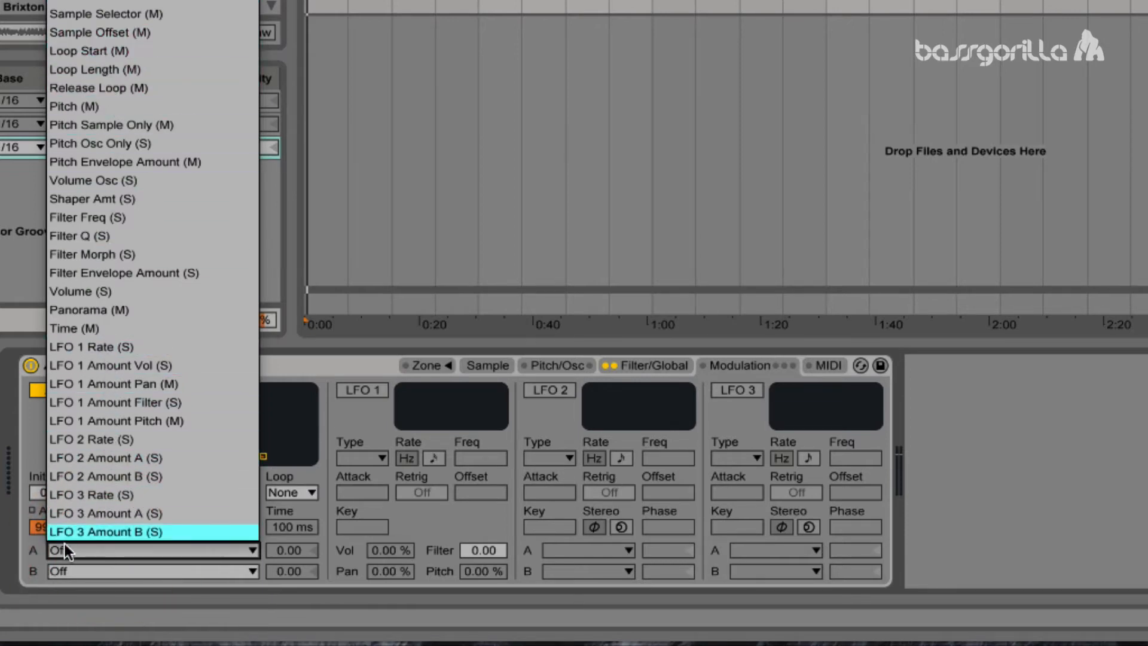
left_click(37, 441)
Assign destination A of the auxiliary envelope to Filter Envelope Amount with a modulation amount of 35.07
left_click_drag(283, 546, 283, 515)
left_click(191, 549)
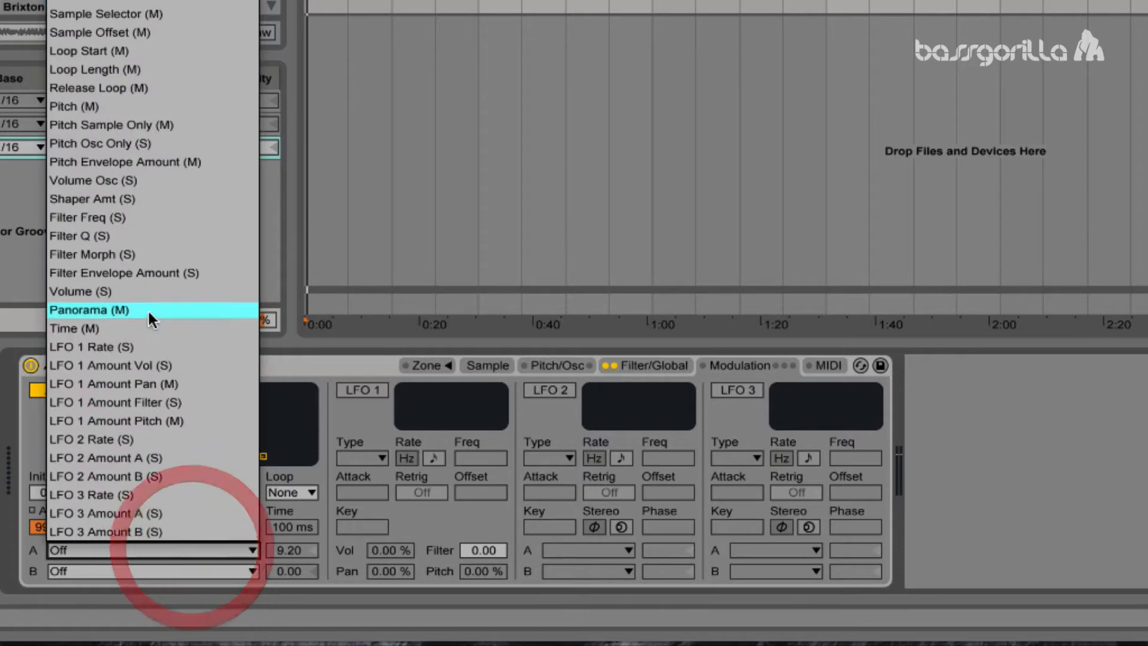
left_click(99, 275)
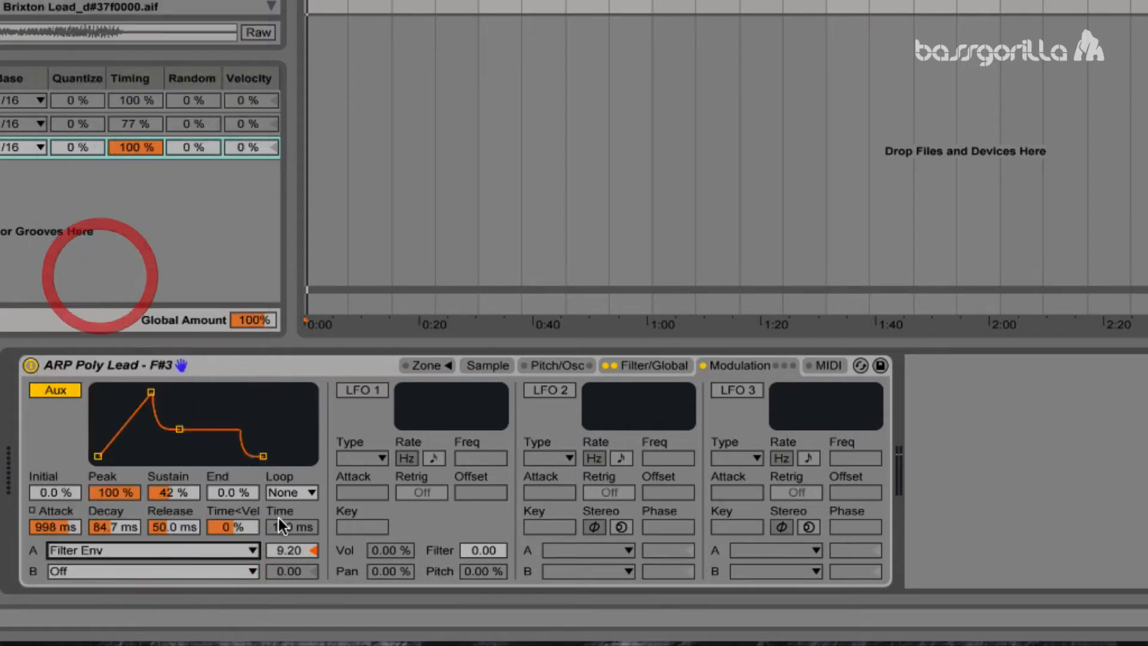
left_click_drag(301, 552, 301, 528)
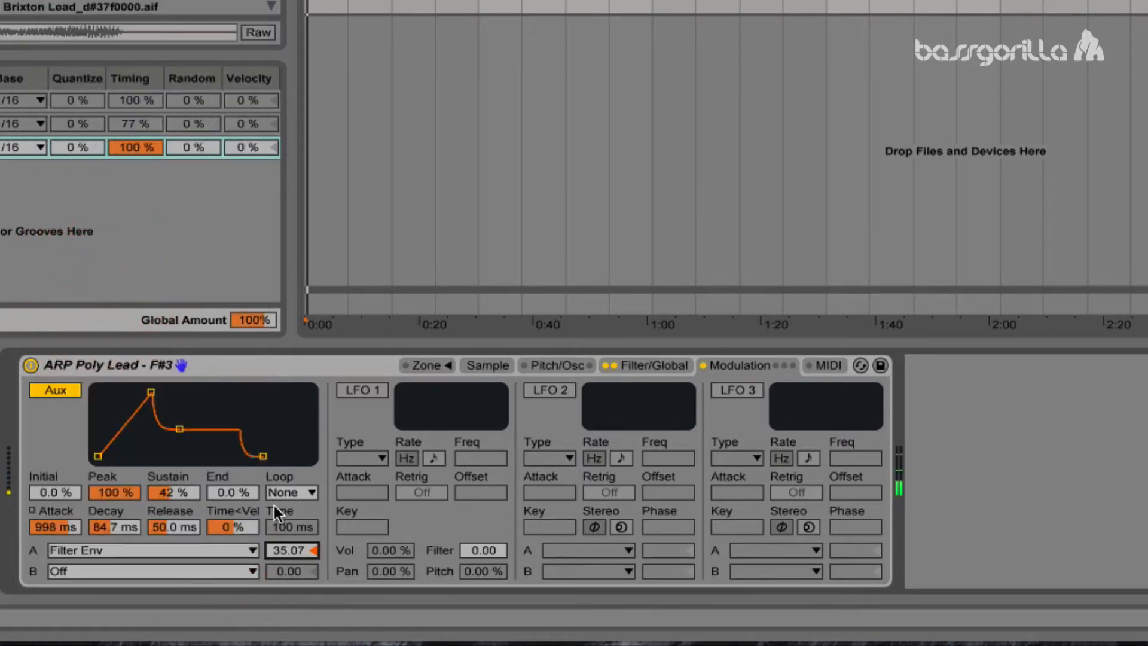
Reshape the auxiliary envelope to 1.31 ms attack, 47.5 ms decay and 5.8 % sustain, and set its destination A to Off
left_click_drag(185, 436, 167, 453)
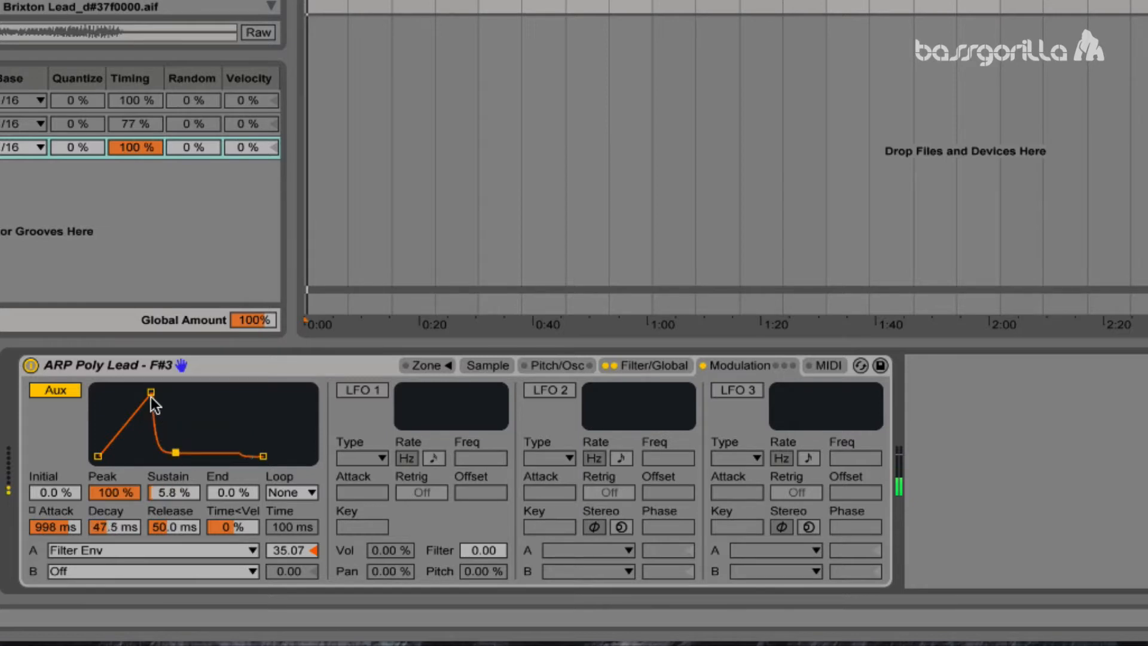
left_click_drag(151, 397, 112, 392)
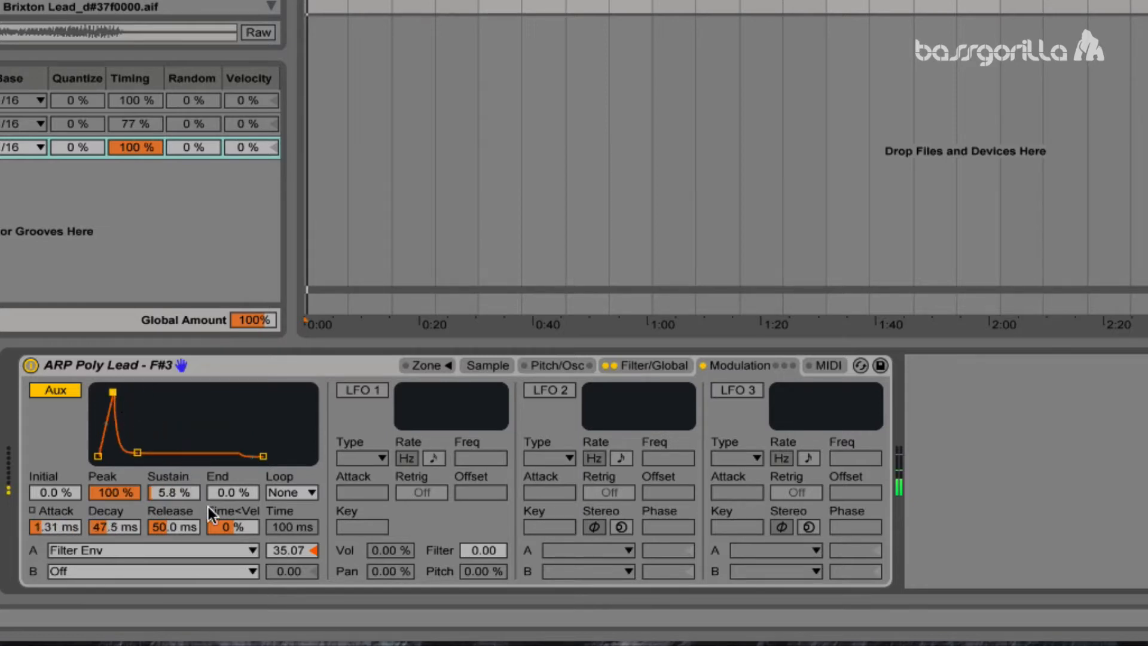
left_click(285, 552)
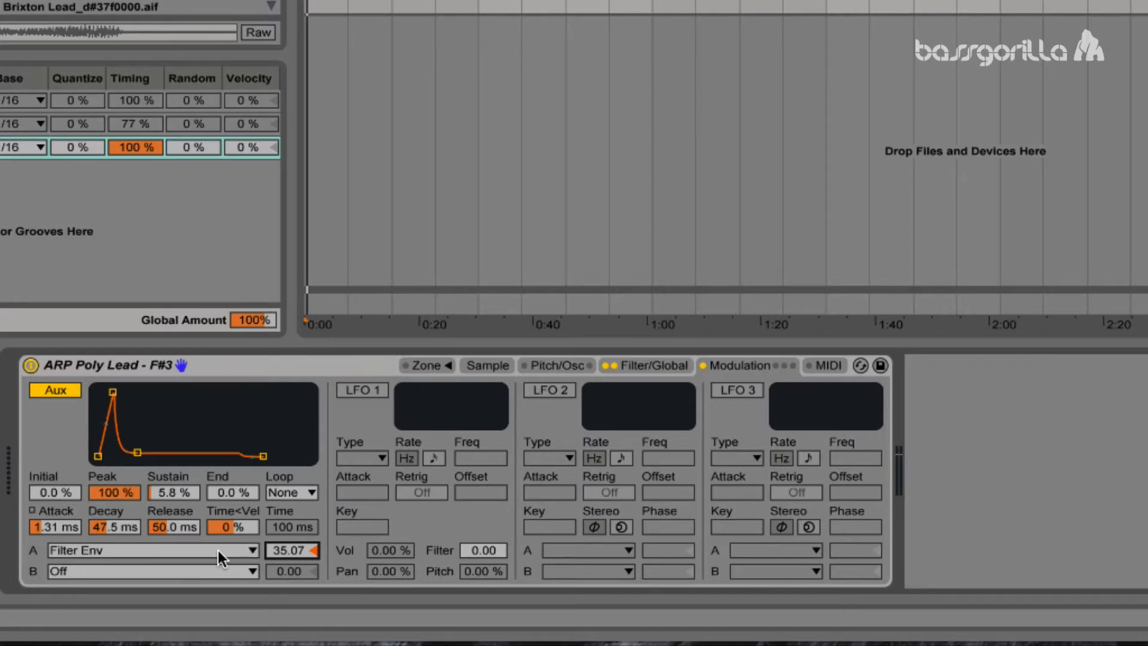
left_click(238, 552)
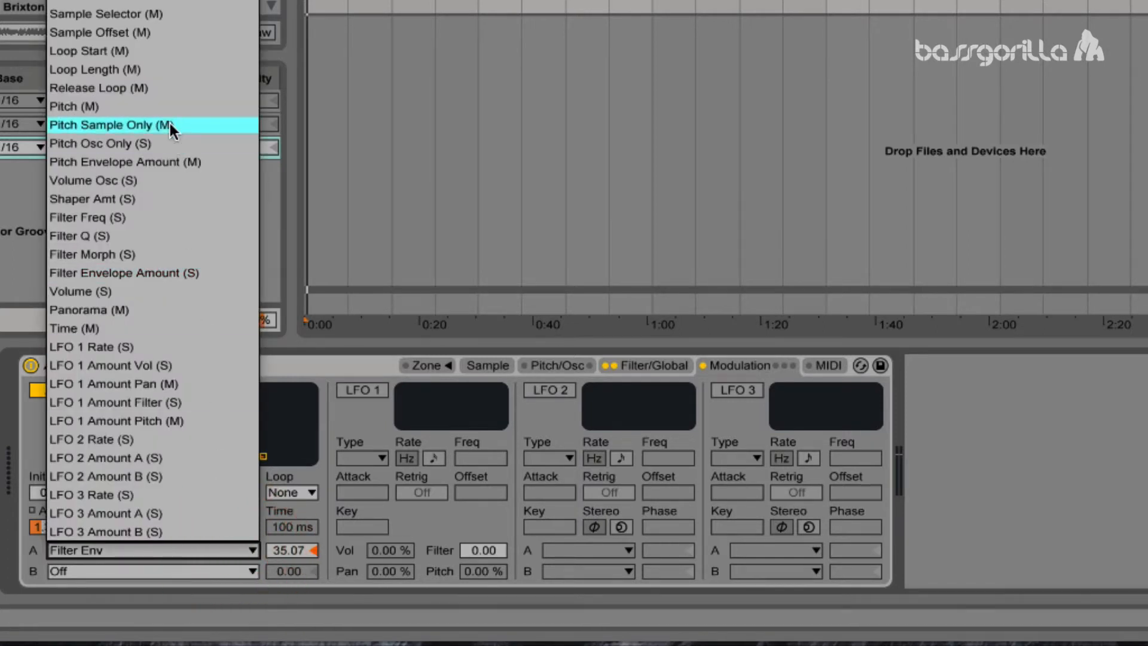
left_click(80, 10)
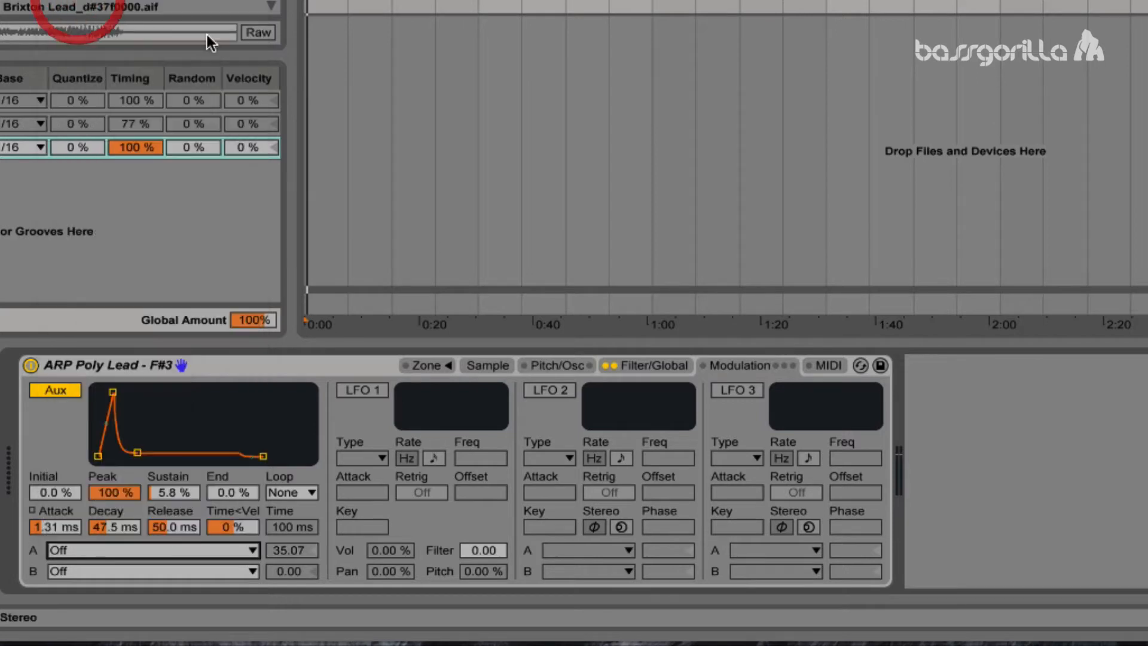
Enable LFO 1, LFO 2 and LFO 3 in the modulation section
left_click(366, 387)
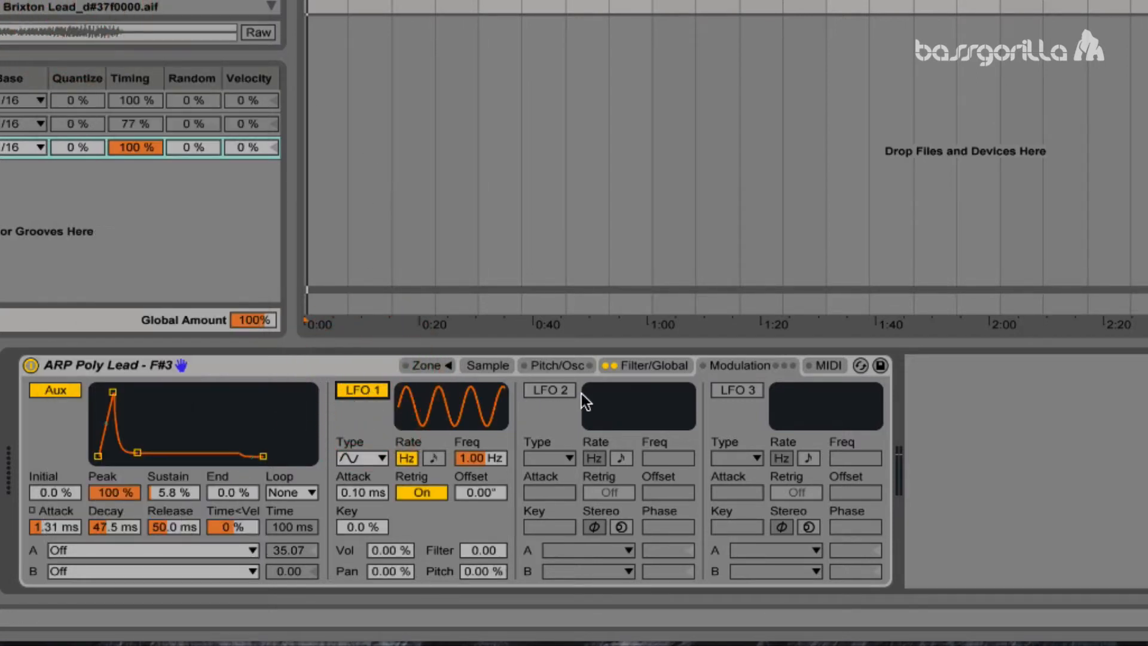
left_click(544, 389)
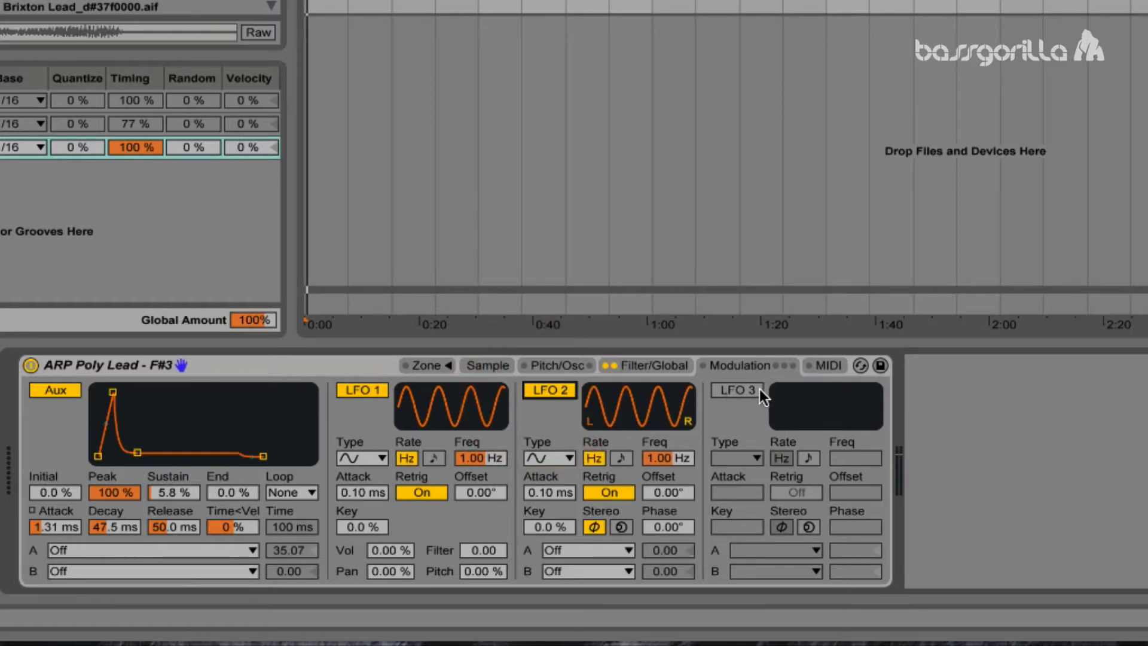
left_click(734, 389)
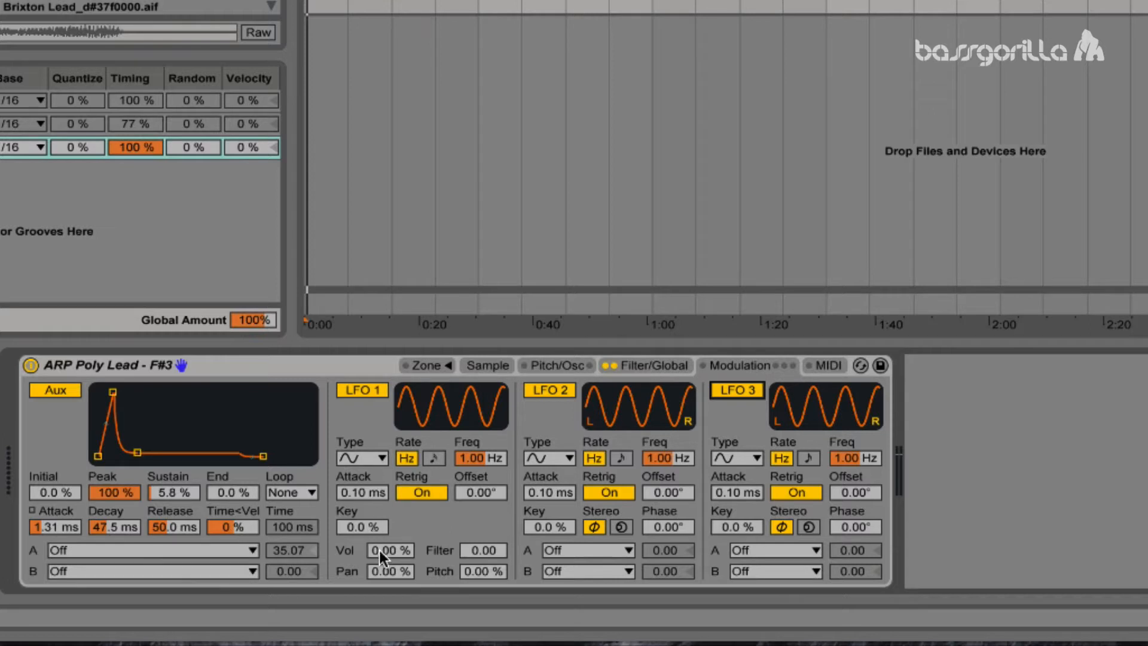
Set LFO 1 to modulate volume by 100 % at a frequency of 4.59 Hz
left_click_drag(382, 552, 382, 494)
left_click_drag(461, 457, 478, 492)
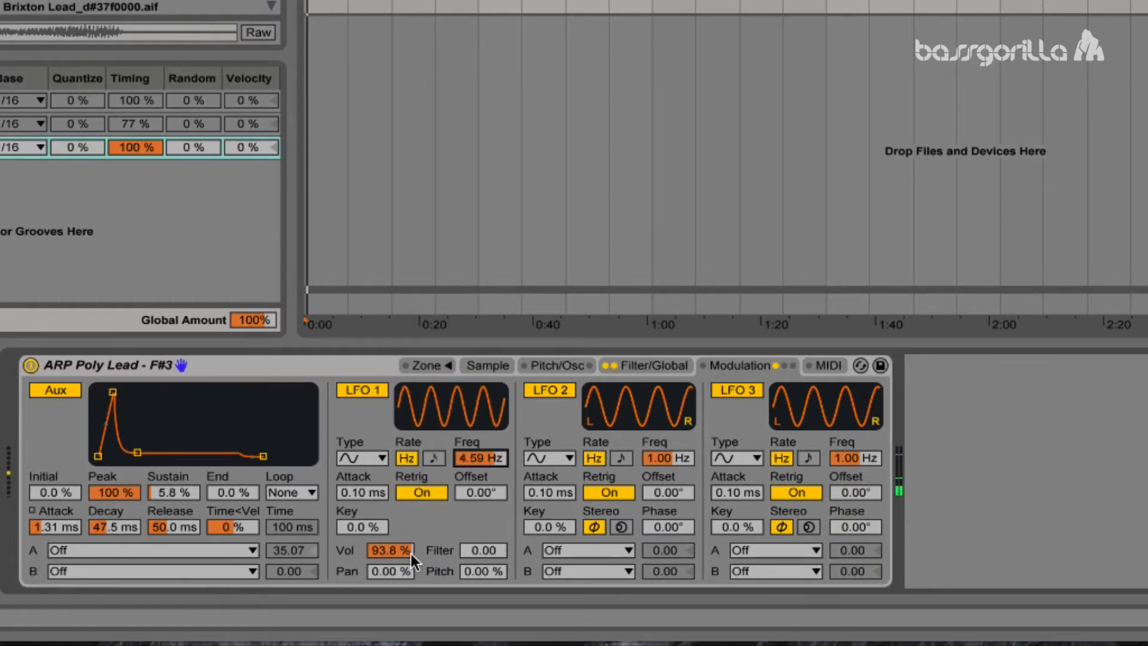
mouse_move(411, 554)
left_mouse_down()
mouse_move(411, 532)
mouse_move(408, 547)
left_mouse_up()
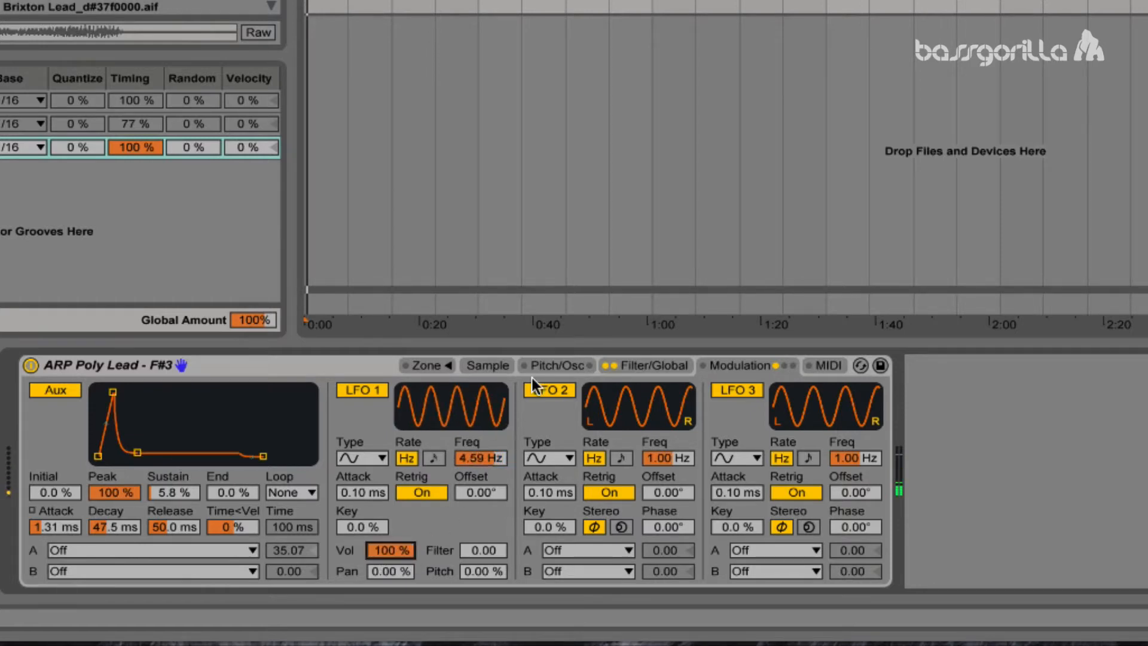
Switch off the Sampler's filter in the filter and global settings
left_click(234, 366)
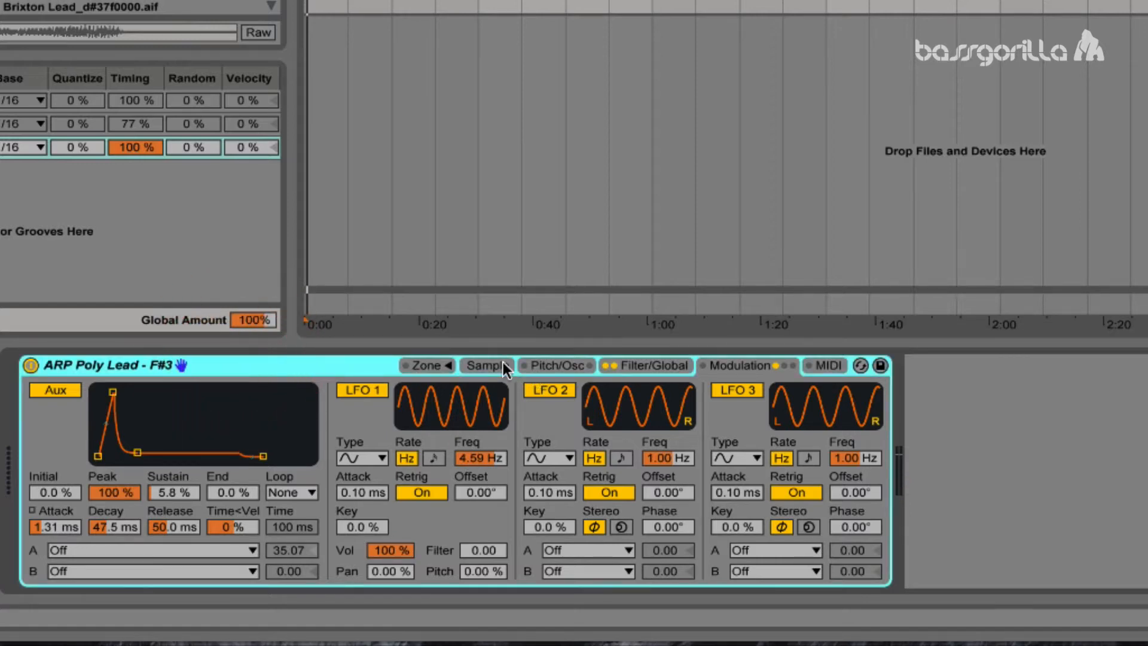
left_click(538, 365)
left_click(635, 367)
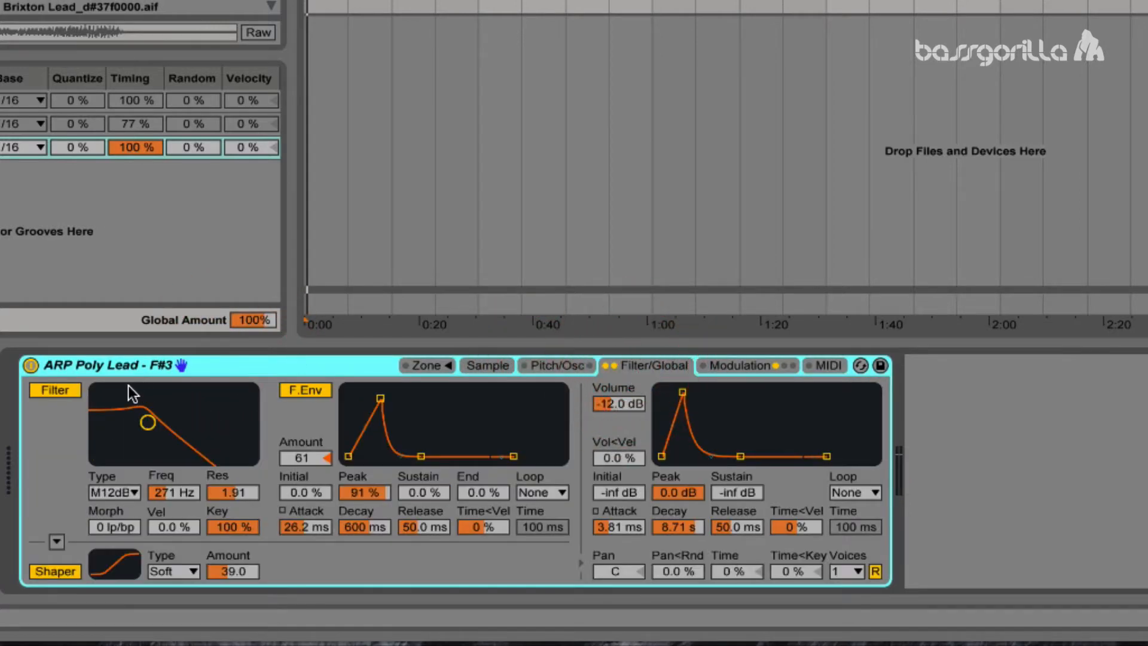
left_click(57, 390)
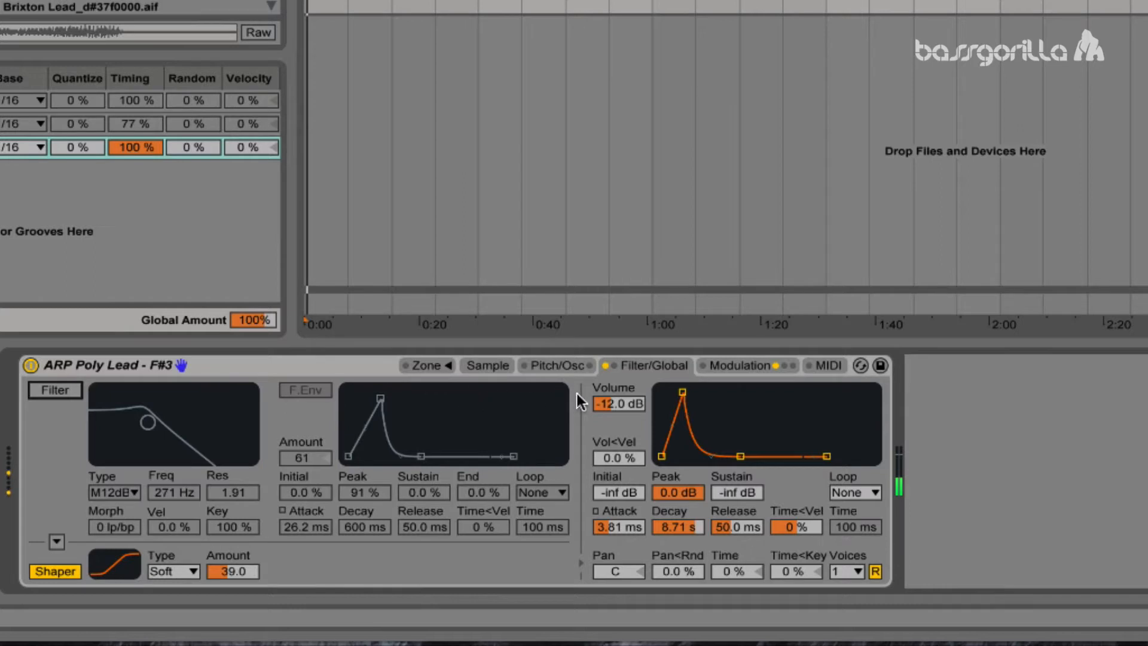
Reshape the volume envelope to 0.00 ms attack, 859 ms decay and 0.0 dB sustain
left_click(714, 370)
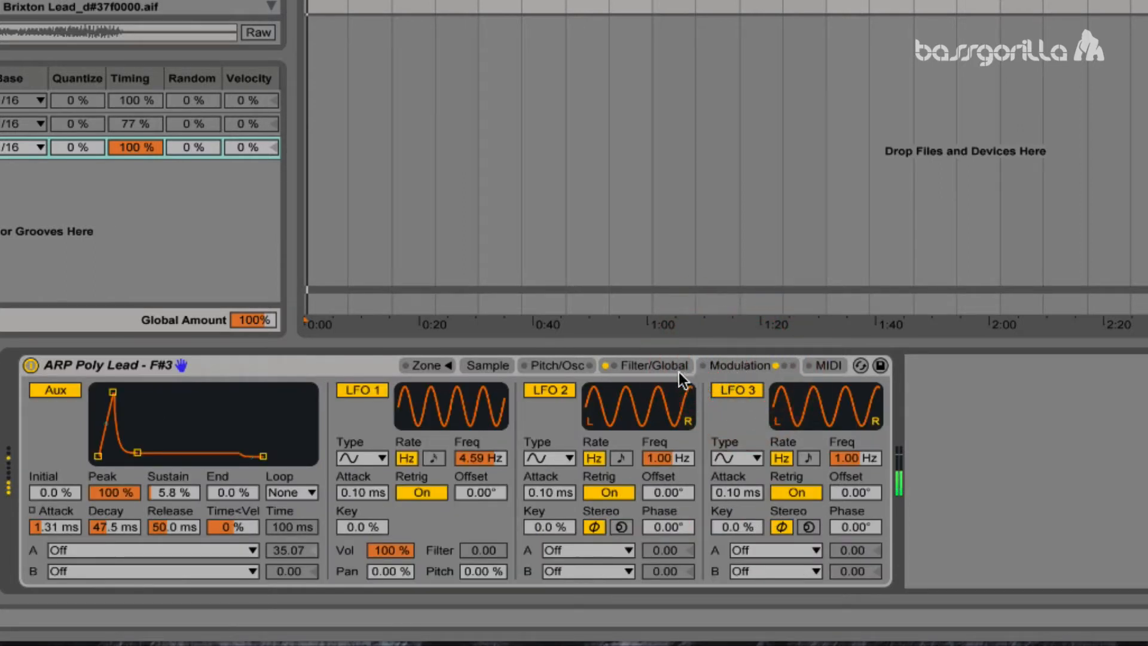
left_click(612, 365)
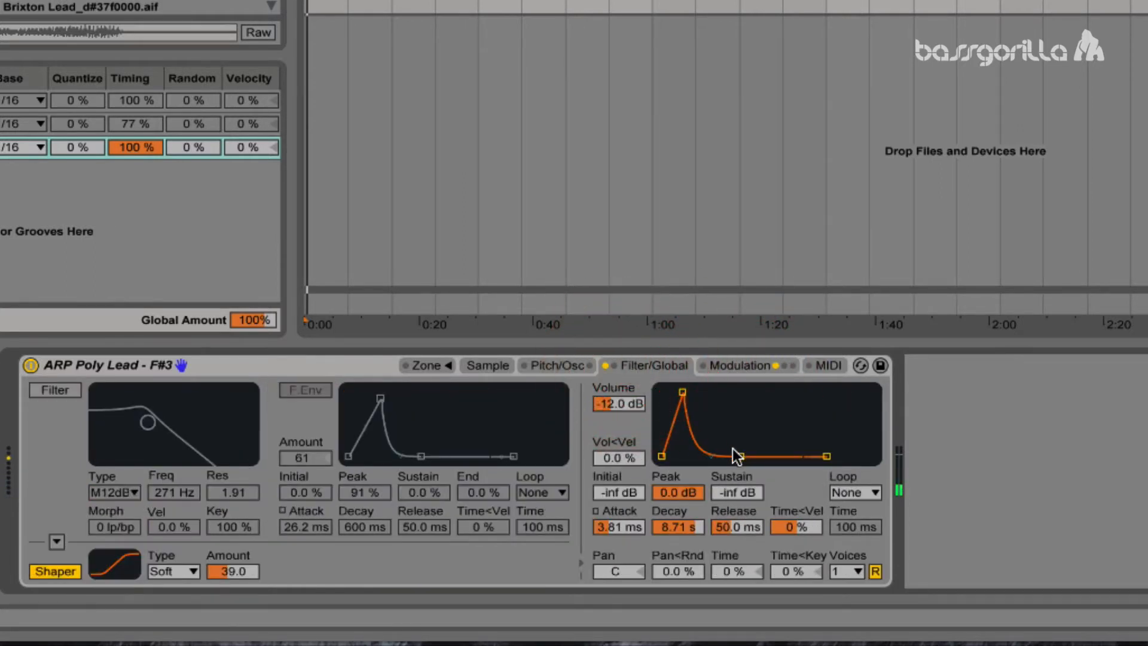
left_click_drag(738, 421, 662, 392)
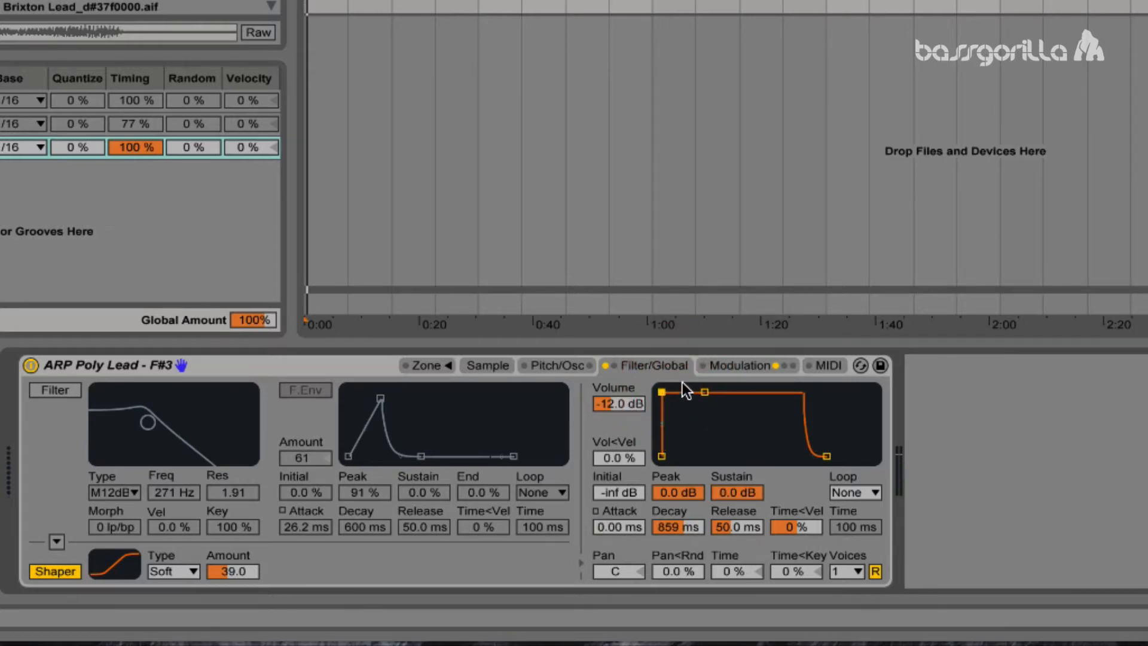
Sync LFO 1 to the tempo at a rate of 3/8 beats with a square waveform
left_click(715, 365)
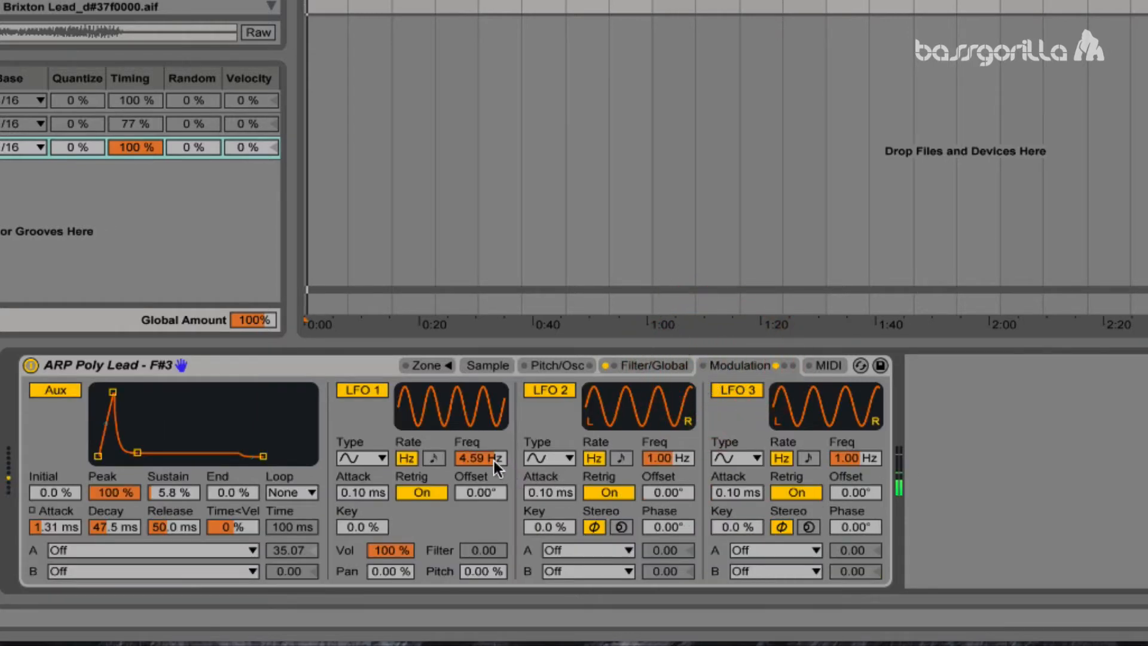
left_click_drag(494, 460, 448, 452)
left_click(435, 458)
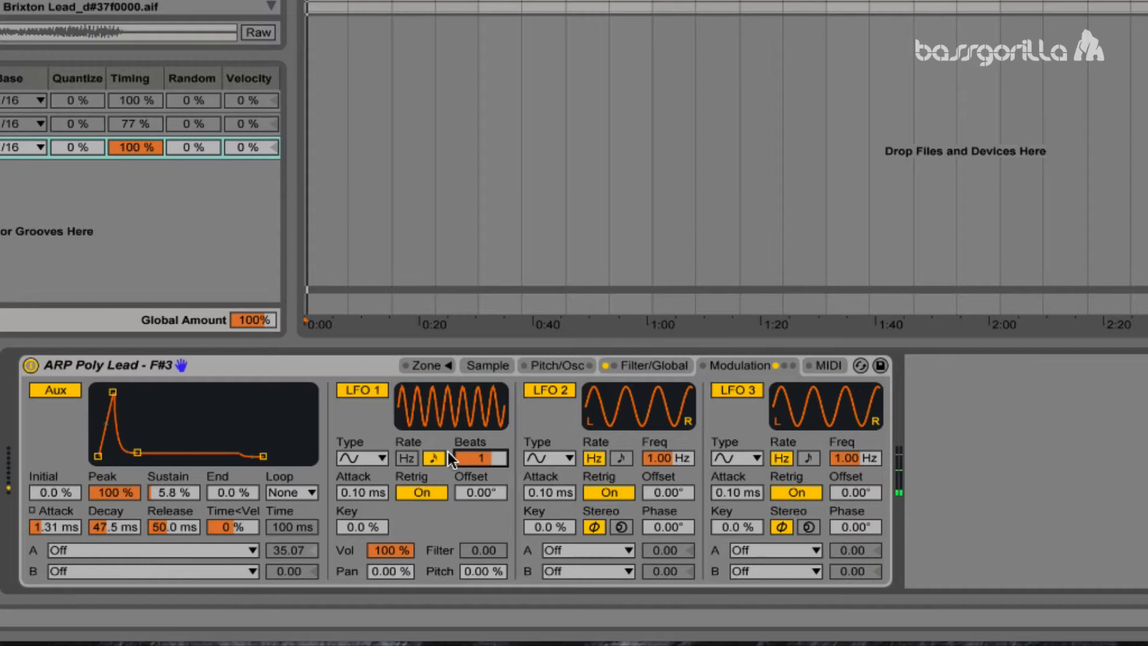
left_click(372, 458)
left_click(354, 495)
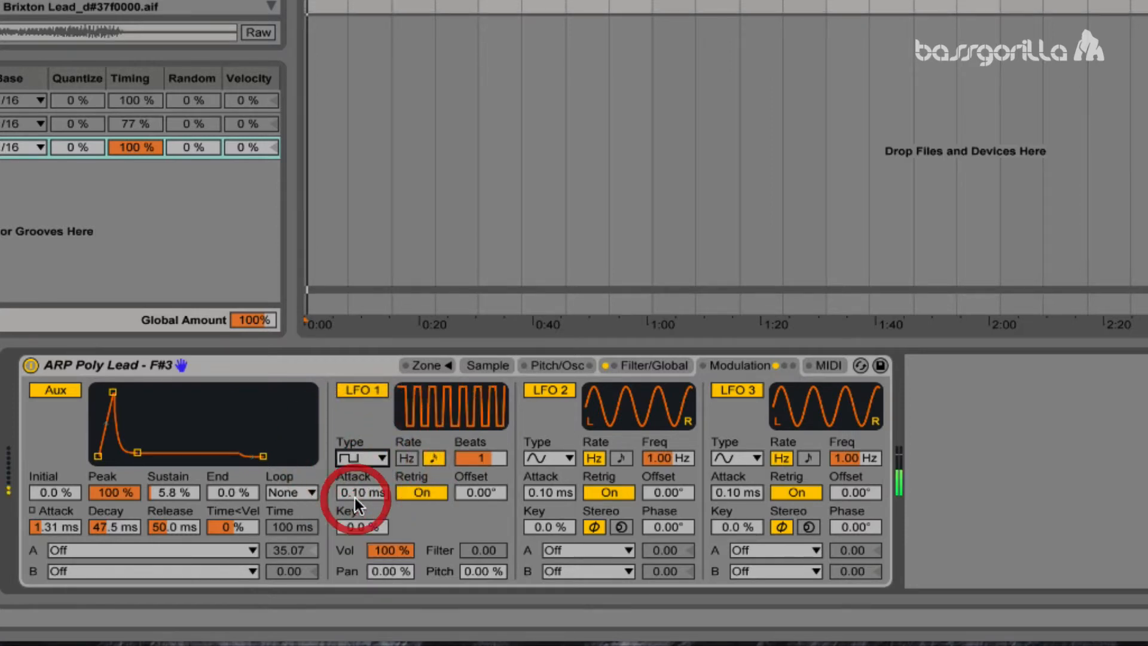
left_click_drag(476, 463, 476, 464)
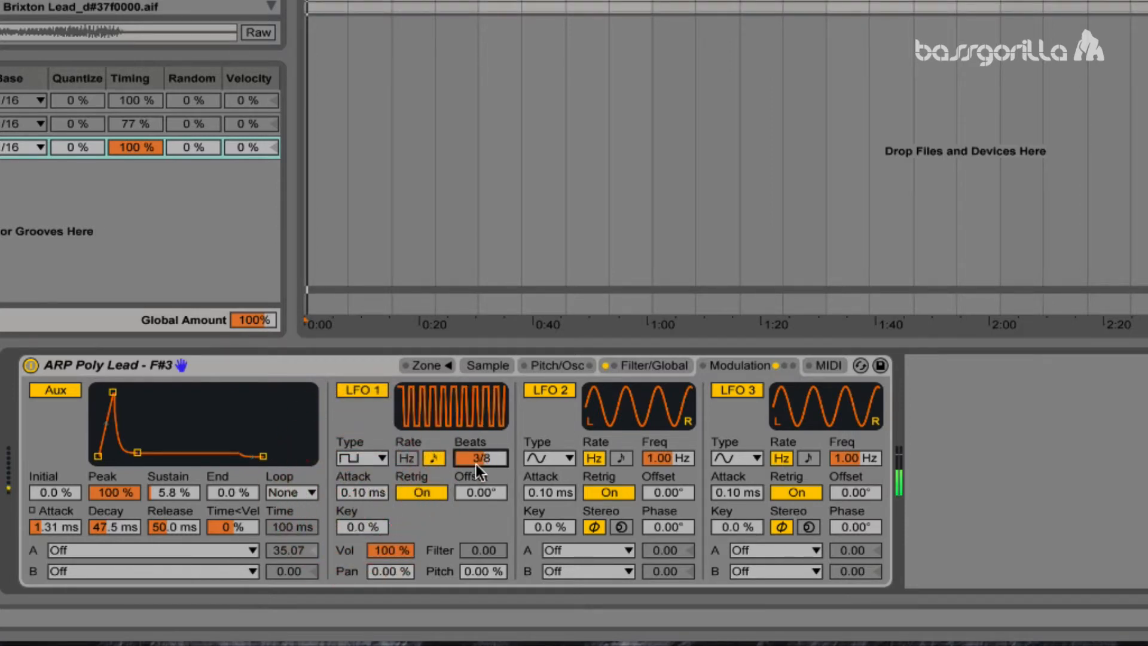
Try the triangle and falling sawtooth waveforms on LFO 1, choose the rising sawtooth, and toggle its retrigger off and back on
left_click(357, 458)
left_click(354, 512)
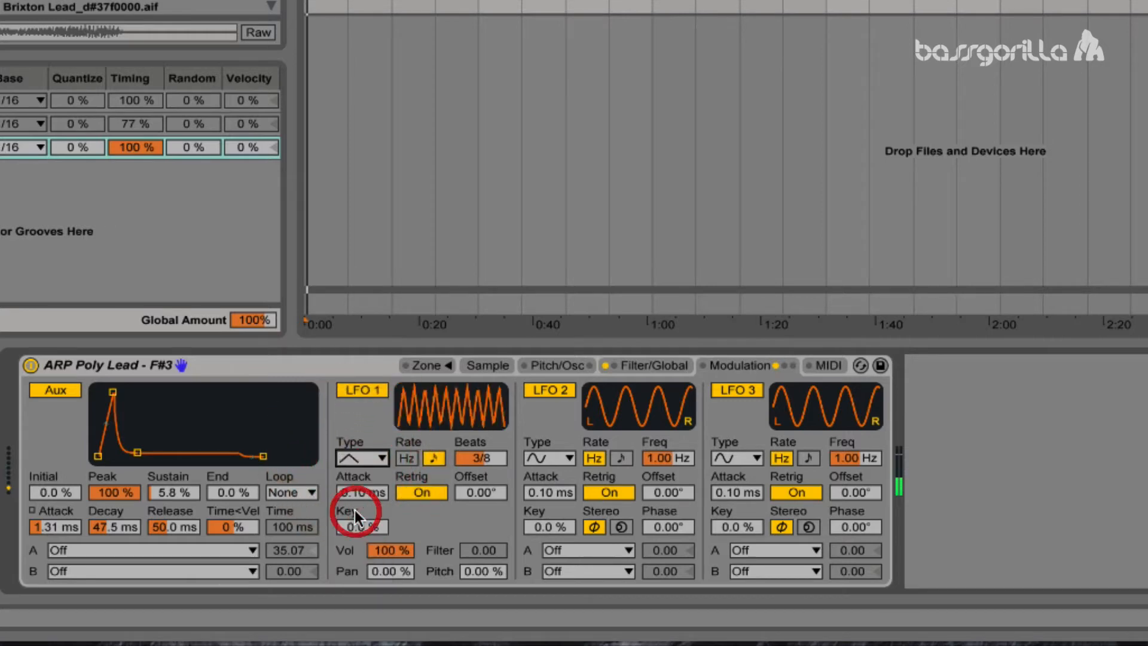
left_click(375, 458)
left_click(357, 532)
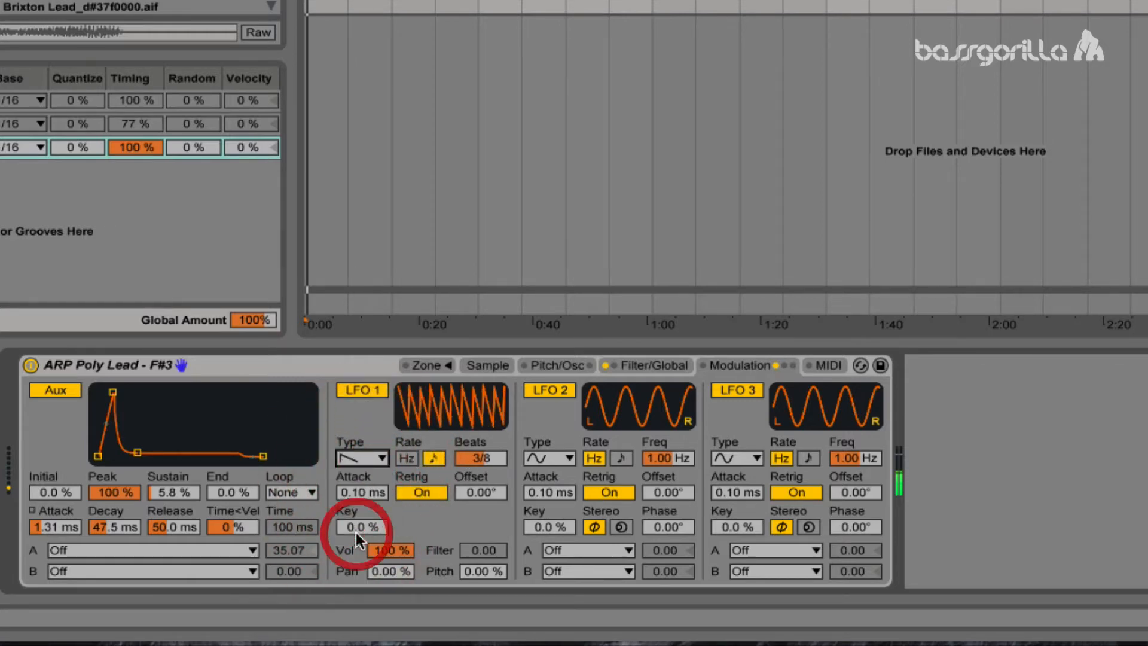
left_click(354, 458)
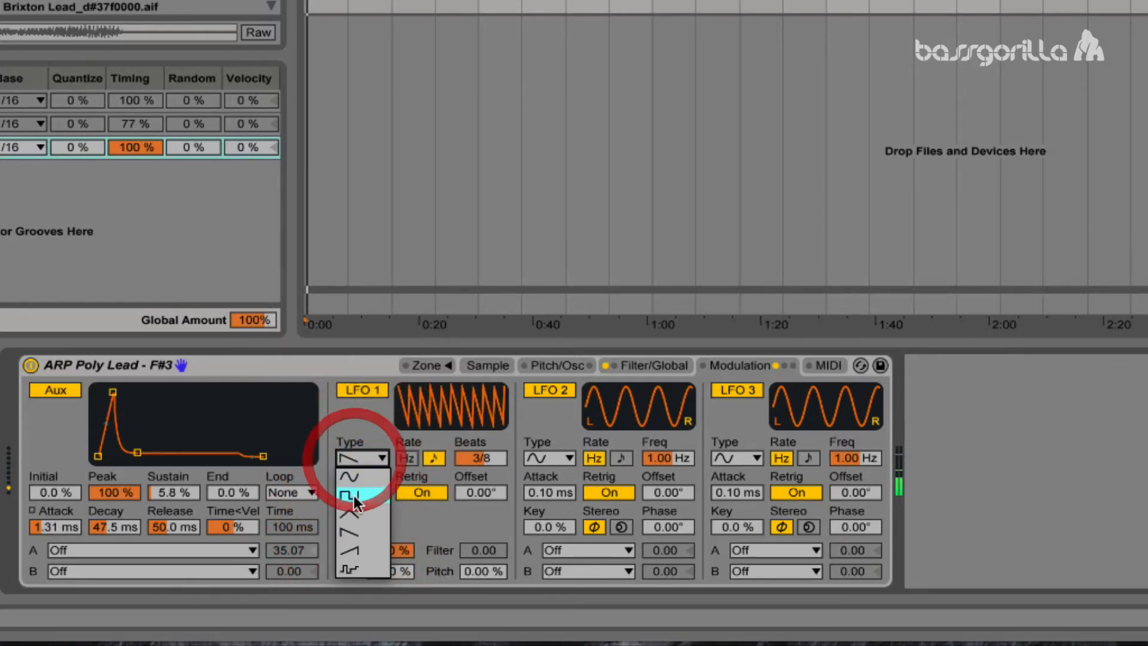
left_click(354, 542)
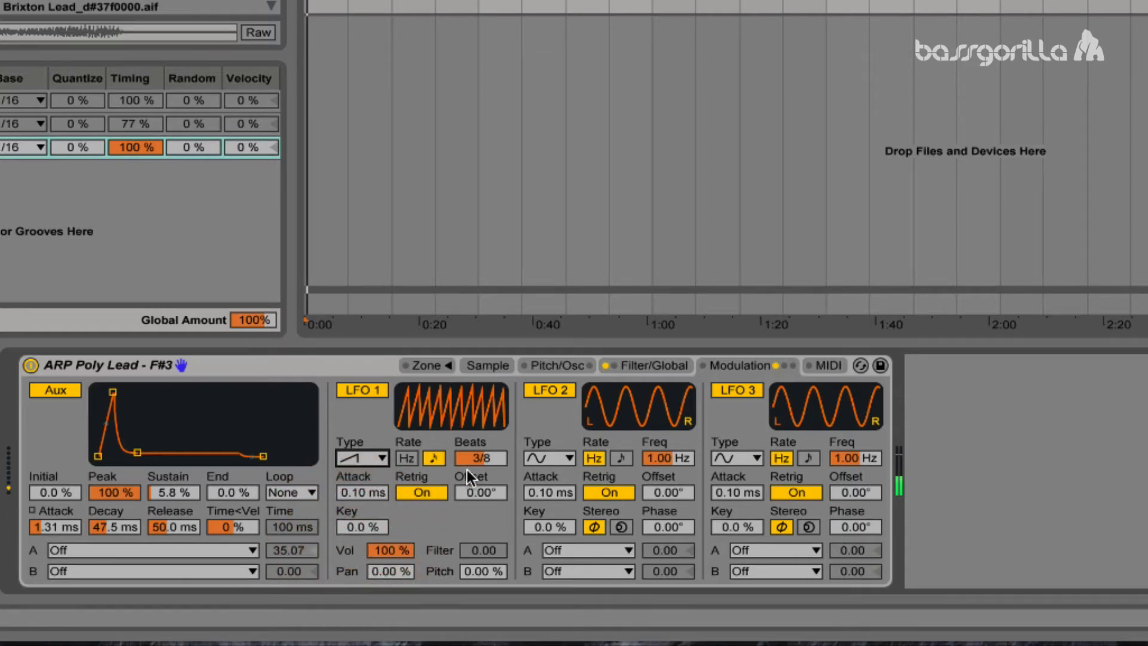
left_click(420, 492)
left_click(420, 493)
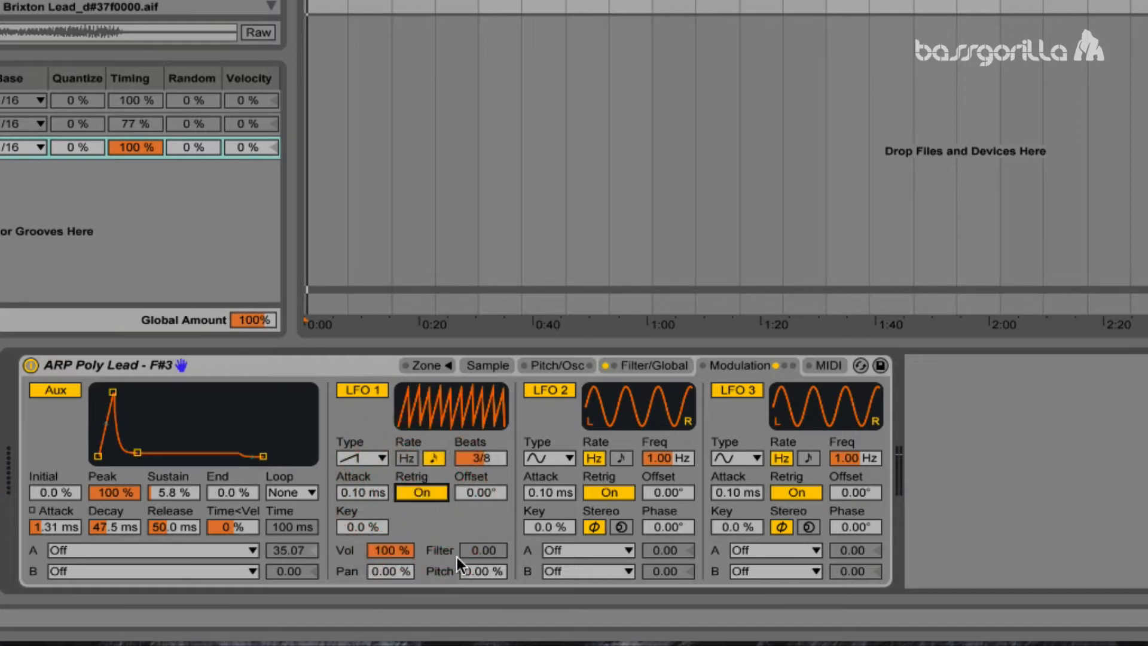
Set LFO 1's pan amount to 21.1 %, pitch to 1.20 % and filter to 2.06, and switch LFO 1 off
left_click_drag(372, 569, 372, 547)
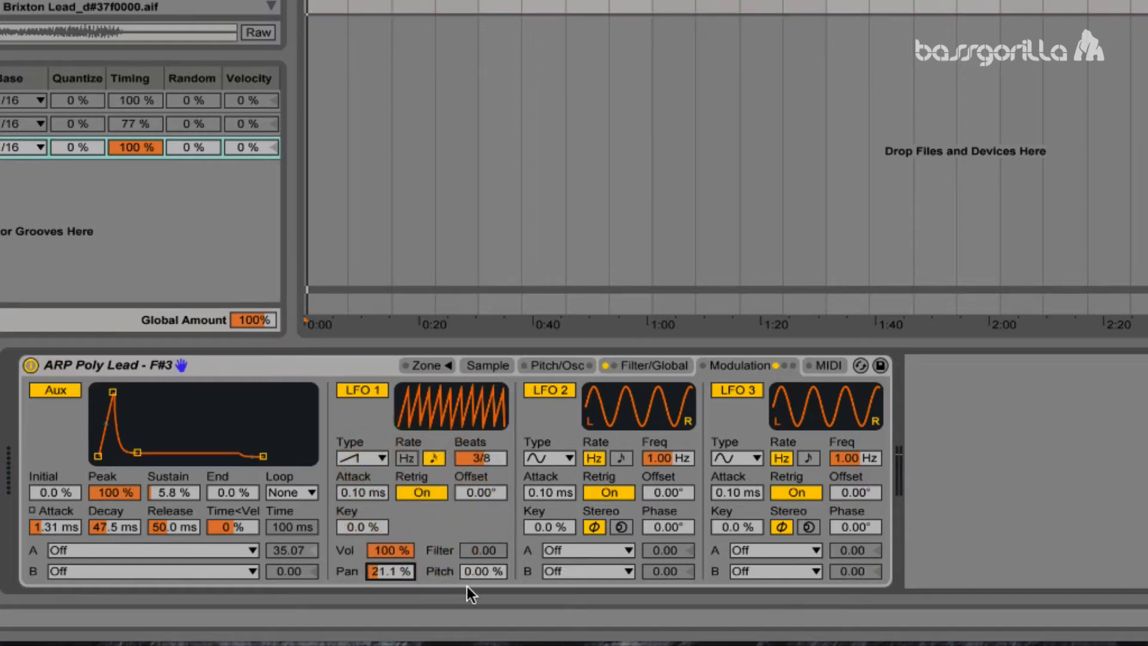
left_click_drag(480, 569, 479, 547)
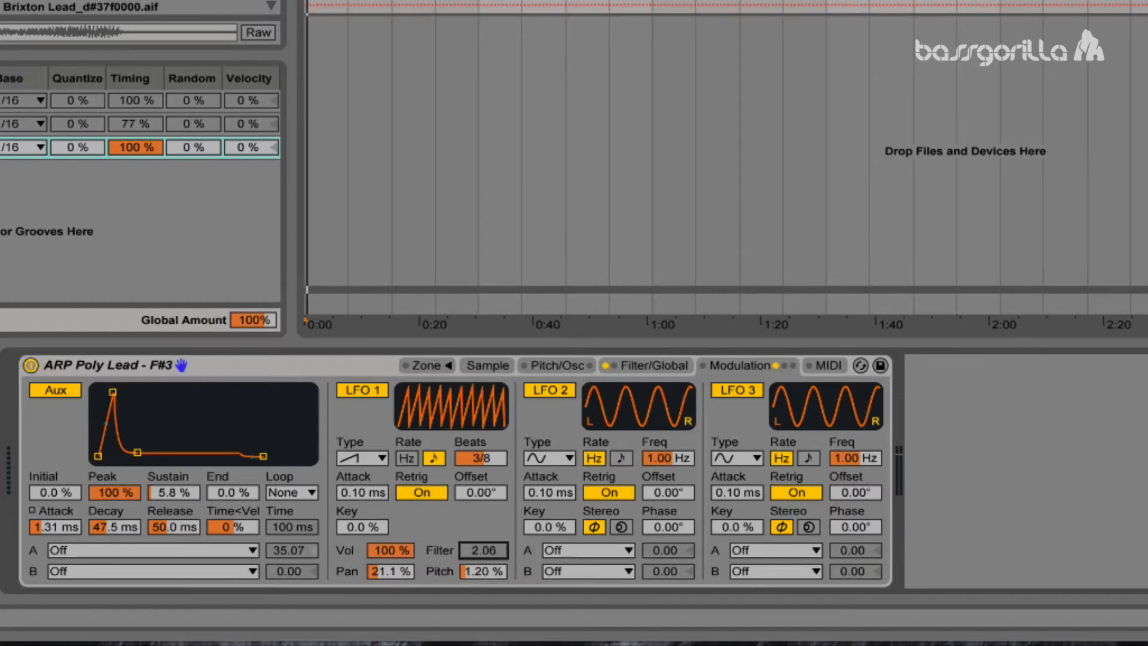
left_click(365, 390)
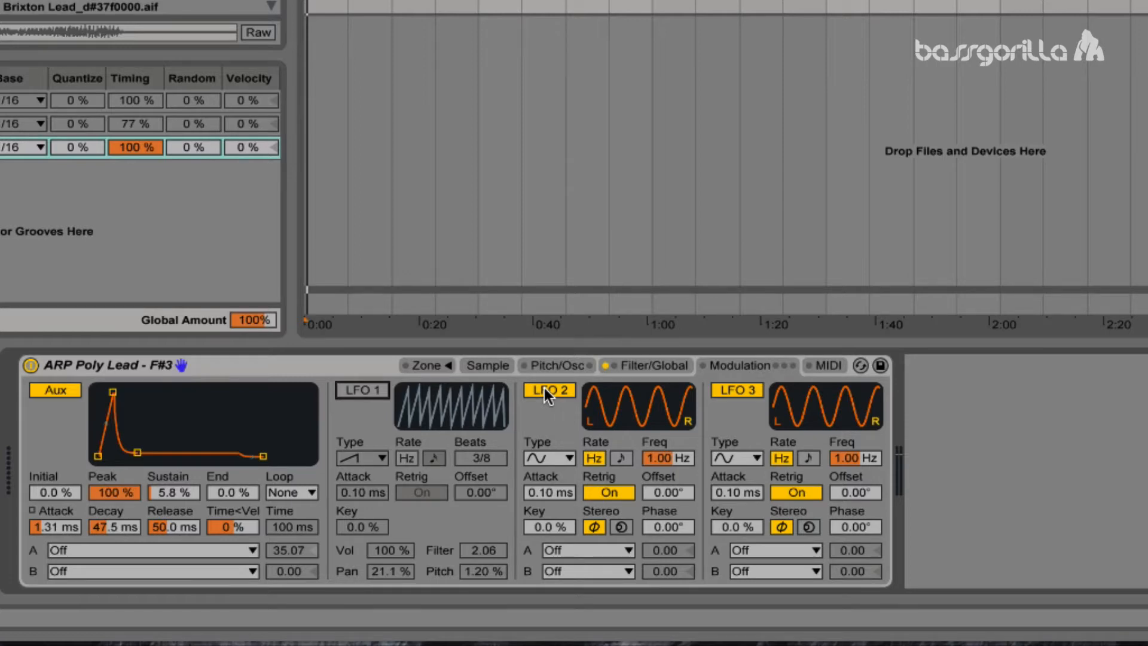
Look through the modulation destinations available for slots A and B of LFO 2
left_click(572, 549)
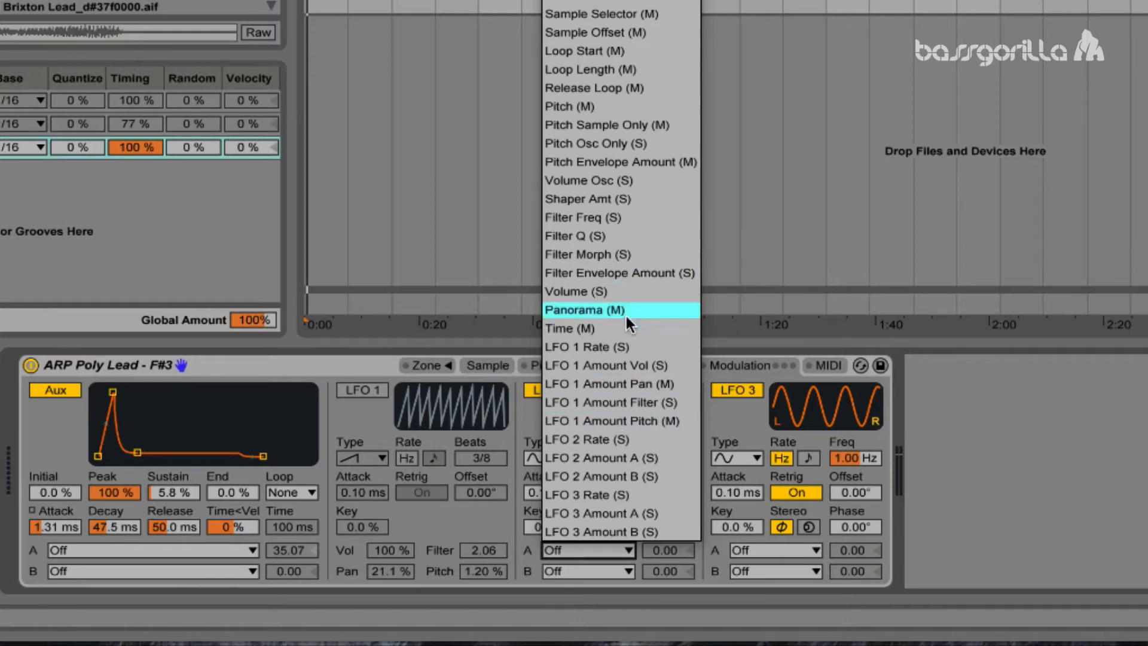
left_click(519, 468)
left_click(569, 569)
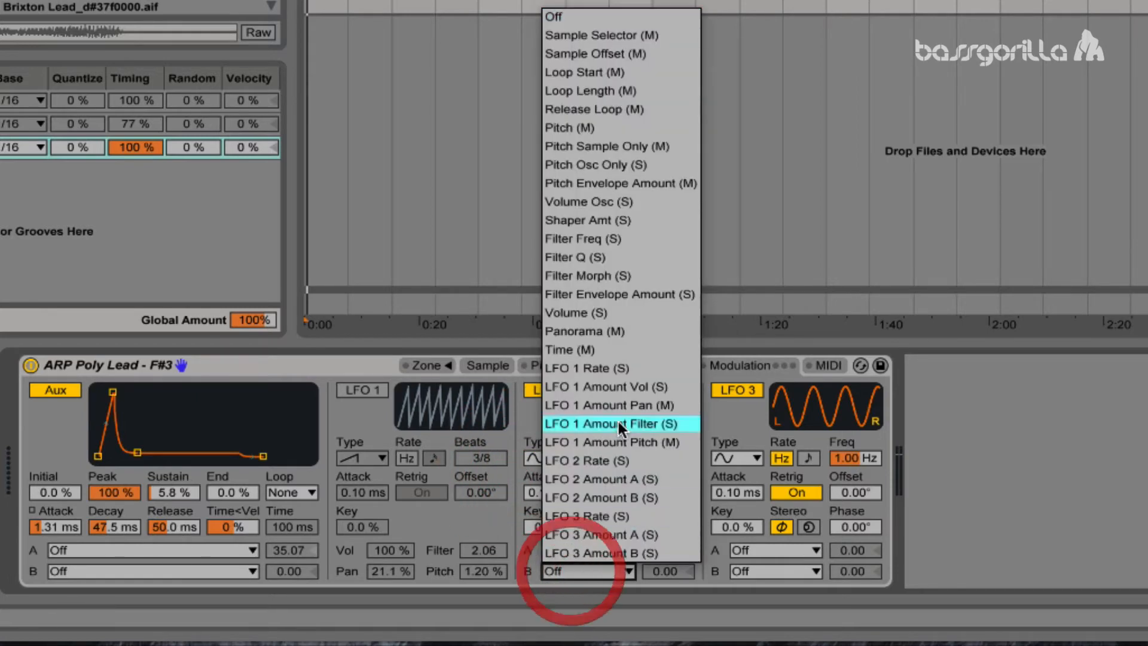
left_click(523, 522)
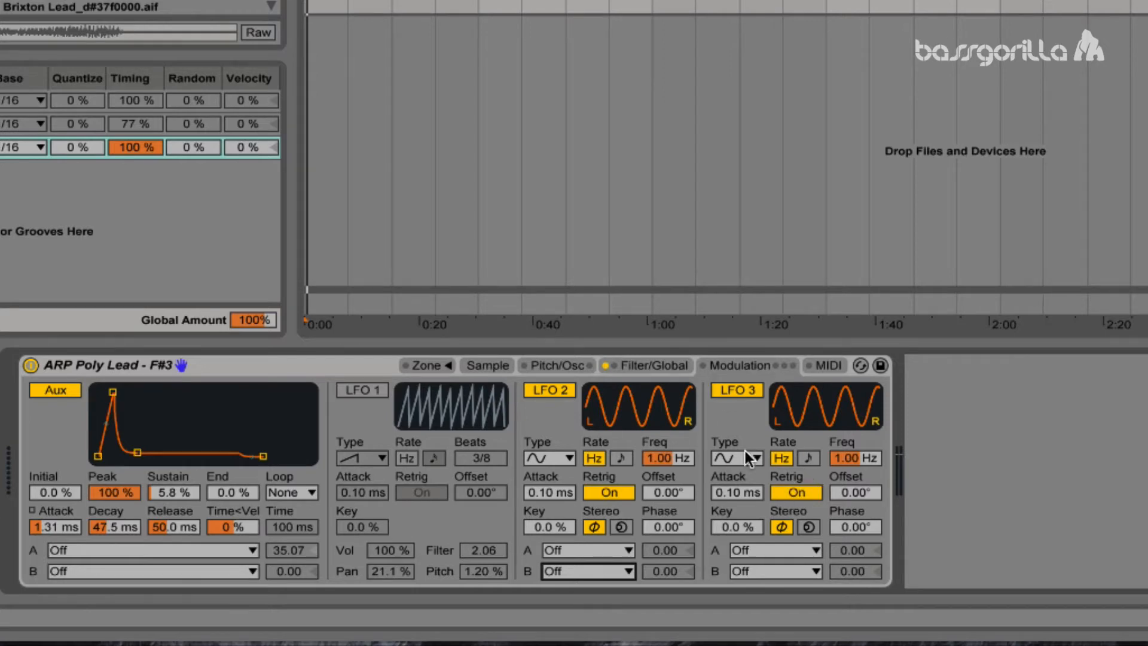
In the MIDI settings, try Pitch as destination A for Key, settle on Filter Freq and set its amount to 100
left_click(826, 366)
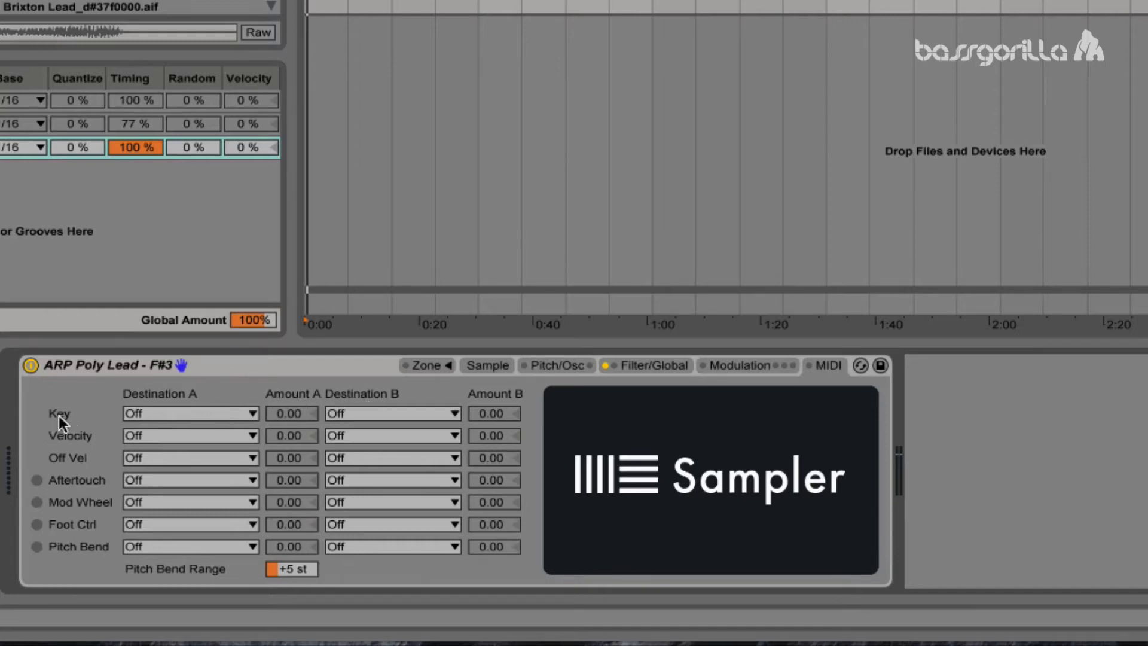
left_click(156, 414)
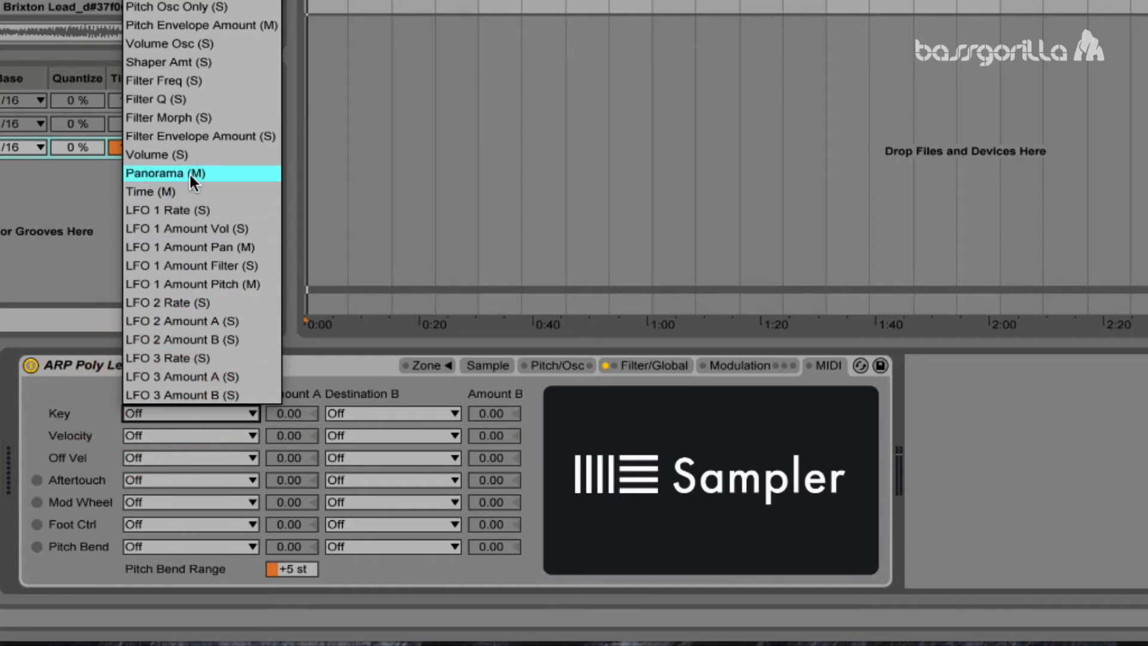
left_click(199, 12)
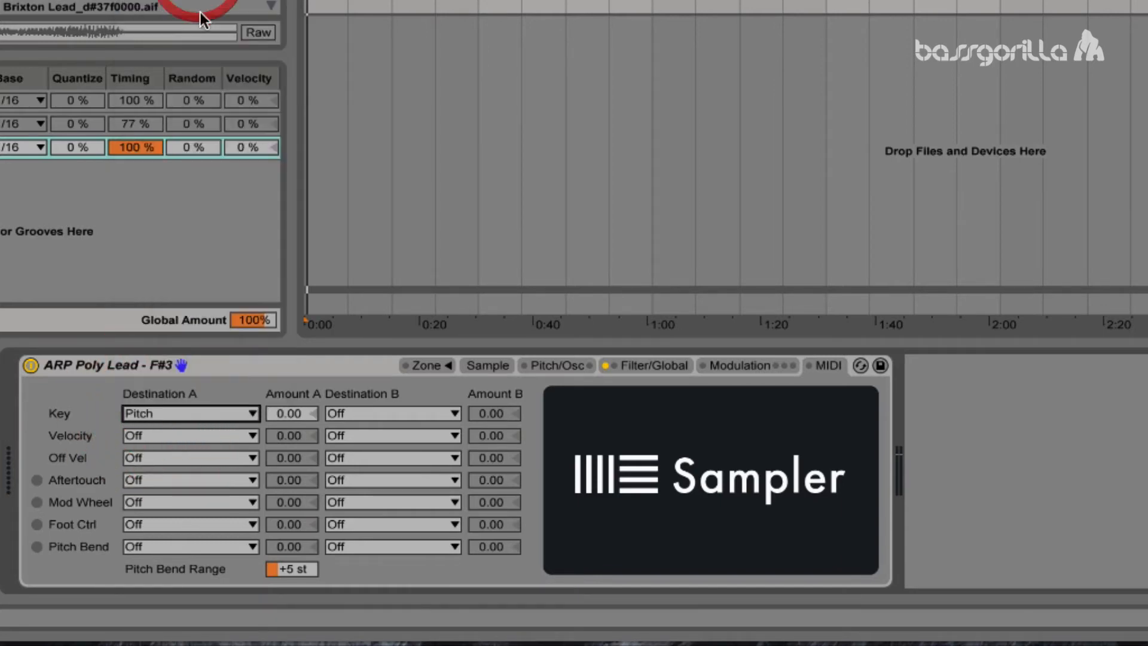
left_click(167, 412)
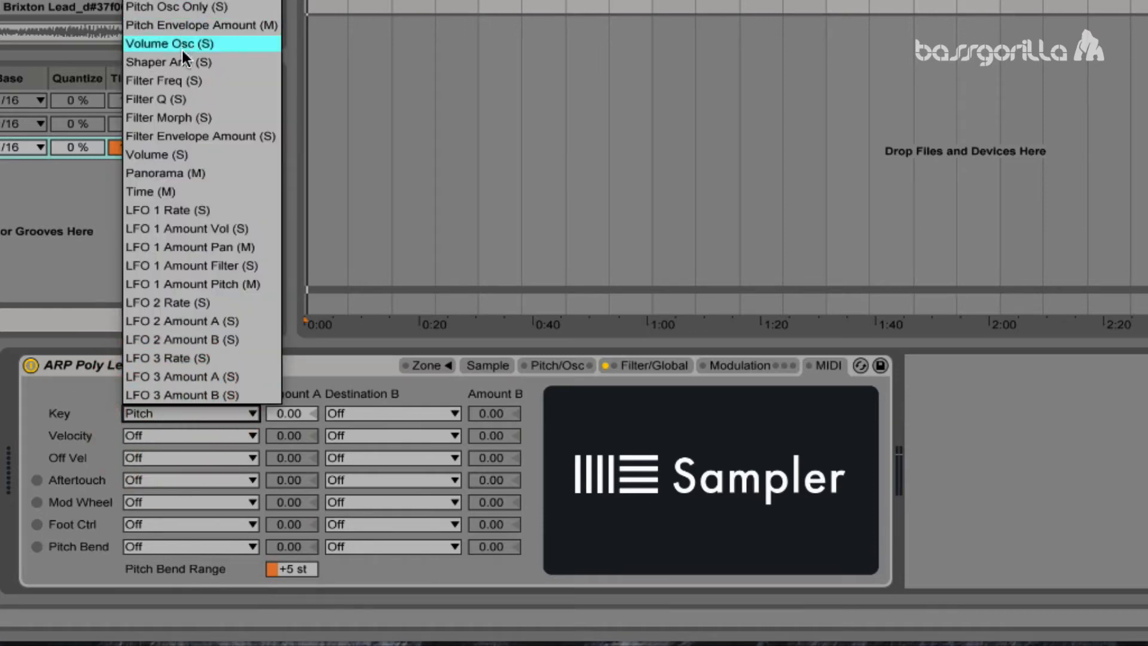
left_click(178, 83)
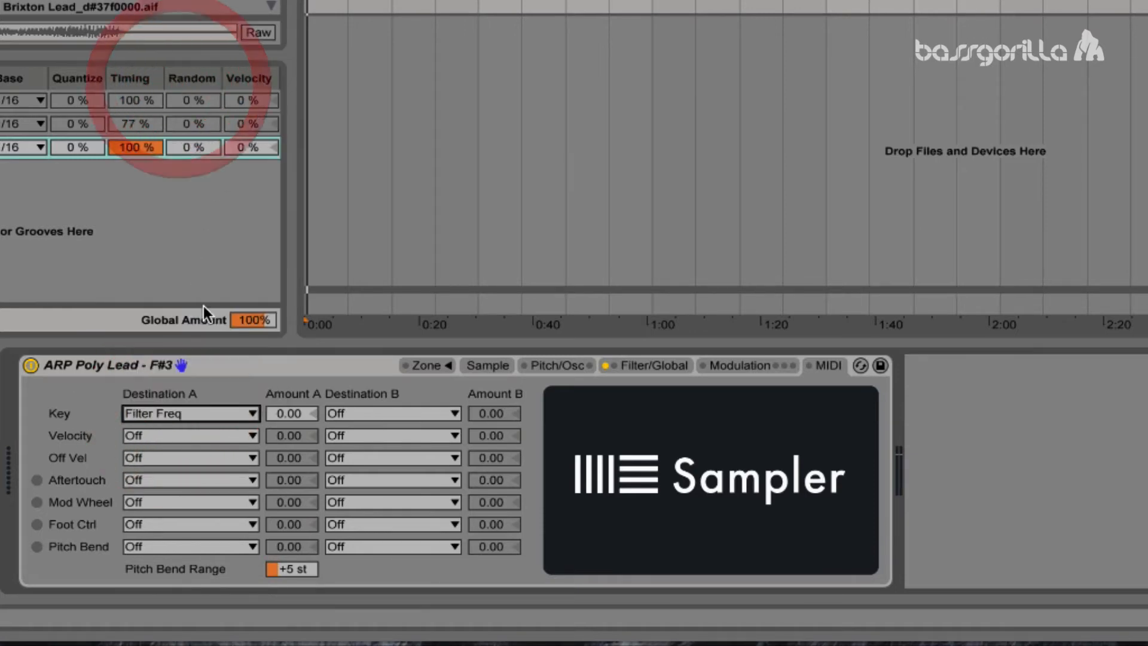
left_click_drag(289, 414, 289, 368)
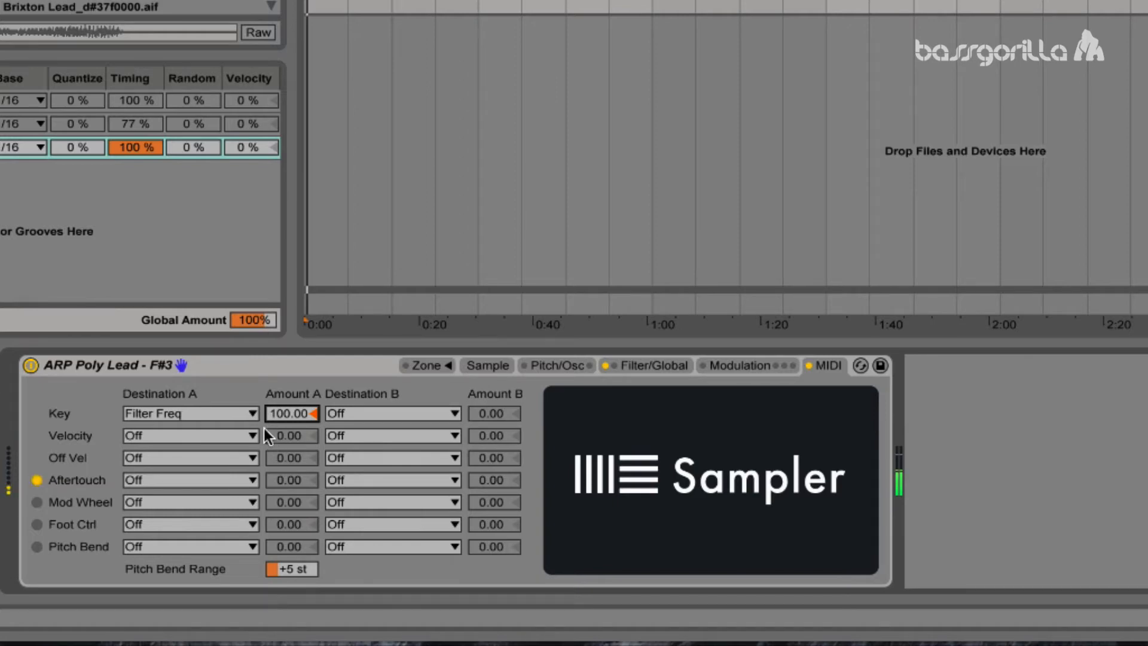
Switch on the Sampler's filter and disable its filter envelope
left_click(643, 365)
left_click(53, 389)
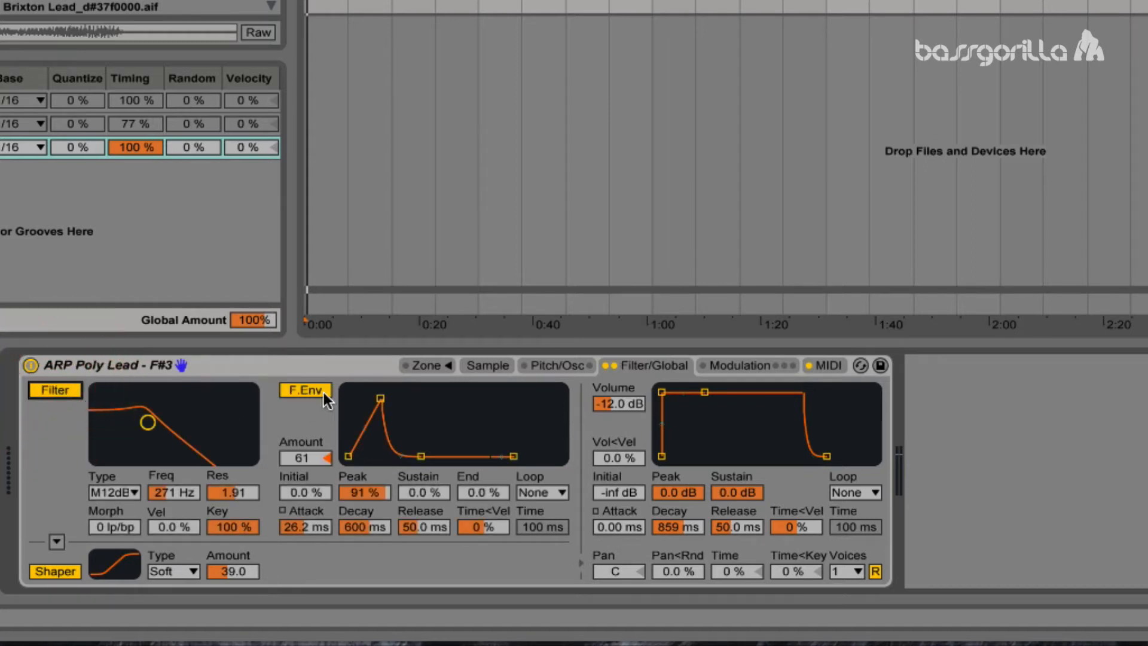
left_click(303, 390)
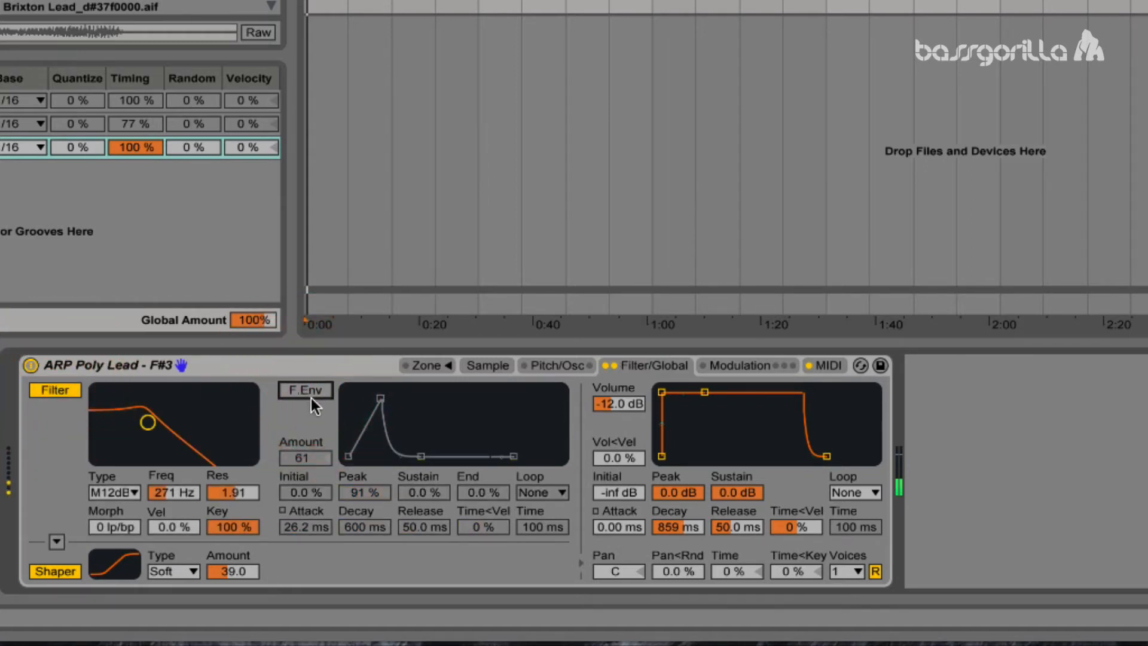
Readjust the Key modulation amount A to 100 and raise the filter cutoff frequency to 507 Hz
left_click(815, 366)
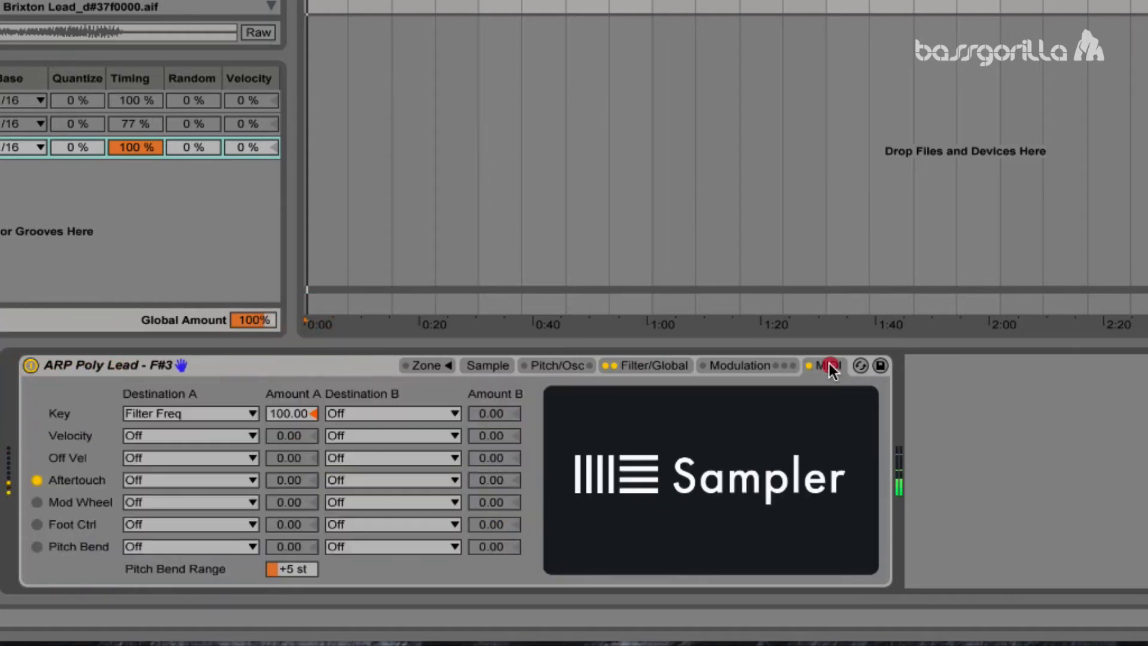
left_click_drag(289, 413, 289, 407)
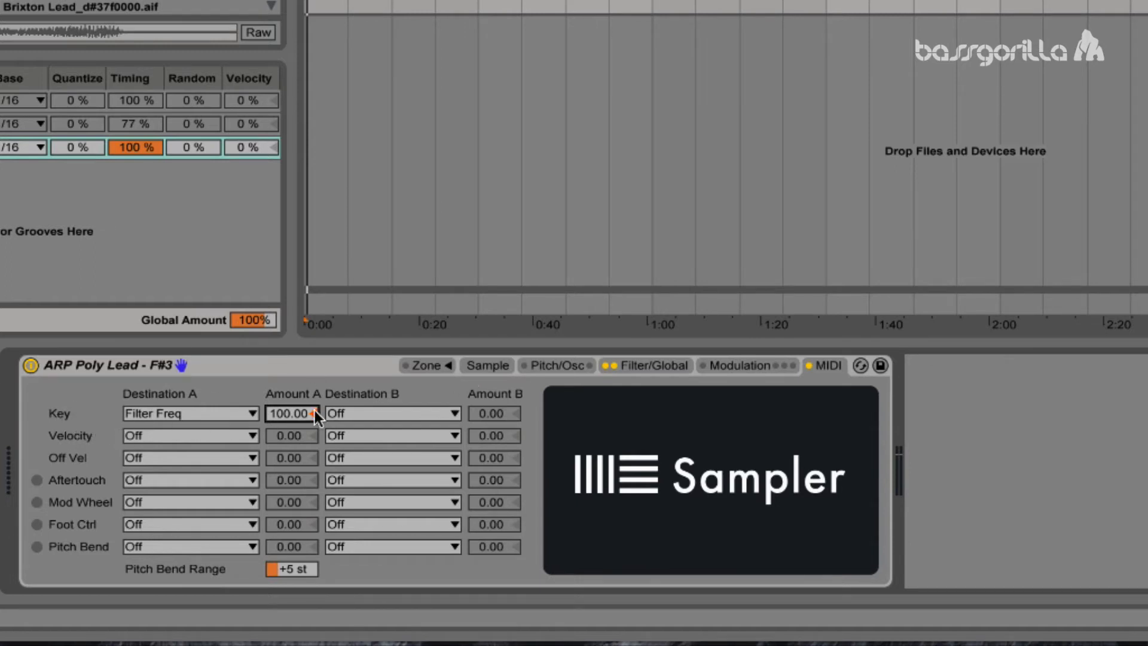
left_click(620, 368)
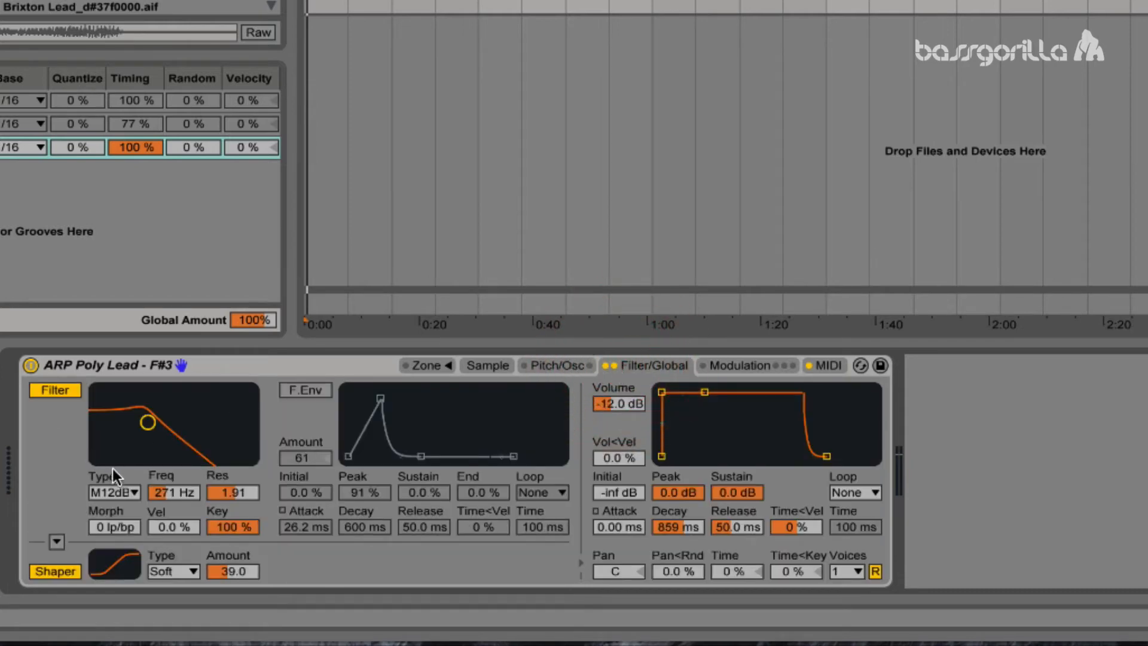
left_click_drag(154, 428, 158, 428)
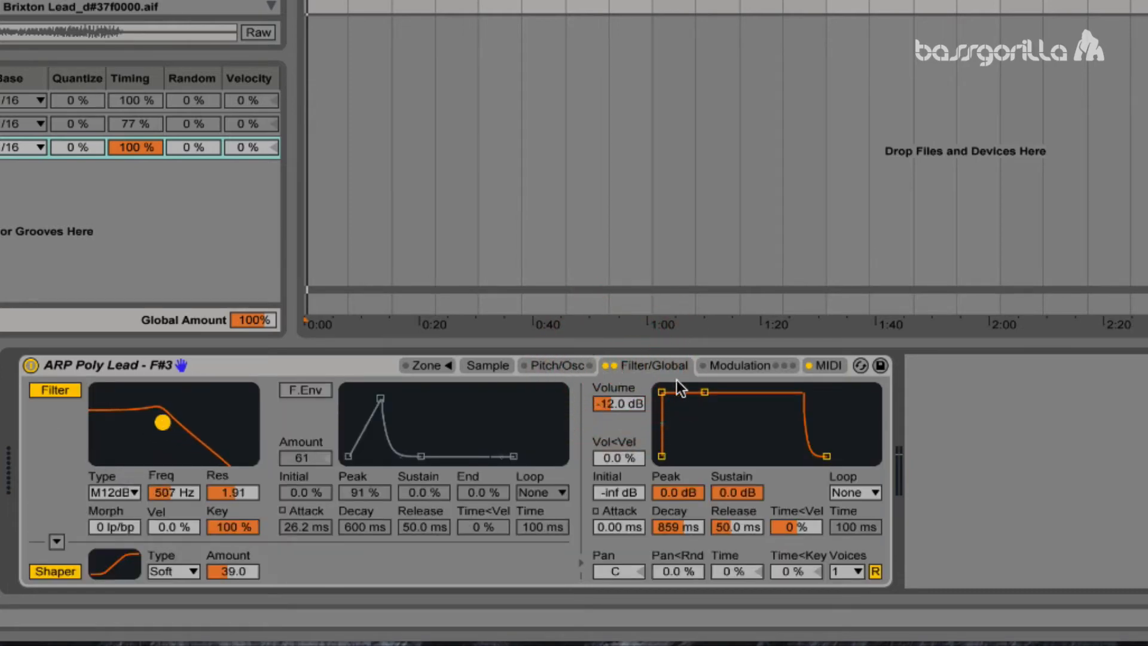
Reset the Key modulation amount A to 0 in the MIDI settings
left_click(841, 365)
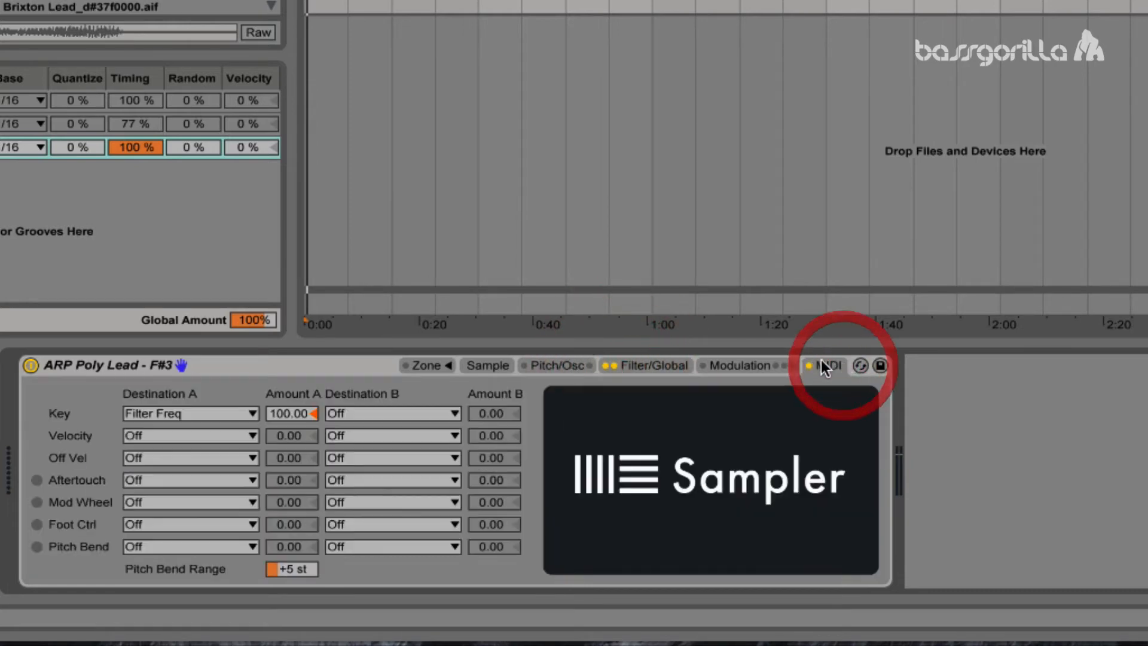
left_click(271, 413)
key("Delete")
Look through the destination A options for the Velocity and Off Vel MIDI sources
left_click(175, 436)
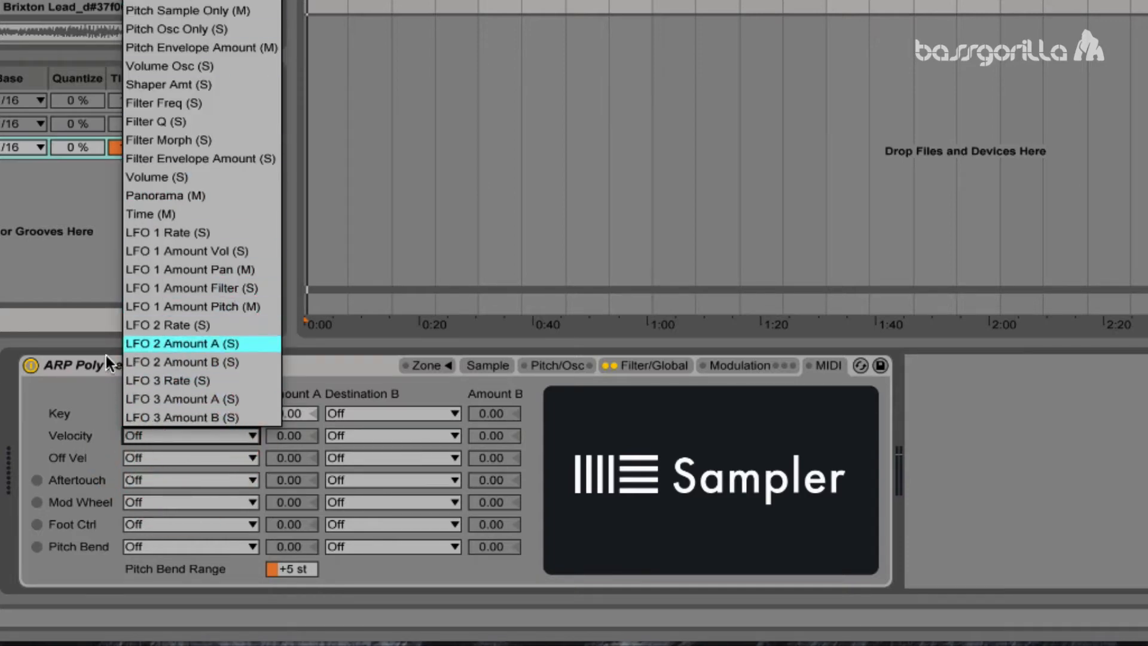
left_click(59, 405)
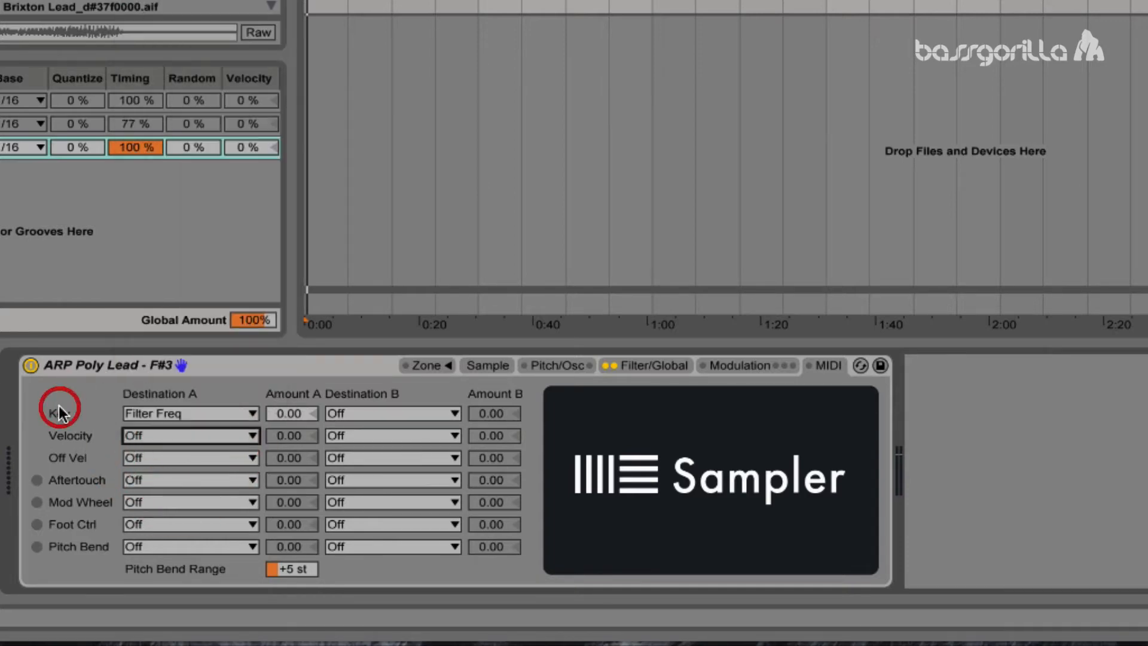
left_click(144, 457)
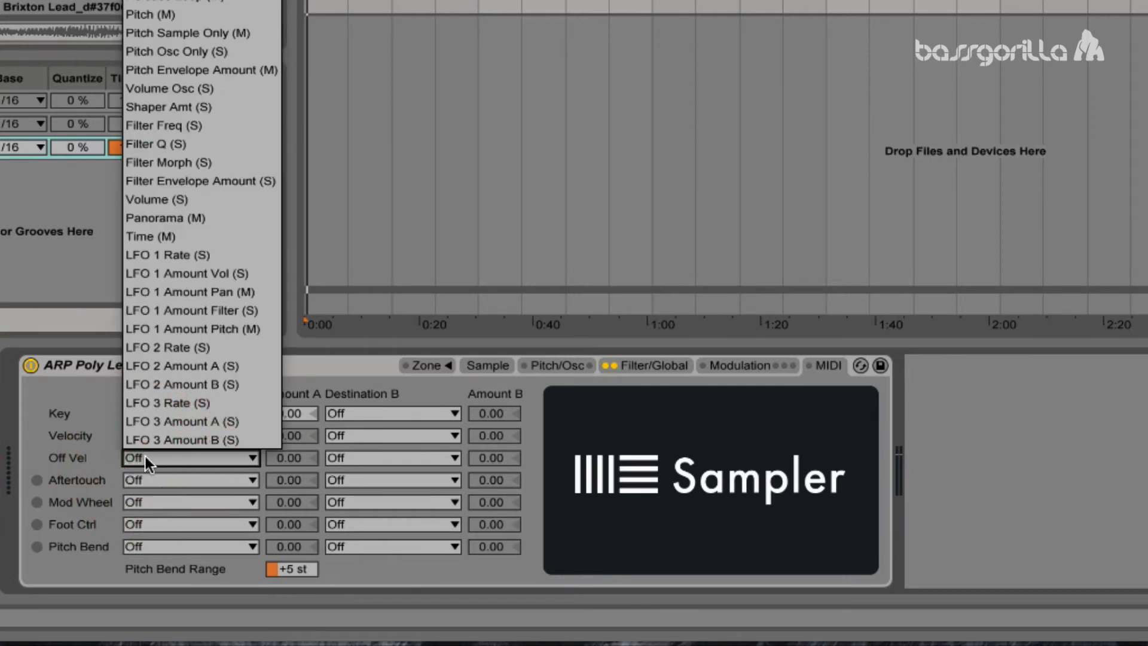
left_click(80, 440)
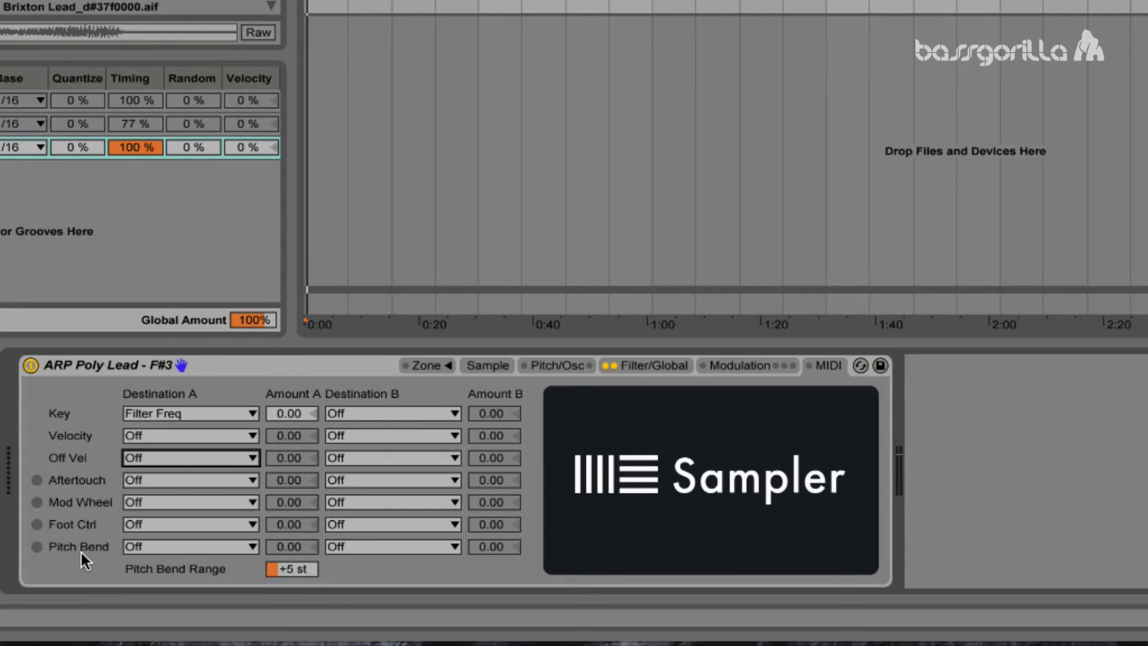
Assign Sample Offset as destination A for both Off Vel and Key, and set the Key amount to 57.46
left_click(181, 457)
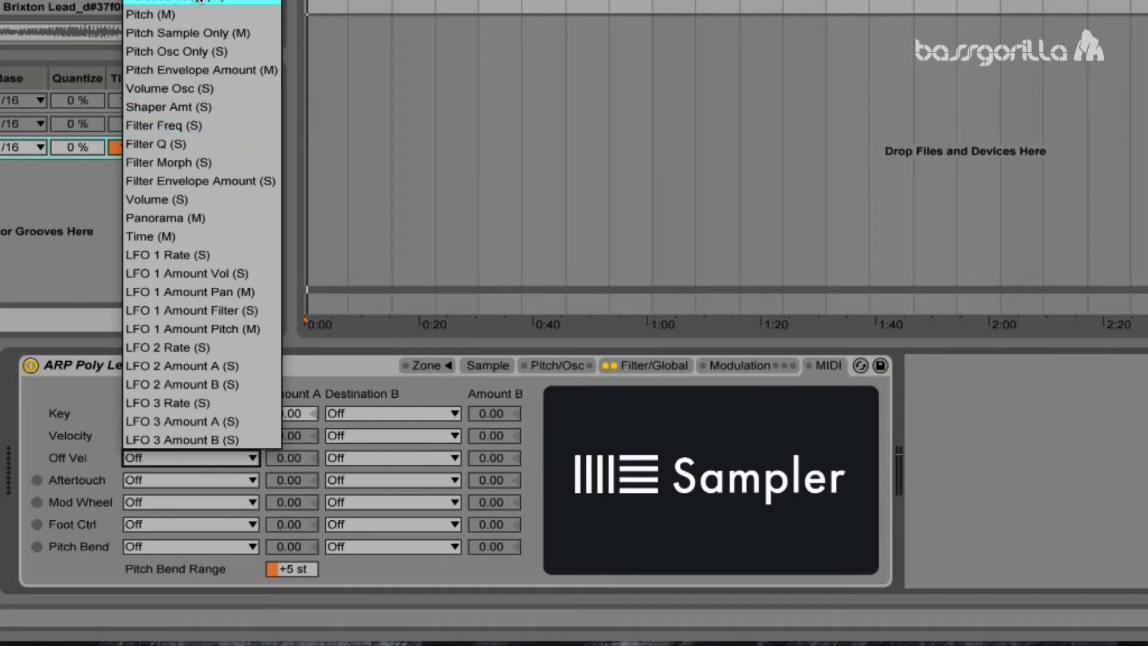
left_click(179, 3)
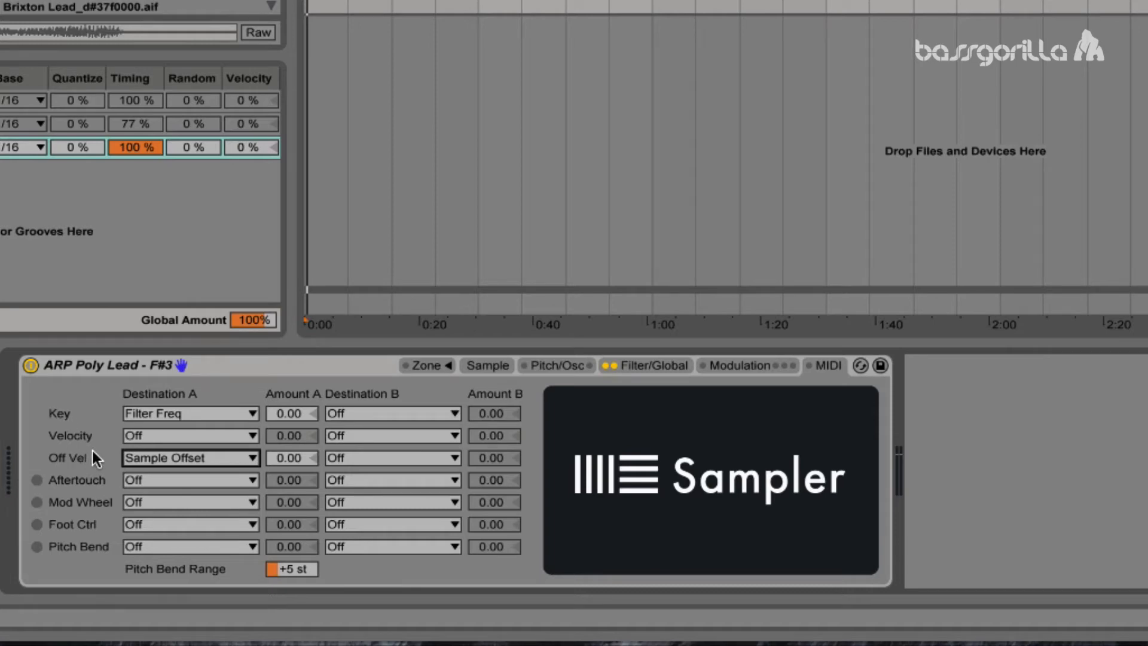
left_click(192, 414)
left_click(180, 3)
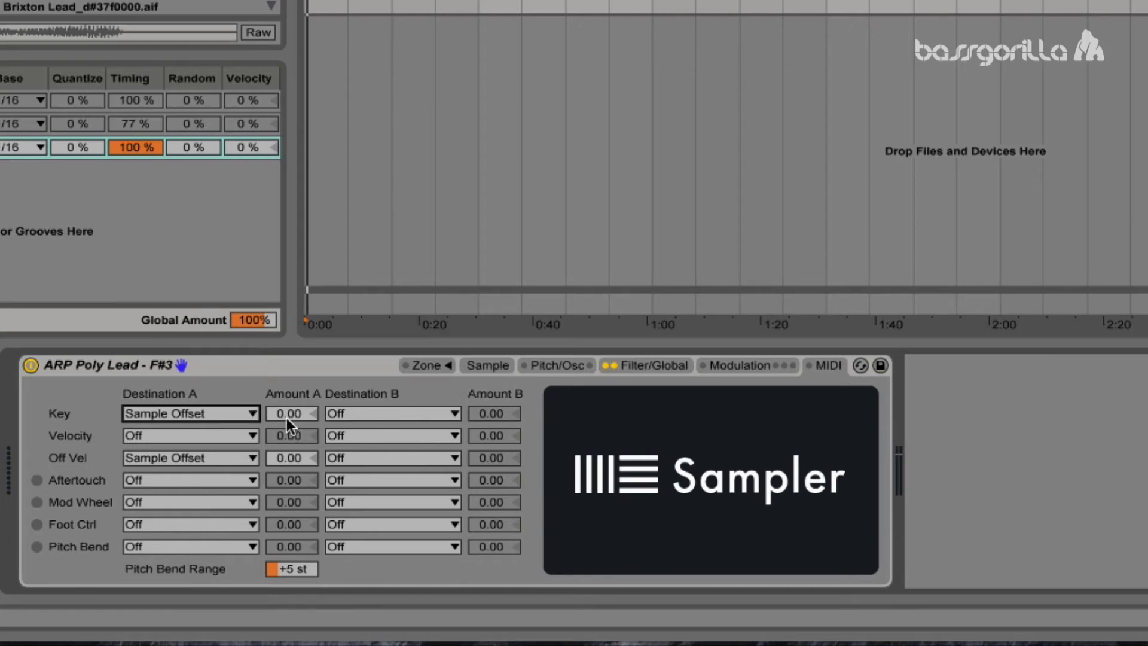
left_click_drag(286, 418, 286, 383)
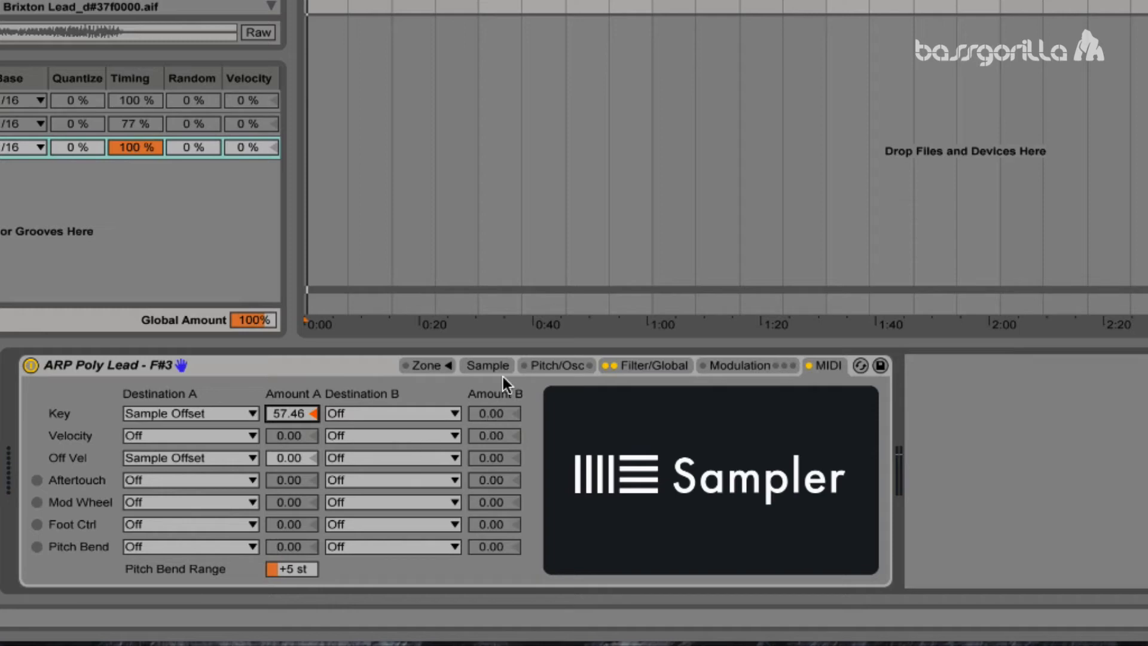
Examine where playback starts in the sample waveform with the Key sample offset applied, checking back against the MIDI routing
left_click(488, 361)
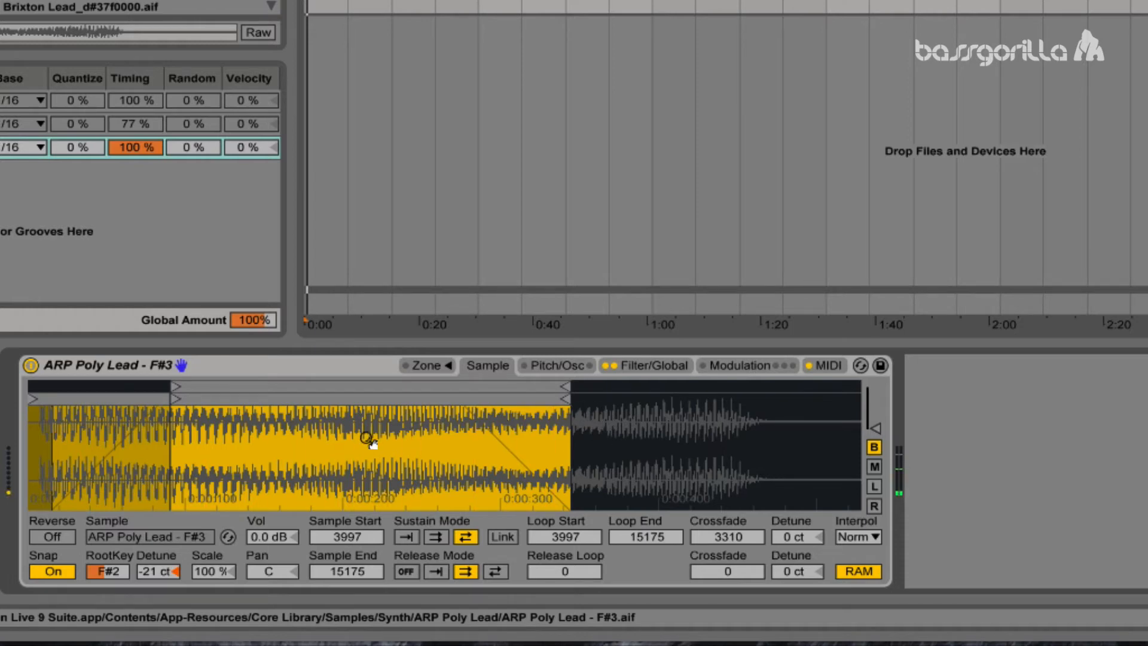
left_click(825, 366)
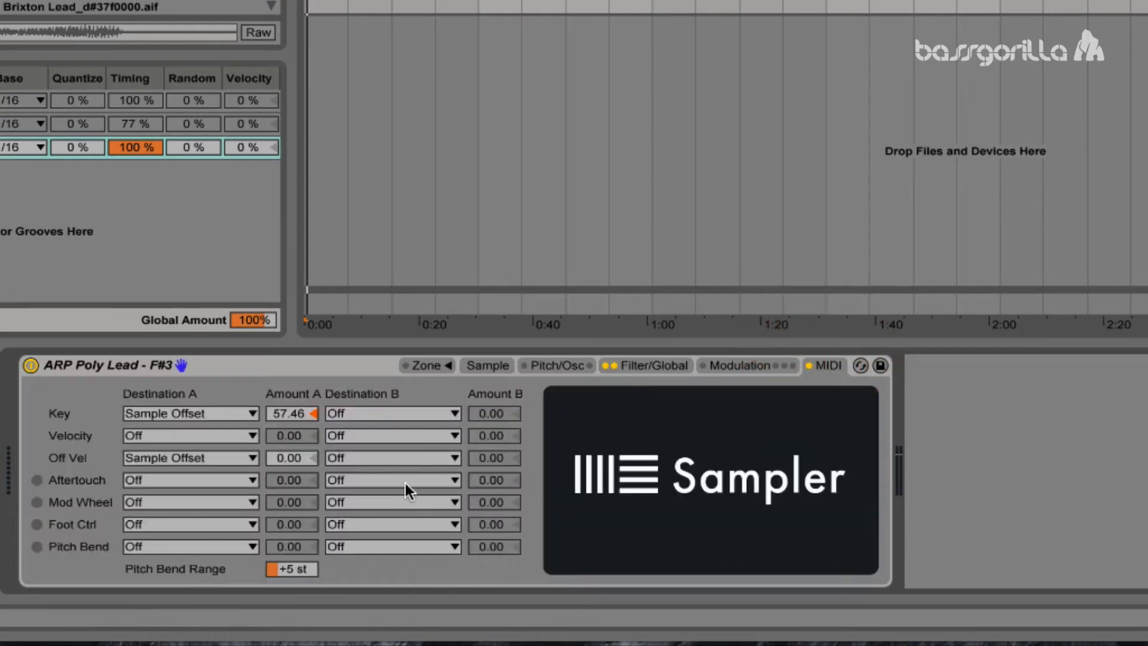
left_click(487, 366)
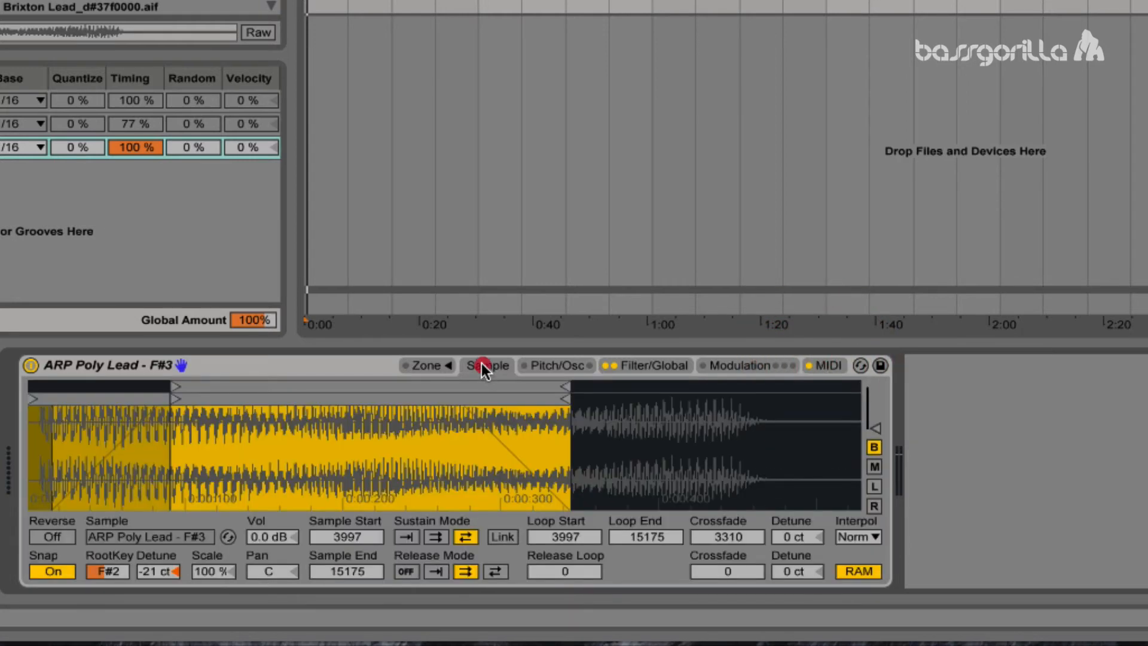
Open and enlarge Sampler's zone editor, and limit the ARP Poly Lead layer's key zone to keys up to about F#2 with faded edges
left_click(447, 366)
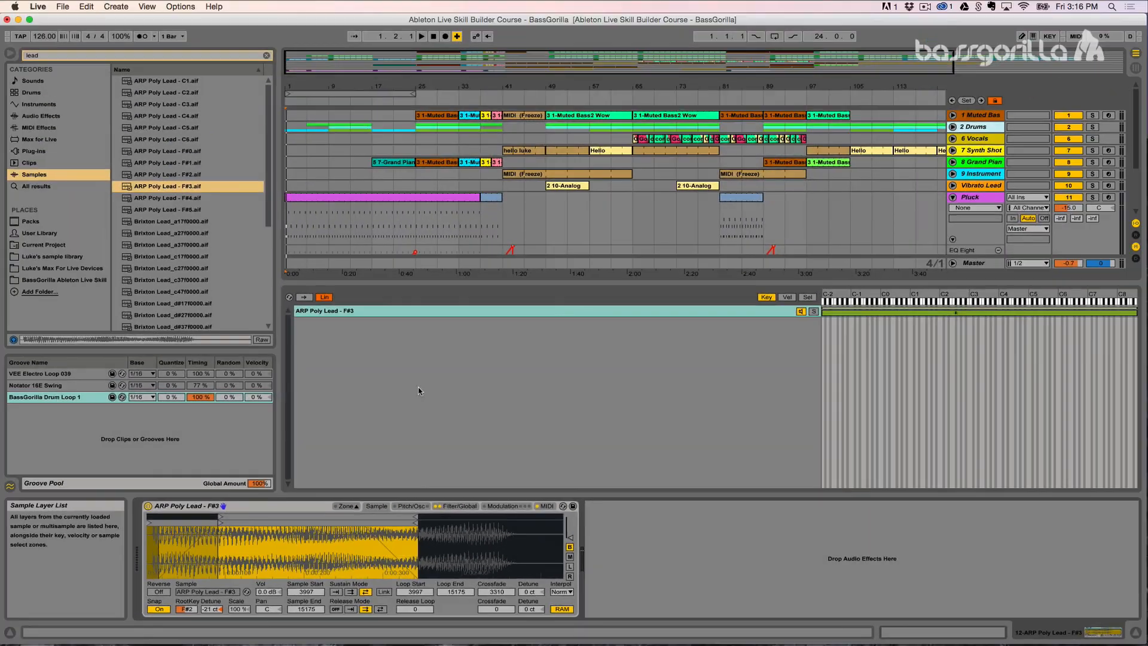
left_click(568, 132)
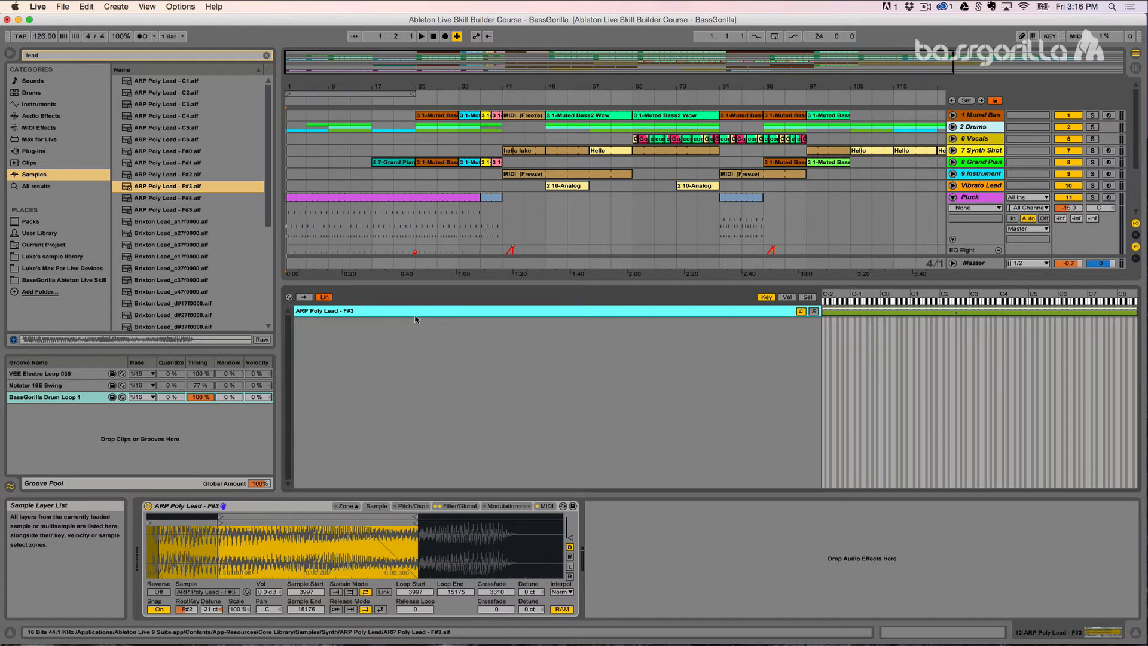
left_click(379, 311)
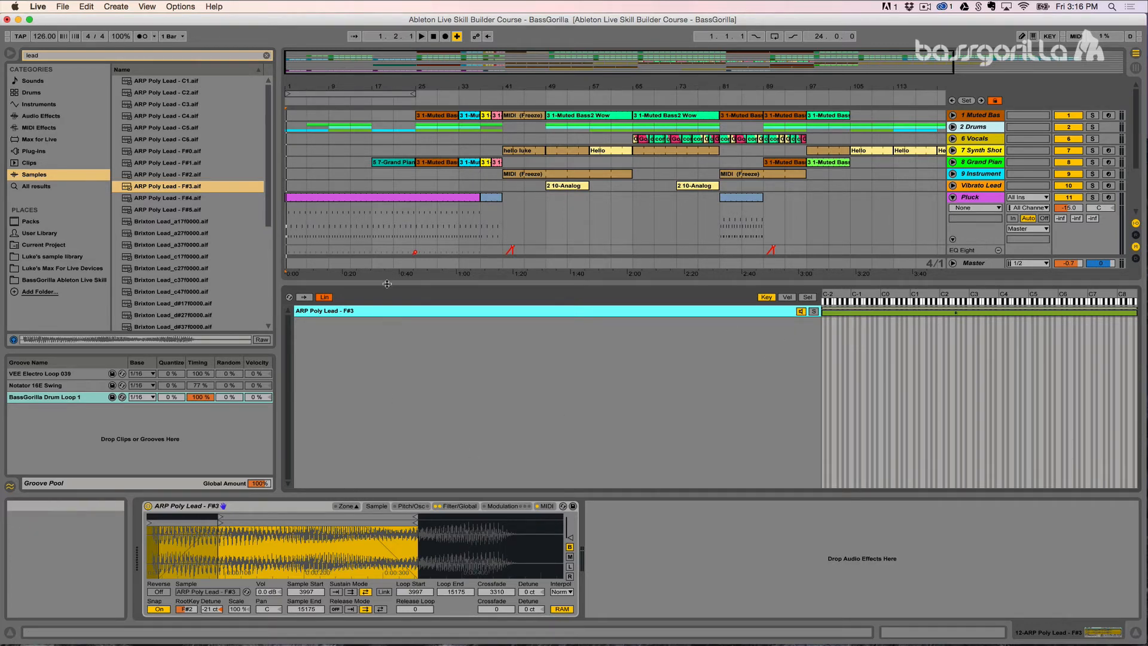
left_click_drag(387, 284, 386, 250)
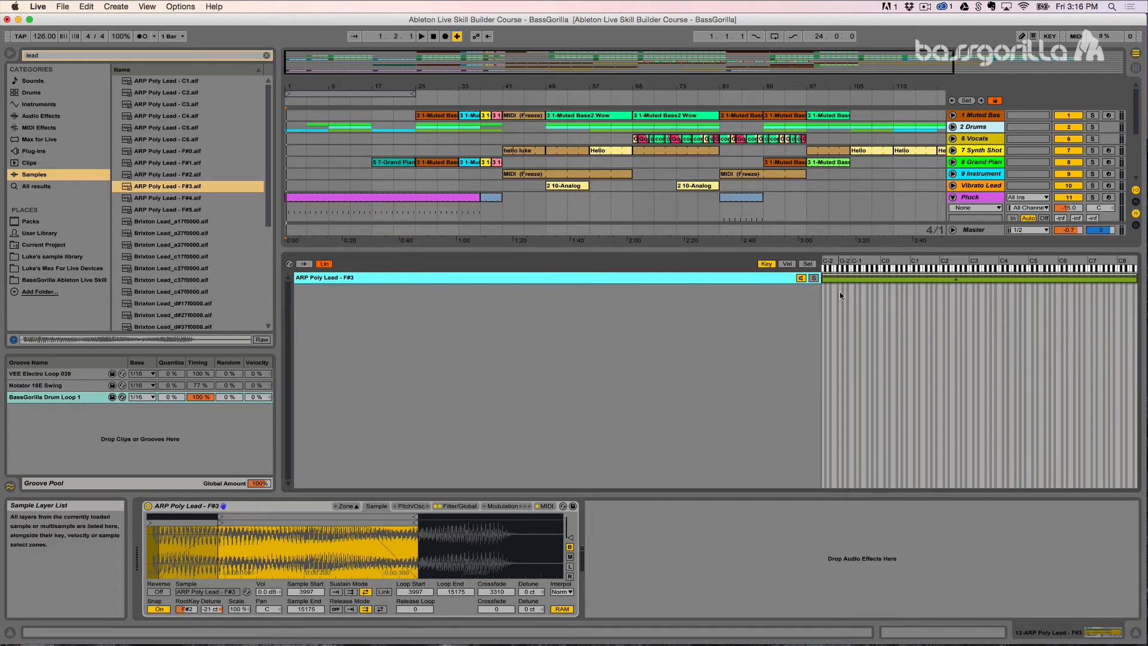
left_click_drag(1135, 279, 831, 276)
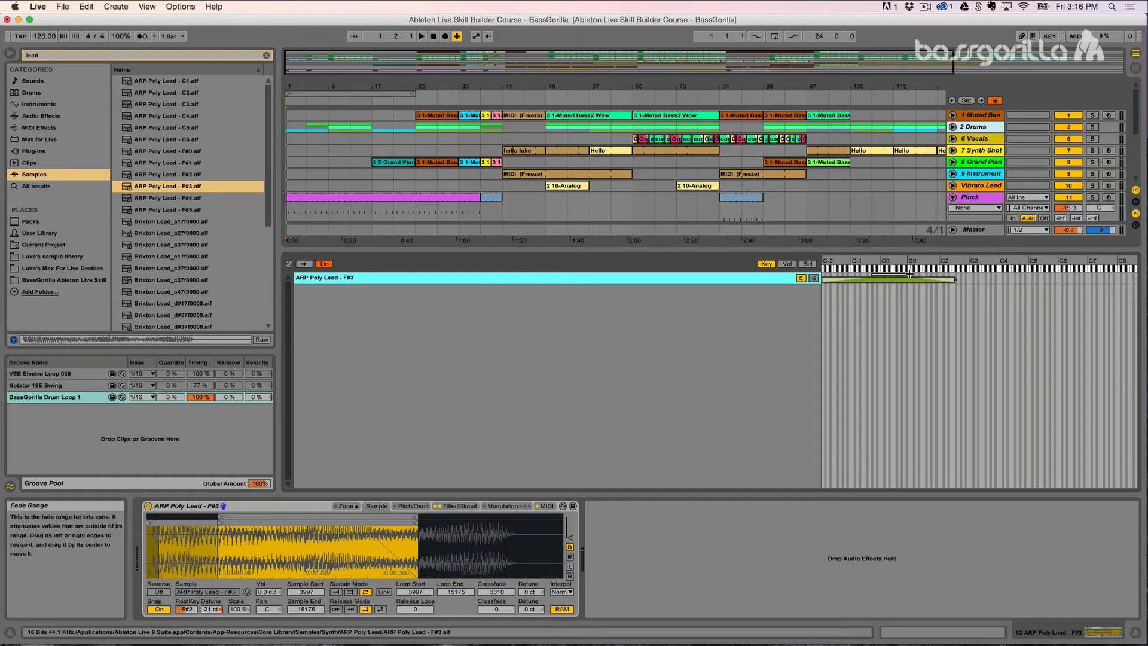
mouse_move(913, 275)
left_mouse_down()
mouse_move(875, 274)
mouse_move(919, 273)
mouse_move(900, 274)
left_mouse_up()
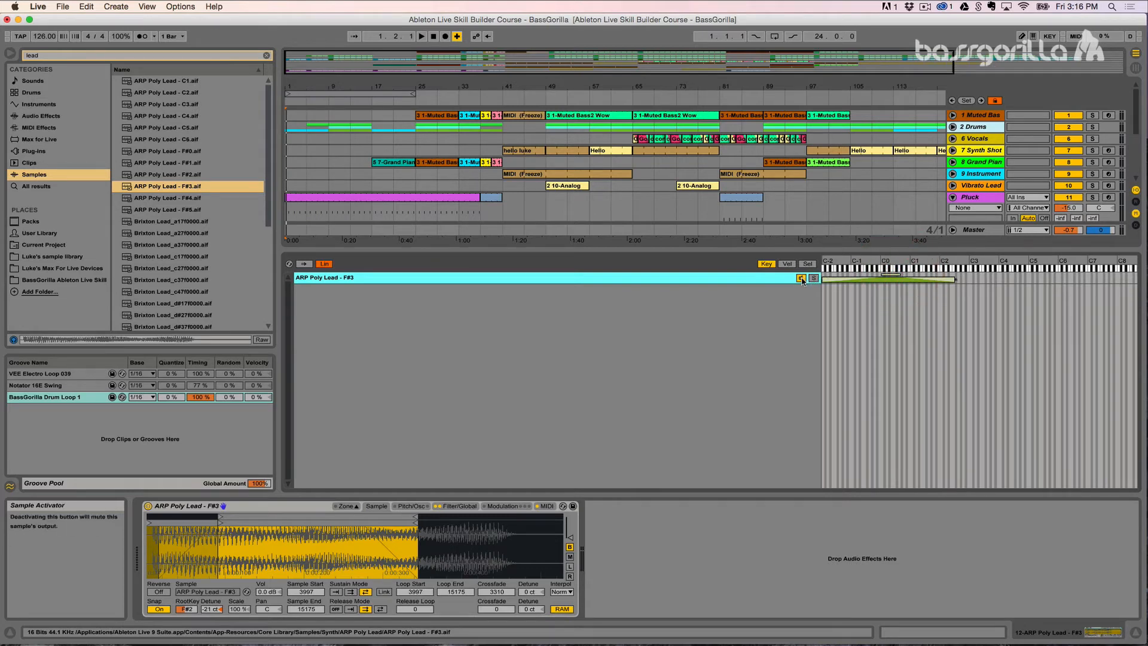
Toggle the ARP Poly Lead layer's activator off and back on, and its solo on and back off
left_click(801, 278)
left_click(801, 278)
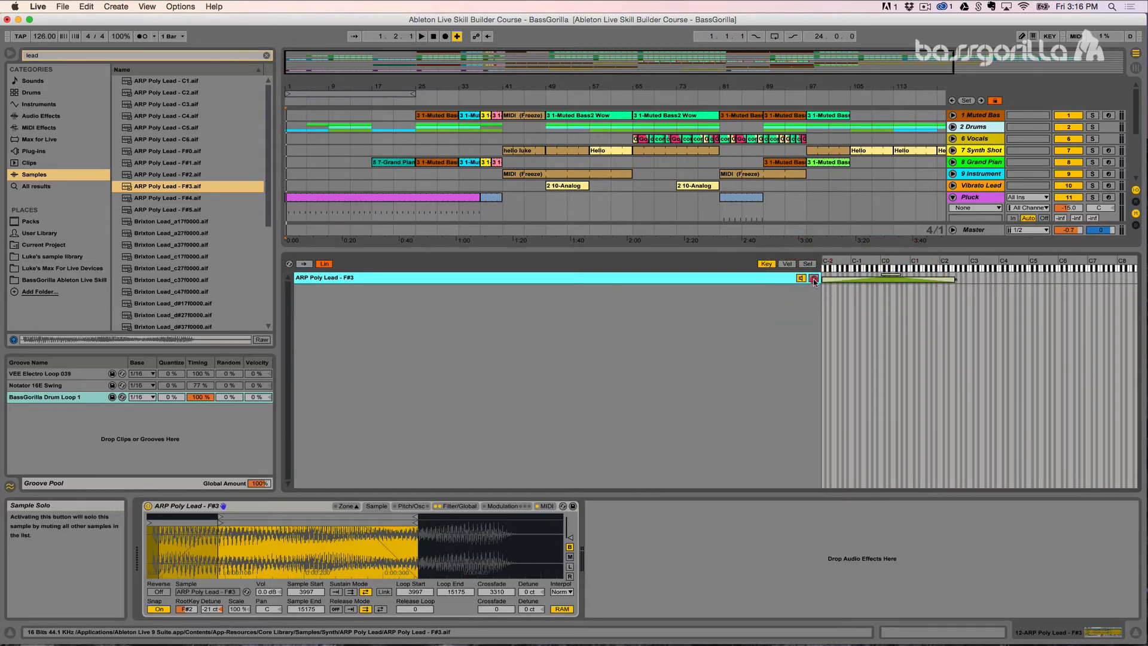
left_click(813, 279)
left_click(813, 279)
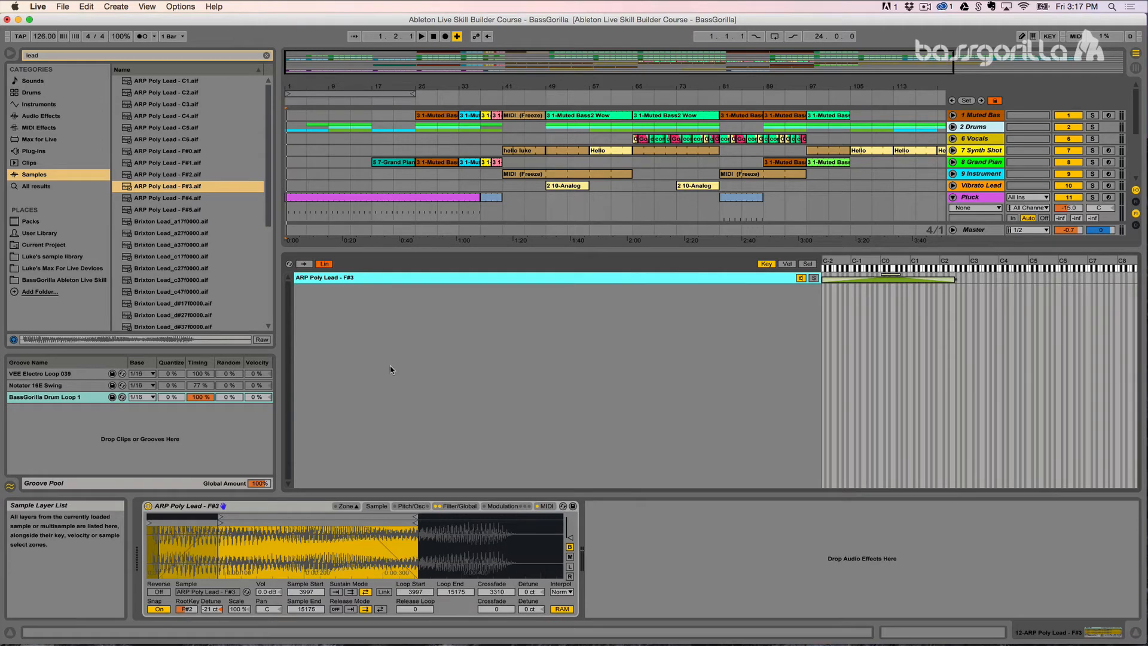
Add Brixton Lead_a37f0000.aif as a sample layer and set its key zone to about A0–D5 with faded edges, overlapping the ARP Poly Lead zone
left_click(622, 544)
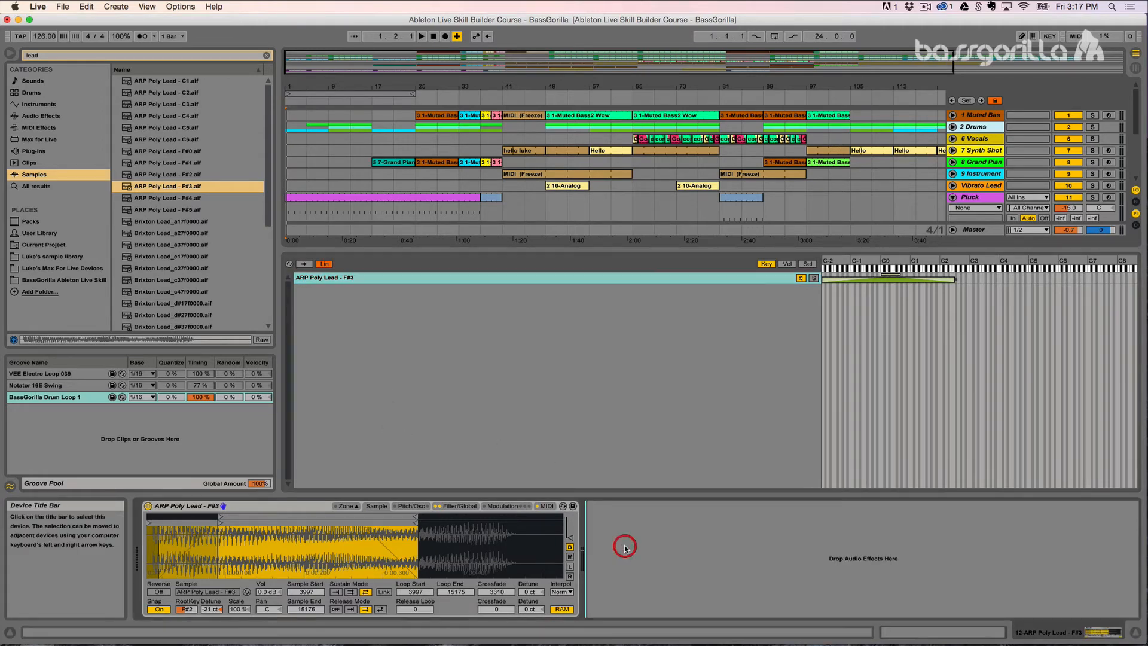
left_click(143, 244)
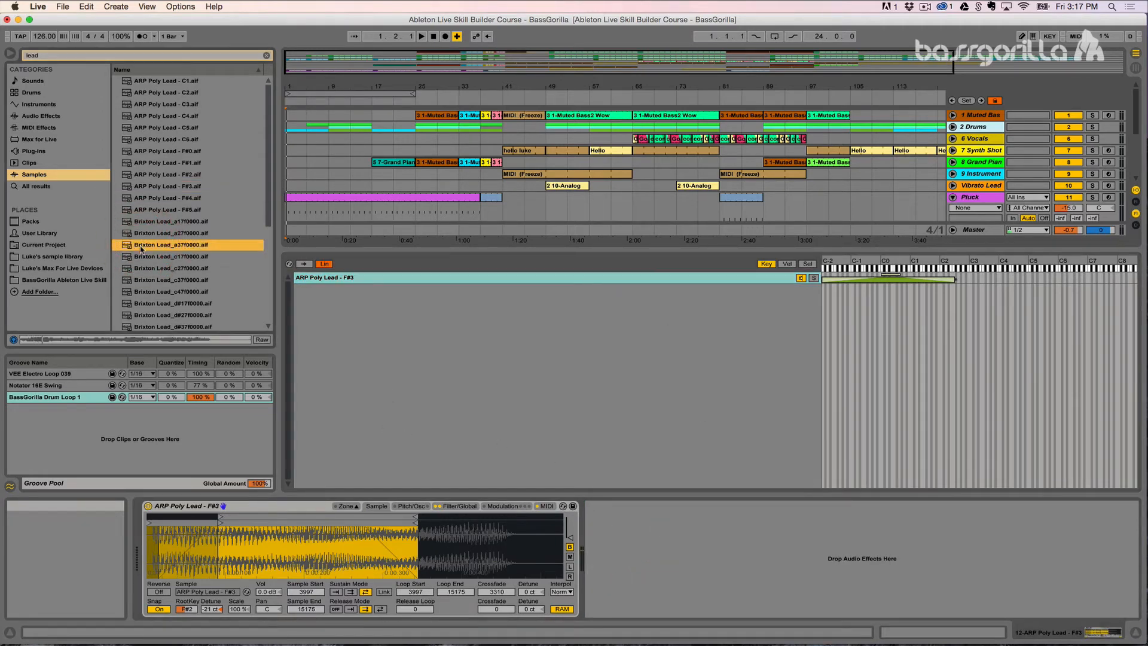
left_click_drag(129, 245, 346, 337)
left_click_drag(831, 291, 951, 286)
left_click_drag(1134, 291, 975, 282)
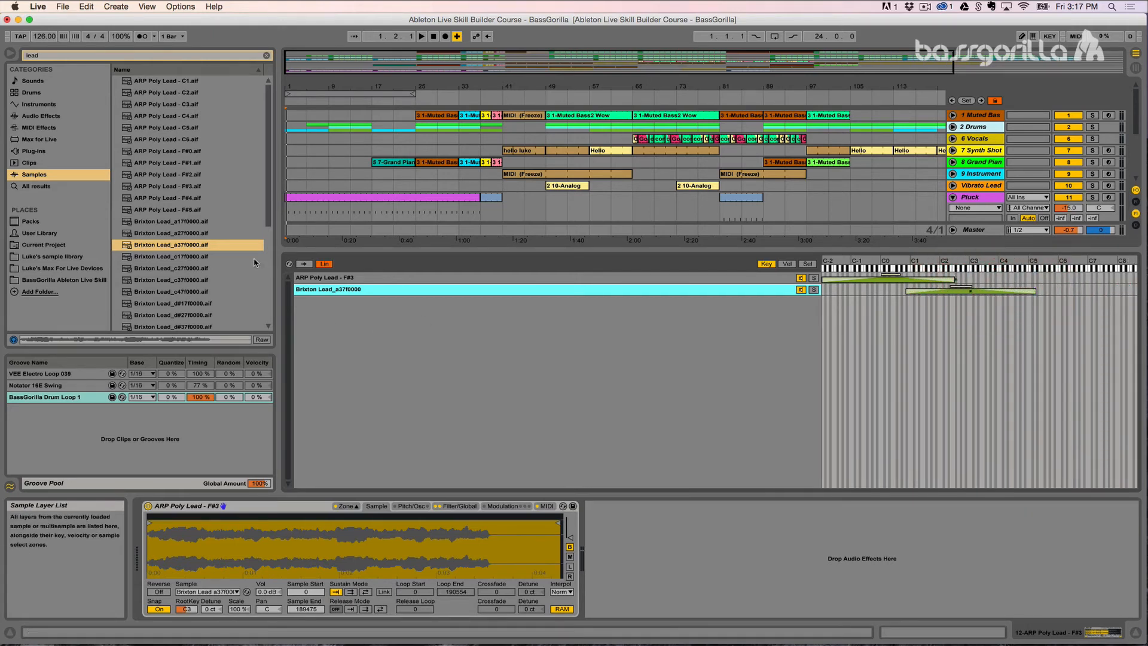
Add Tron Lead_c47f0000.aif as a third layer and set its key zone to start at about C3, with faded edges
scroll(179, 239, "down", 4)
left_click(136, 280)
left_click_drag(136, 280, 527, 323)
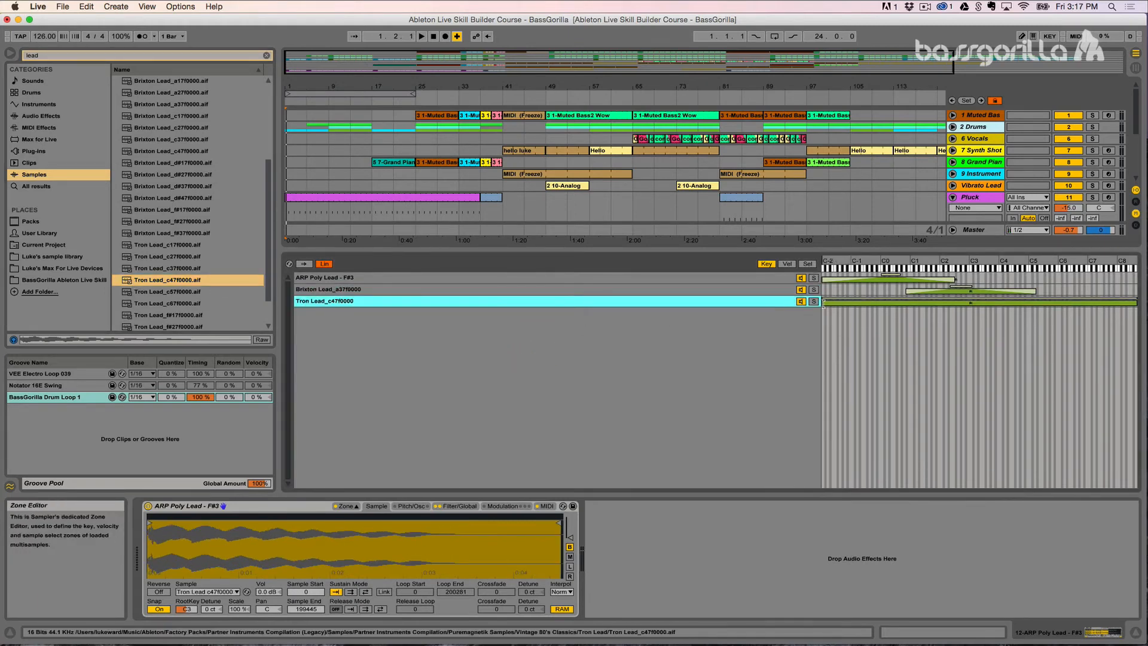
left_click_drag(825, 302, 1039, 297)
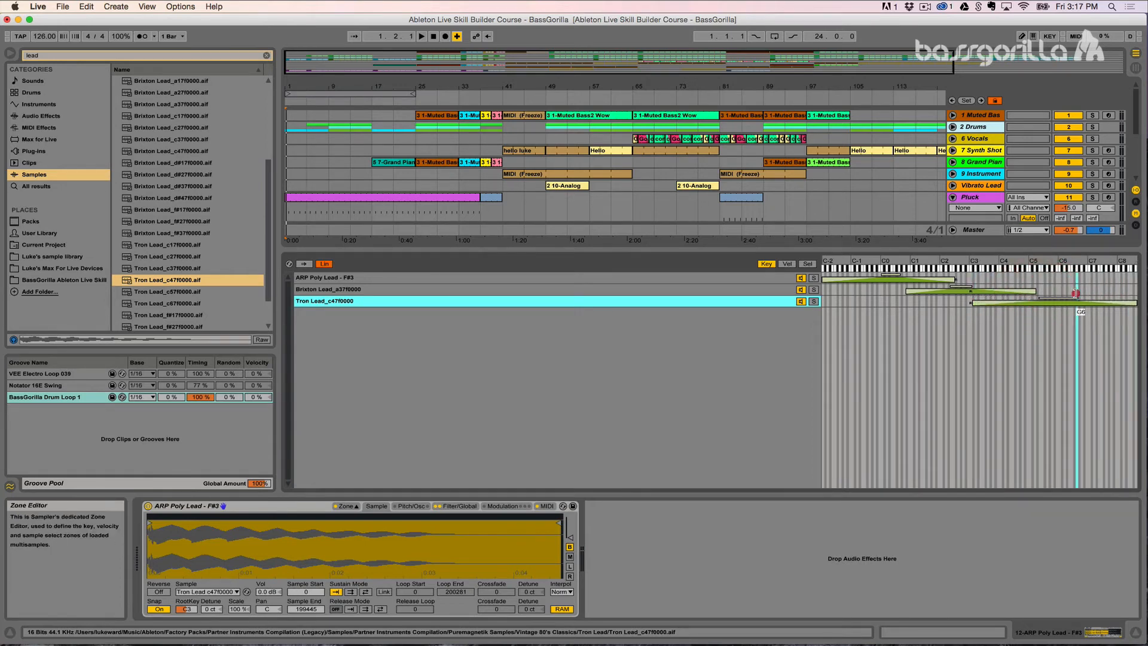
left_click(1067, 296)
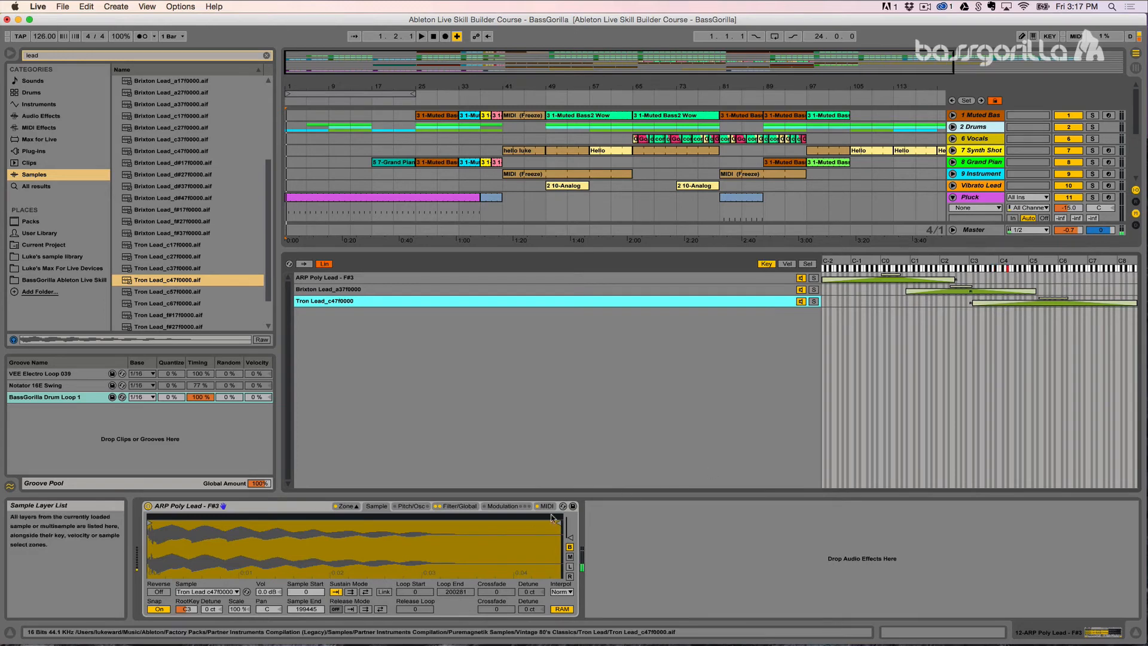
Show Sampler's filter and global settings and switch the filter off
left_click(449, 509)
left_click(450, 509)
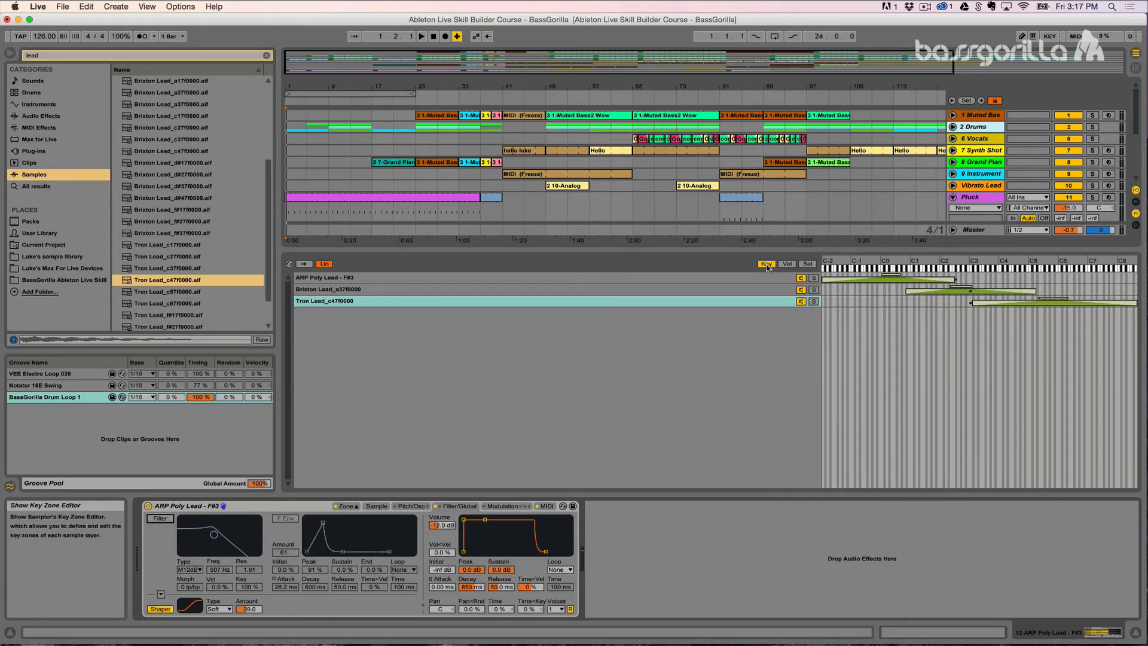
Limit the ARP Poly Lead layer's velocity zone to about 16–48 and fade both of its edges
left_click(787, 264)
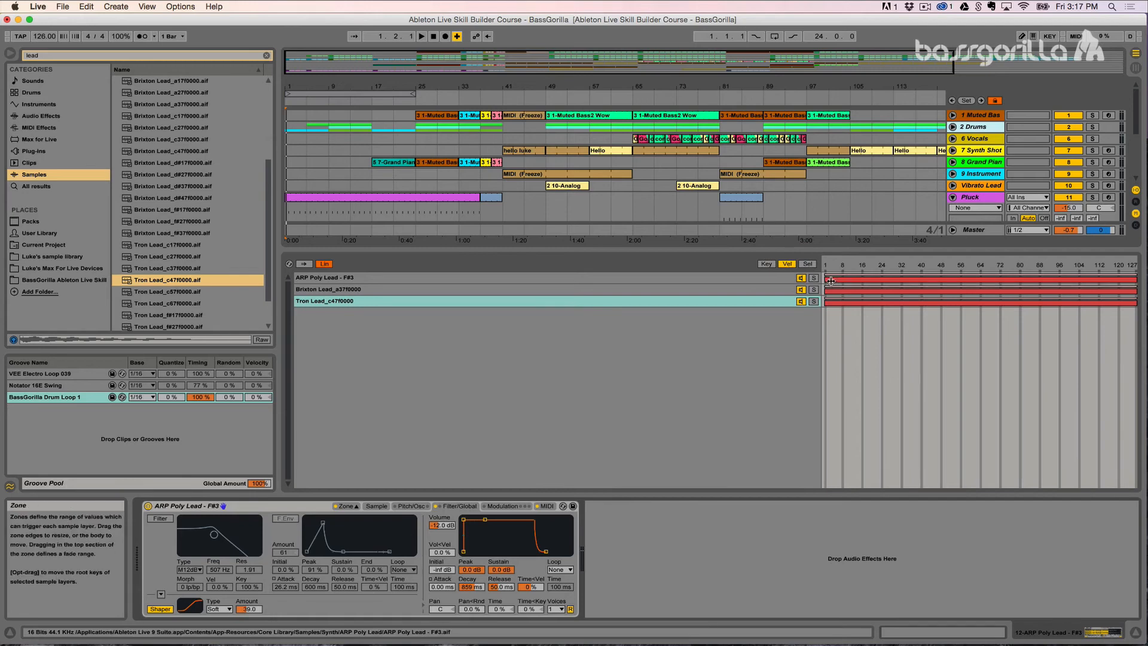
left_click_drag(828, 278, 860, 278)
left_click_drag(1136, 279, 945, 278)
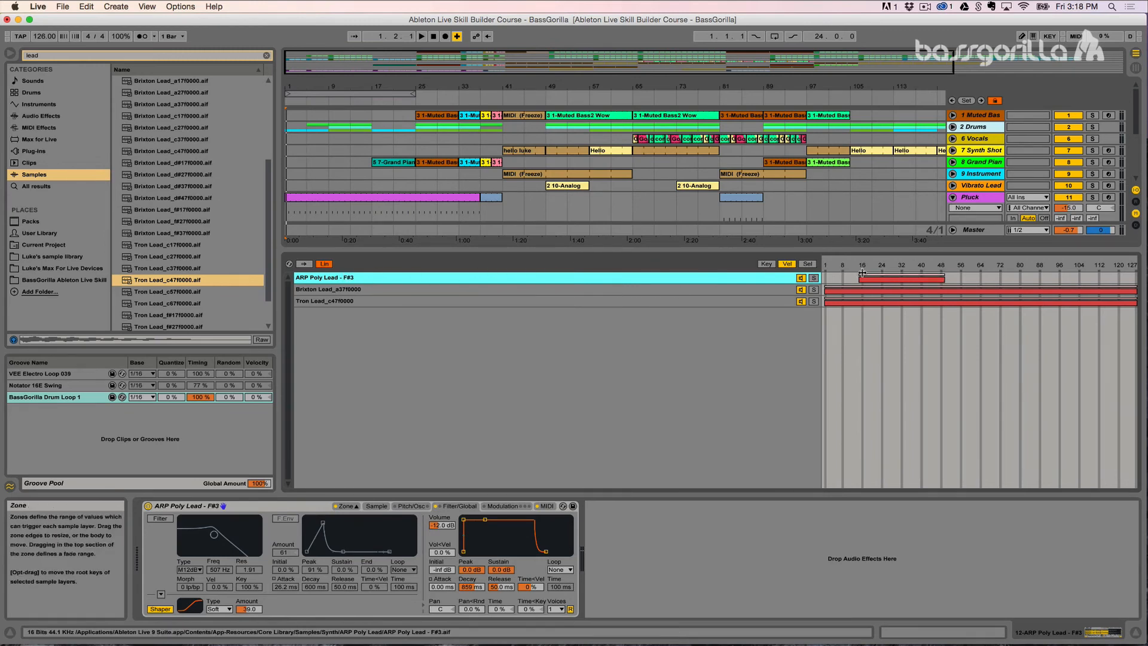
left_click_drag(861, 276, 910, 275)
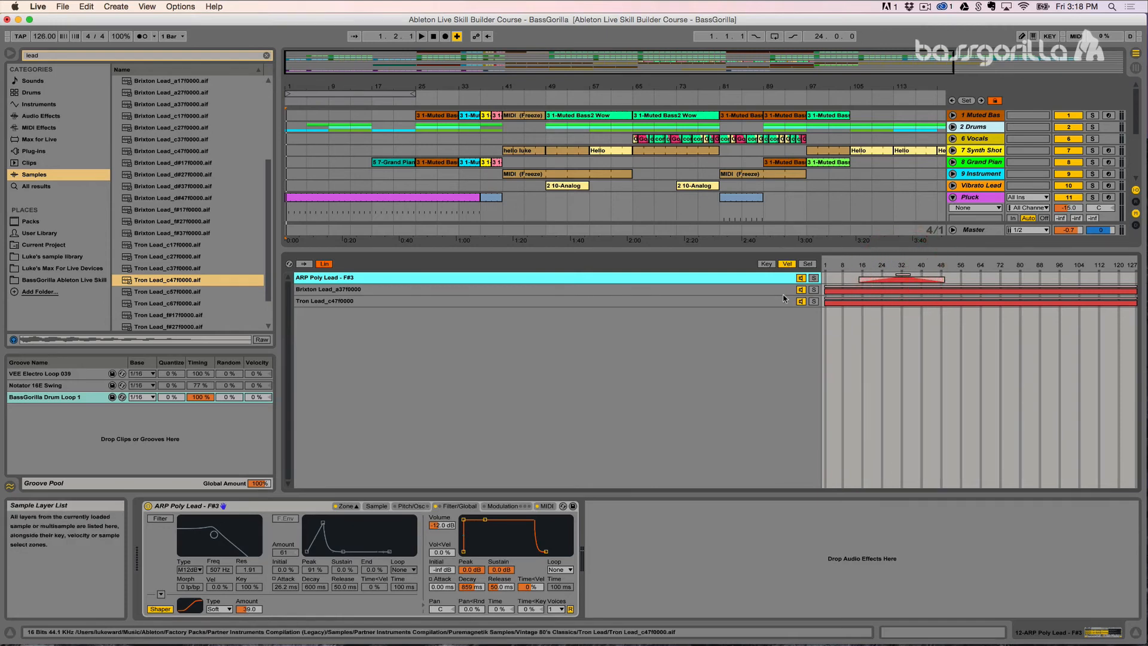
Distribute the three layers' sample select zones equally and move the sample selector to about 61
left_click(807, 264)
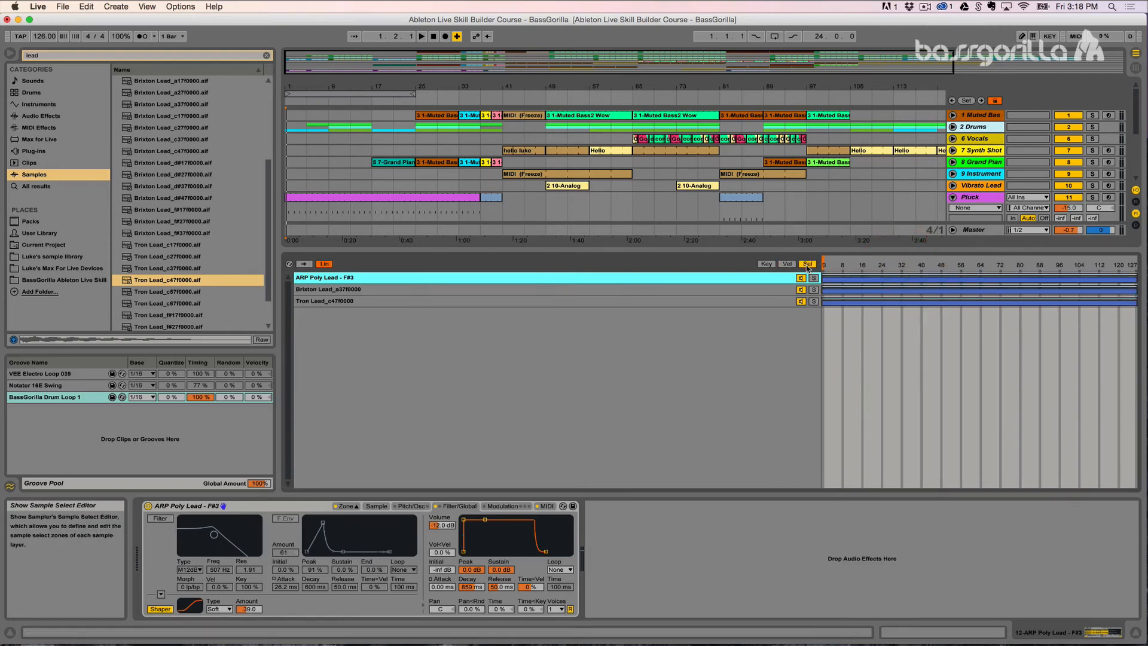
left_click(872, 290)
right_click(895, 292)
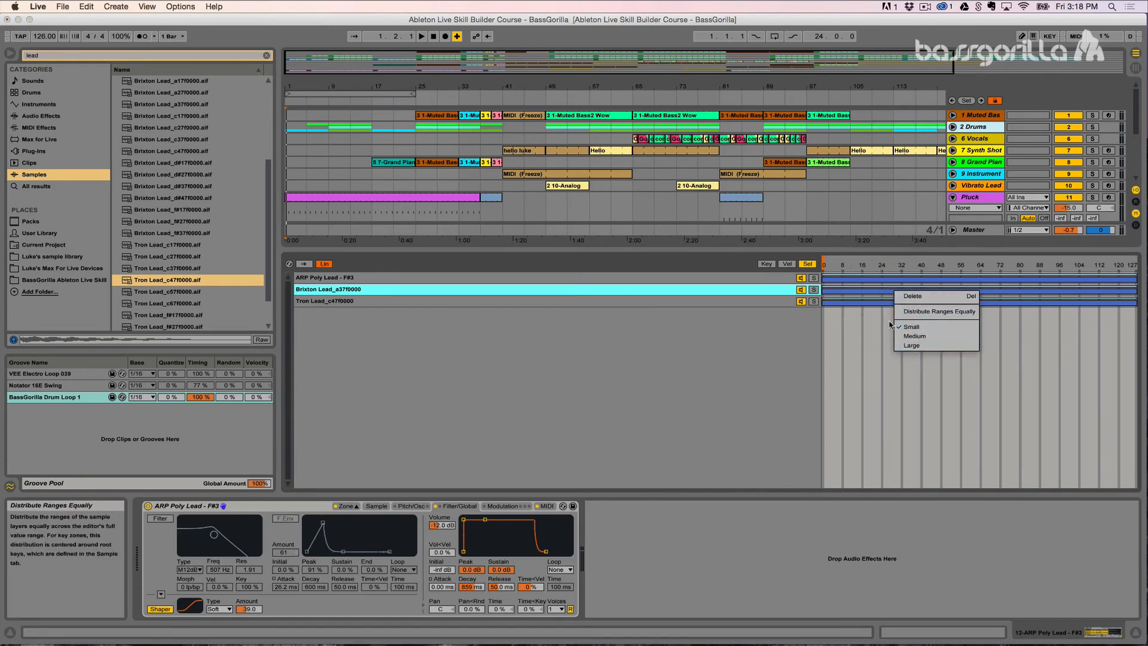
left_click(920, 313)
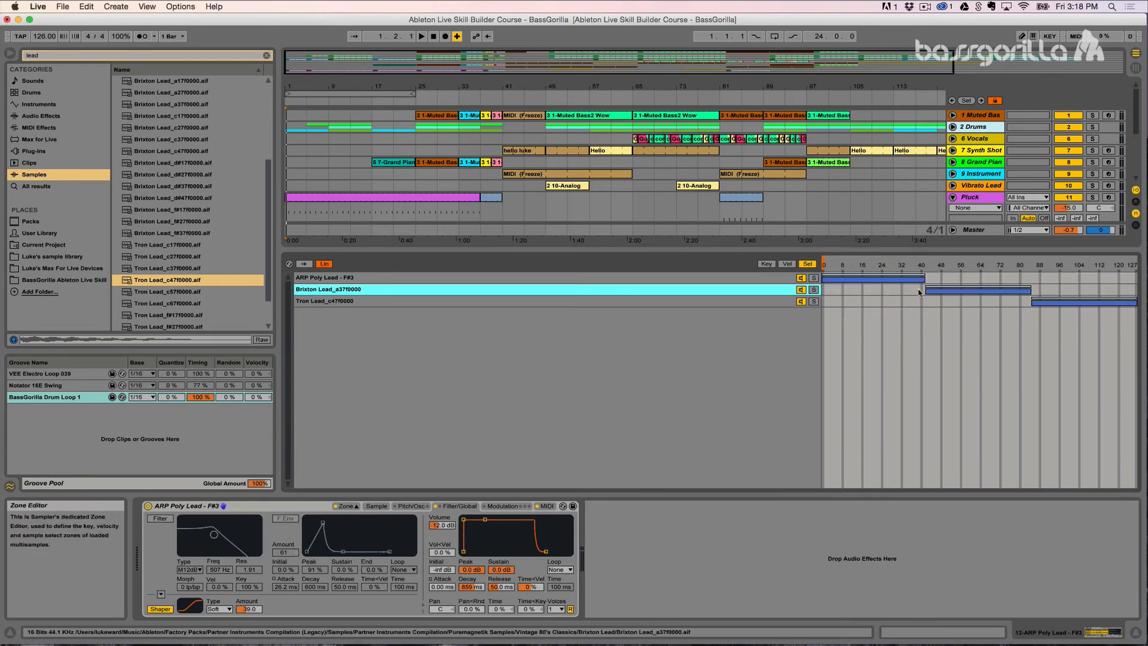
left_click_drag(826, 267, 966, 265)
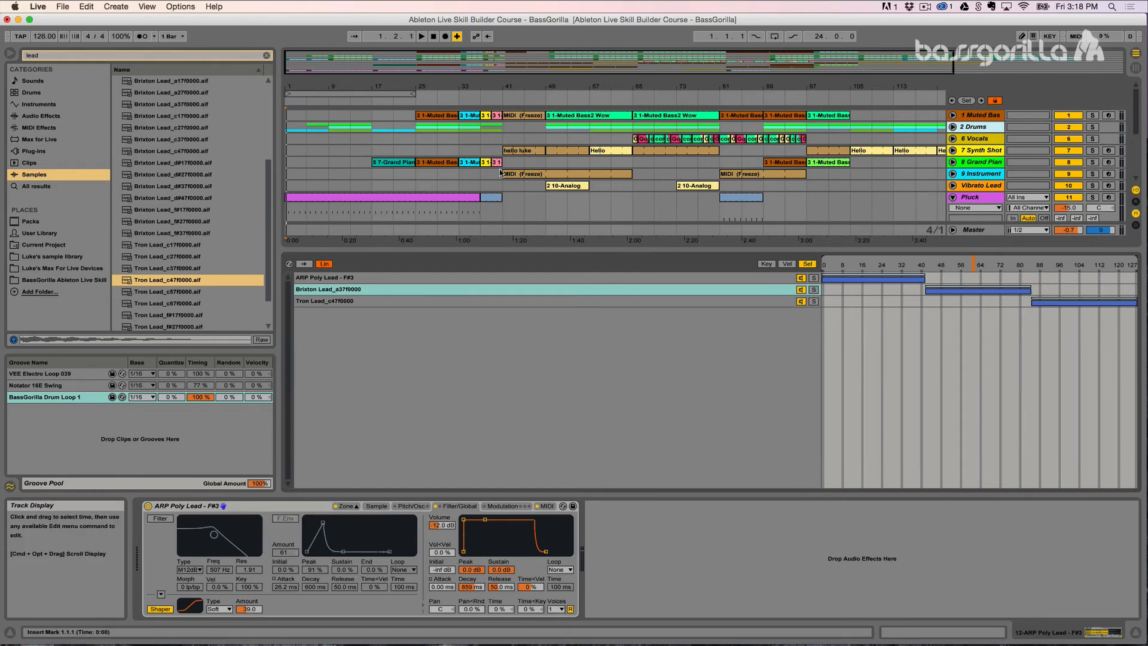
Unfold and solo the 9 Instrument track, and play its clip from bar 41 to examine the automated chain selector
left_click(556, 176)
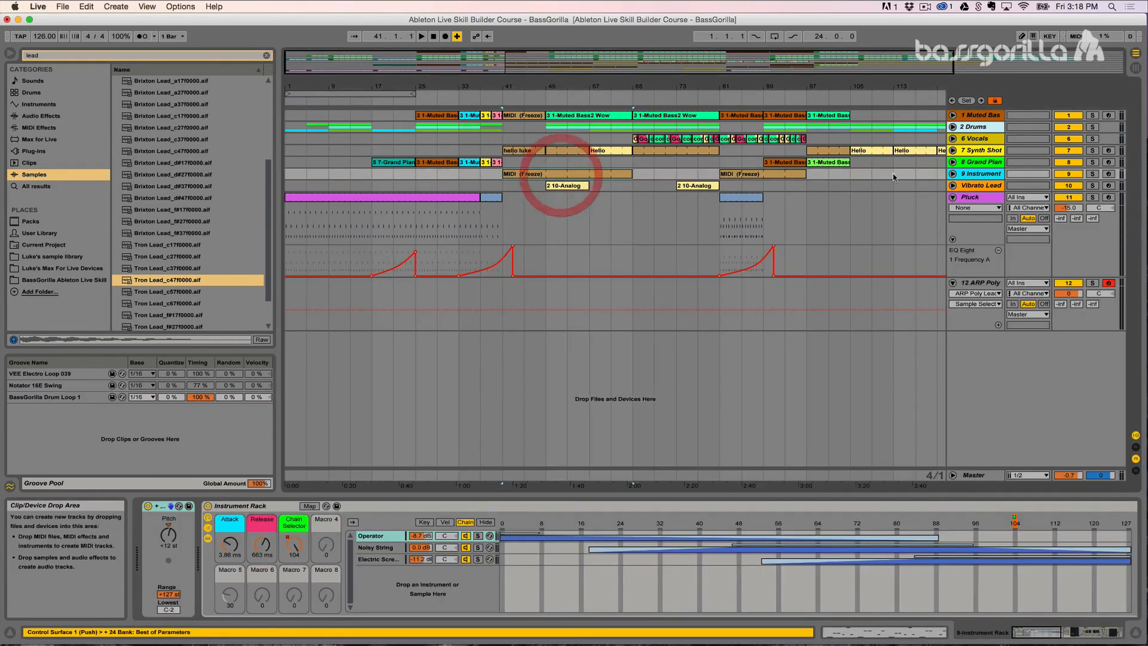
left_click(957, 175)
left_click(955, 174)
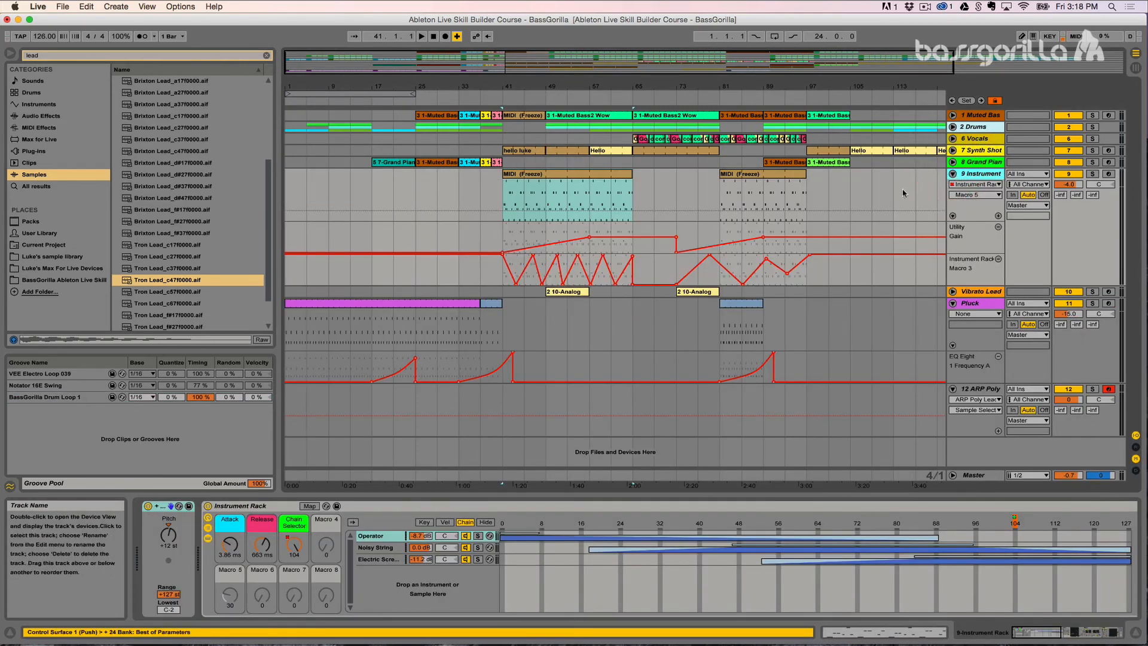
left_click(571, 198)
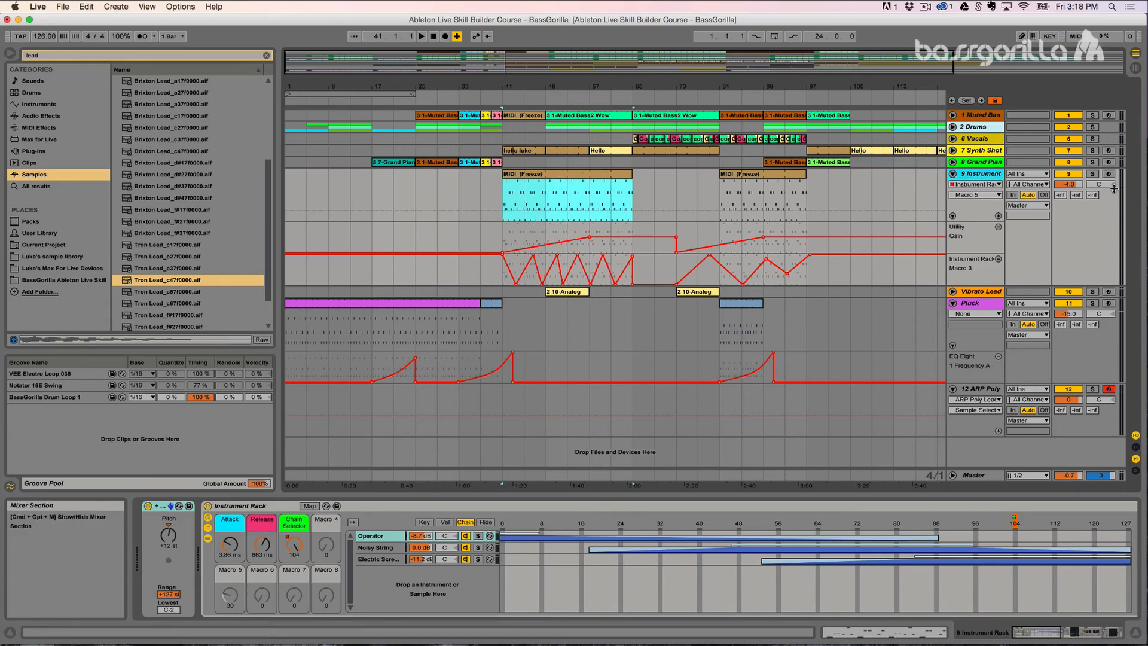
left_click(1092, 173)
key("space")
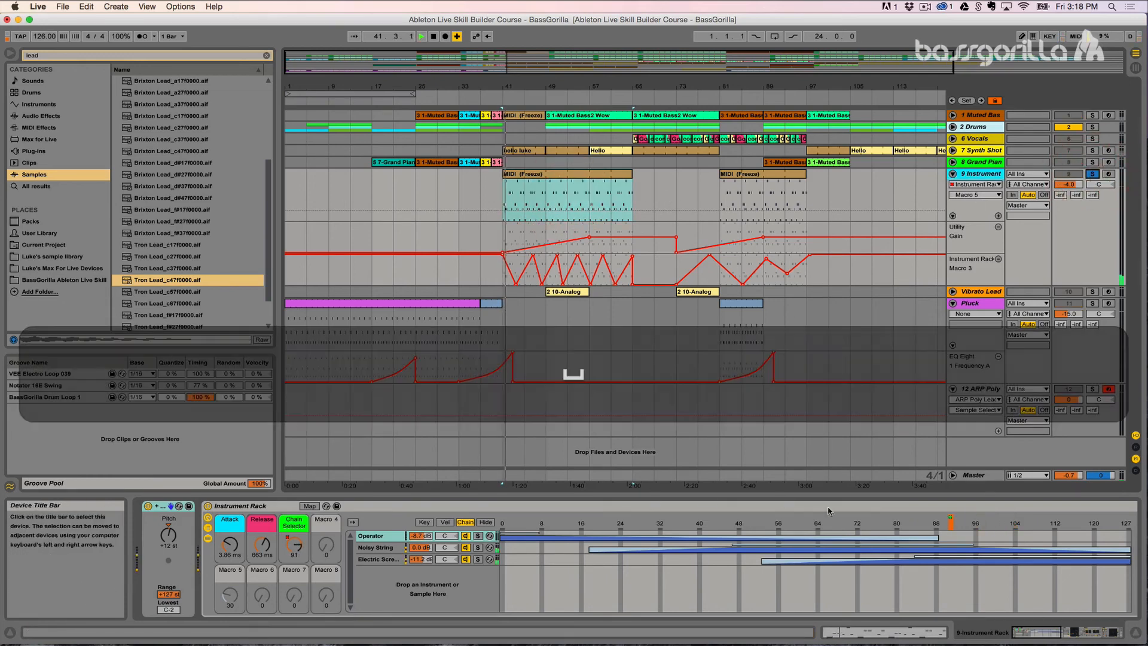
key("space")
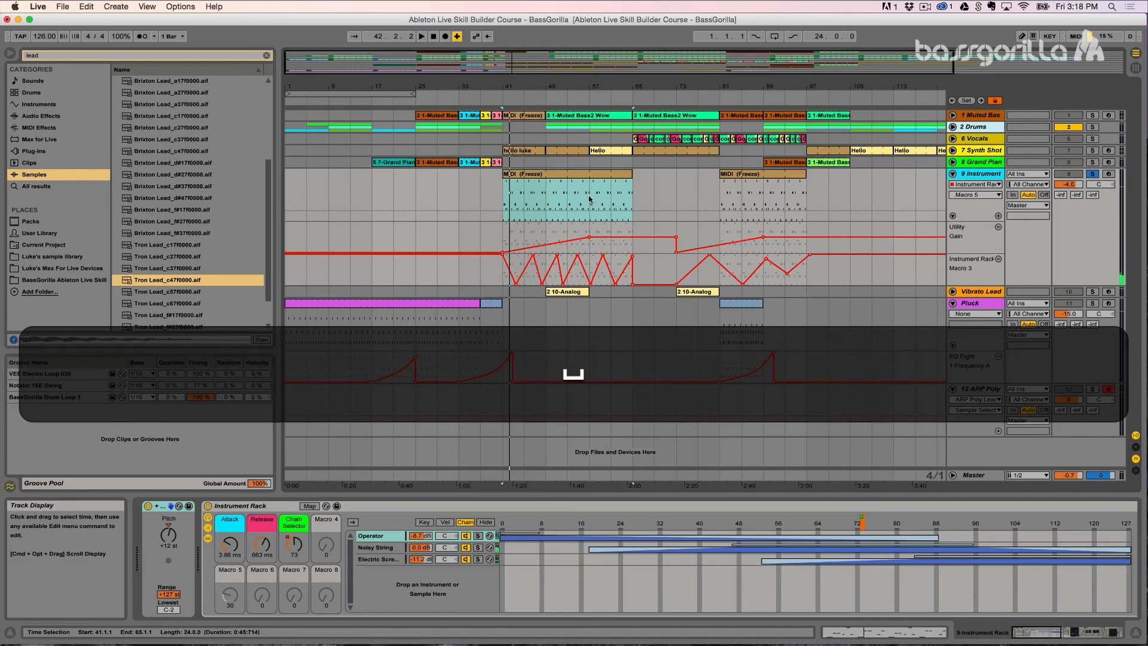
Play the soloed instrument track from bar 57 to watch the chain selector move, and unsolo the track
left_click(589, 199)
key("space")
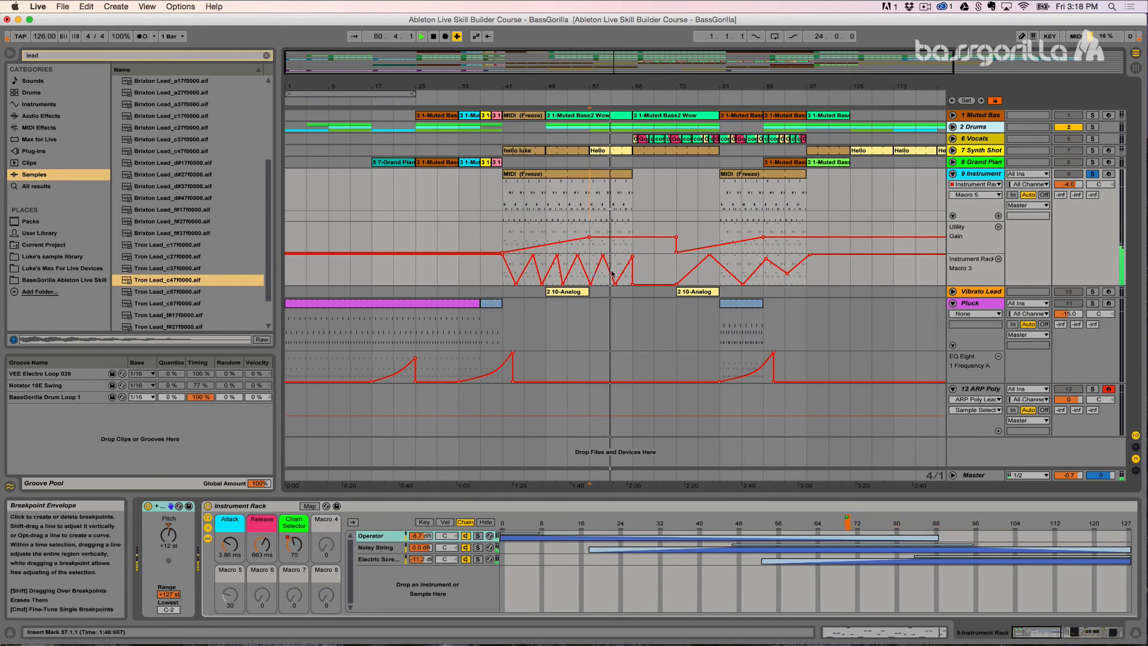
key("space")
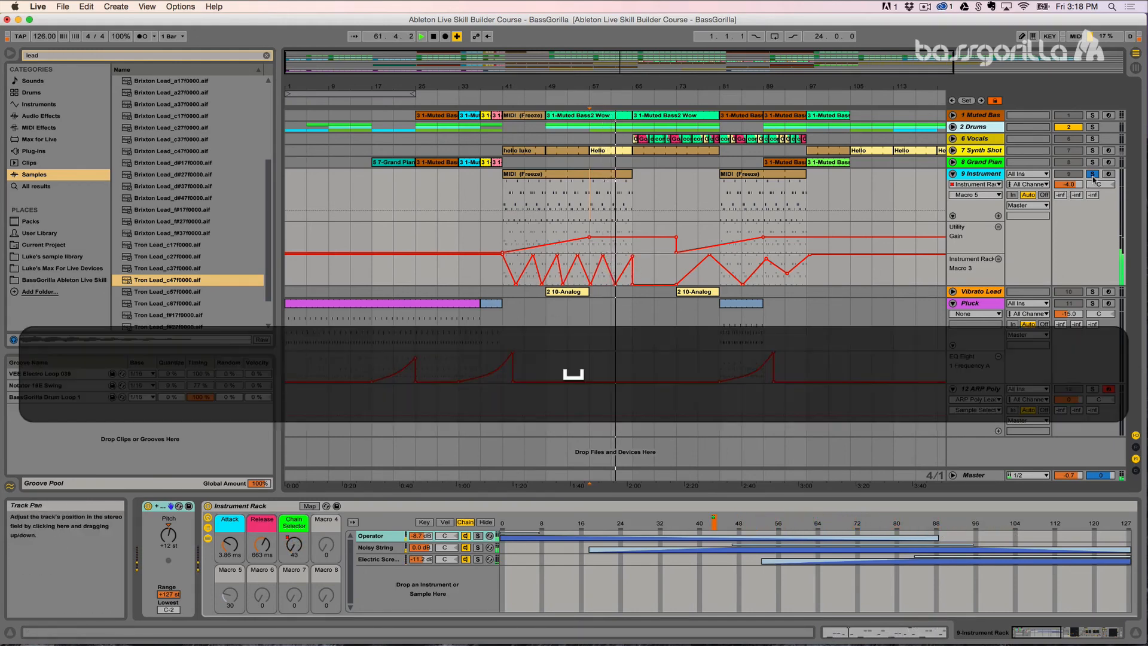
left_click(1092, 174)
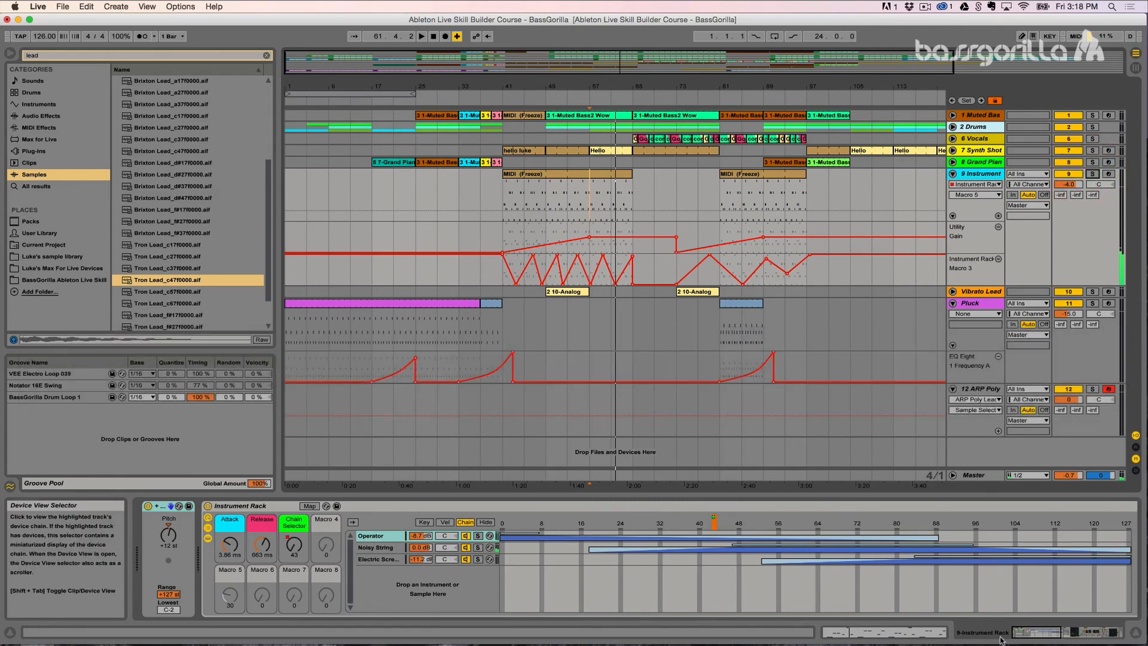
Crossfade the three sample select zones on the ARP Poly track, extending ARP Poly Lead to about 48 and Brixton Lead to about 16–111, and close the zone editor
left_click(972, 390)
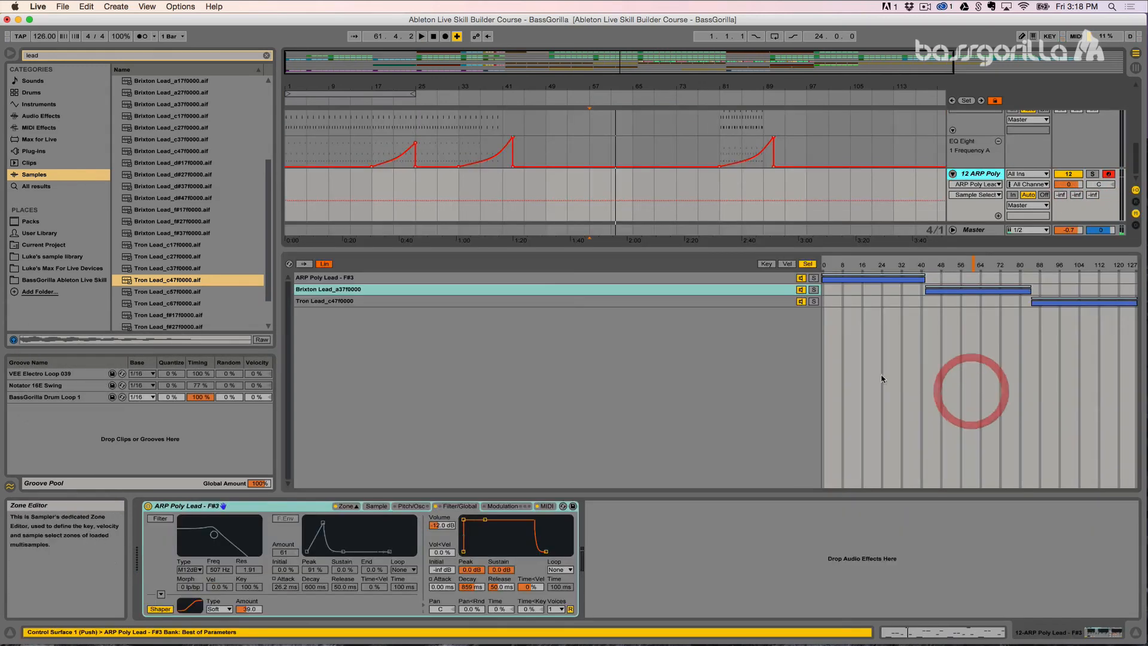
left_click(878, 277)
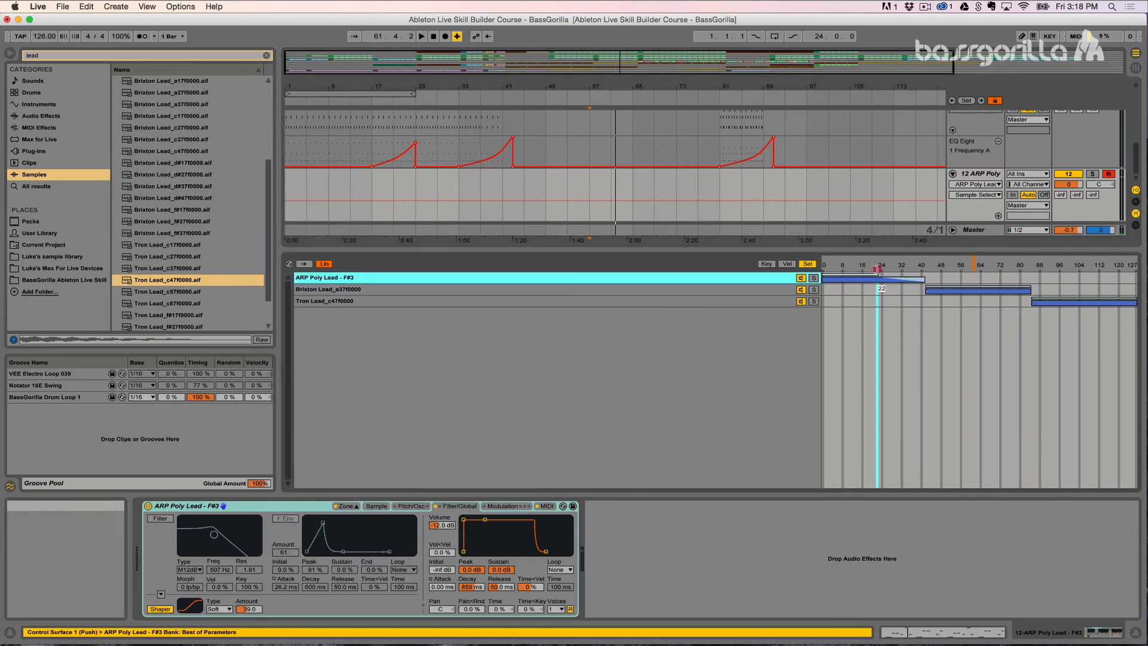
left_click(929, 290)
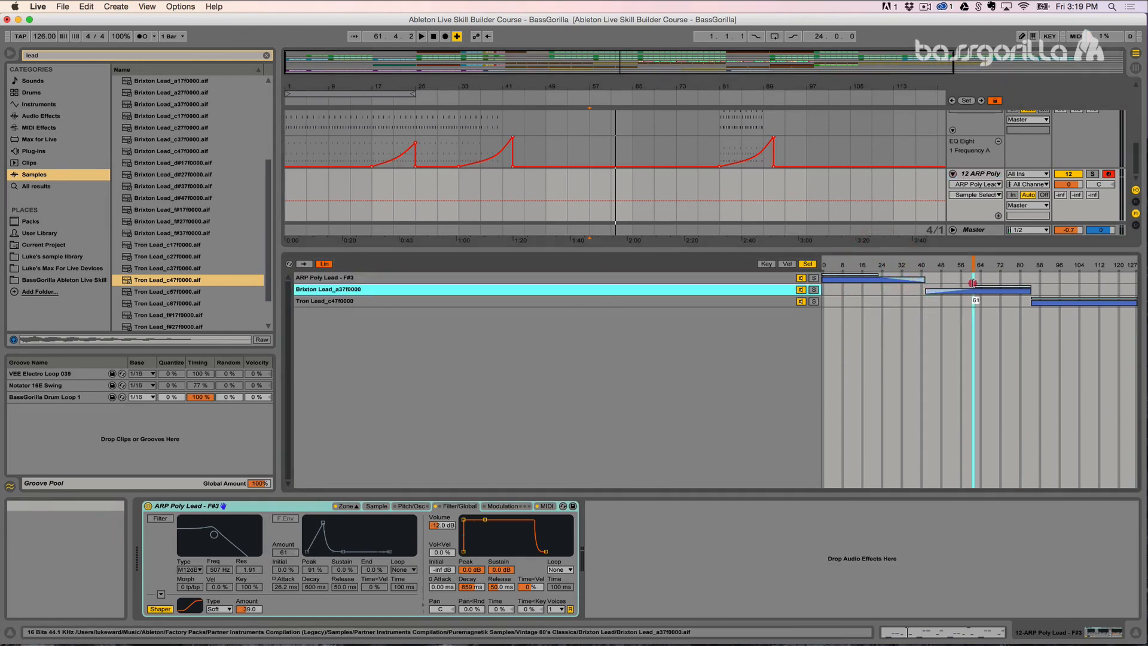
left_click_drag(929, 290, 863, 290)
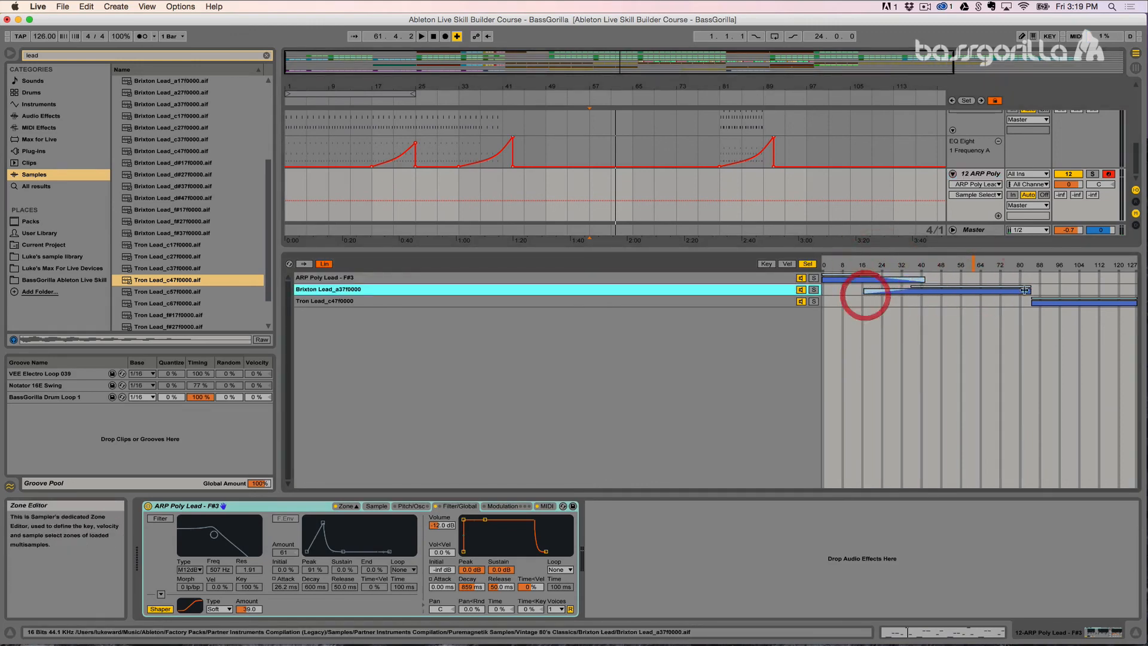
left_click_drag(1029, 291, 1081, 298)
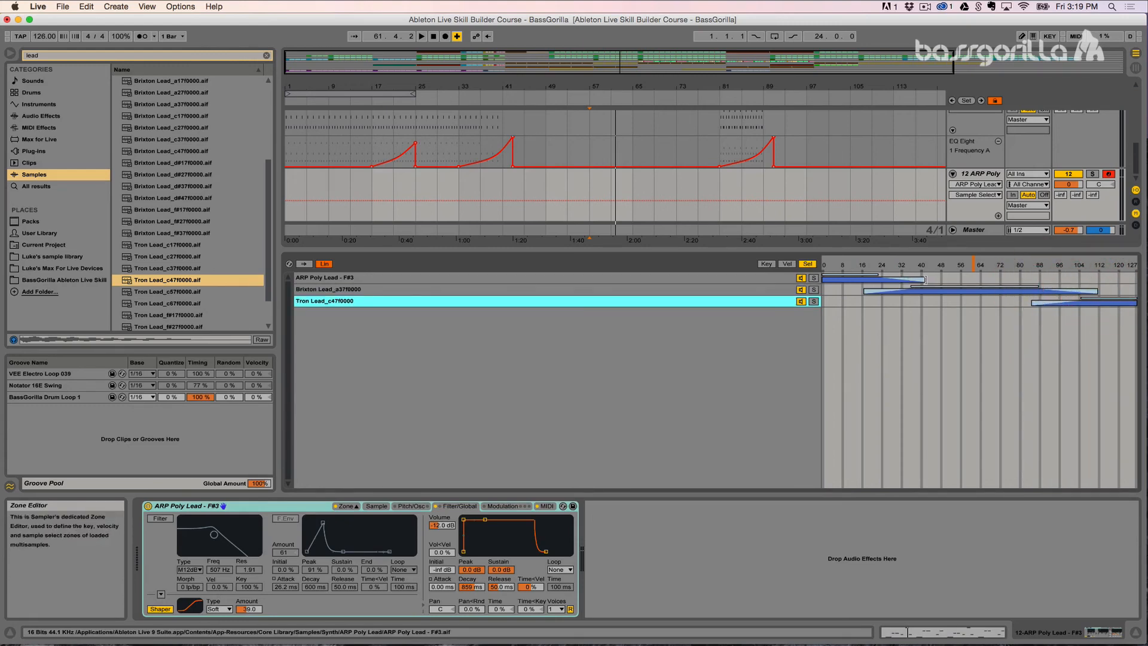
left_click_drag(926, 279, 942, 280)
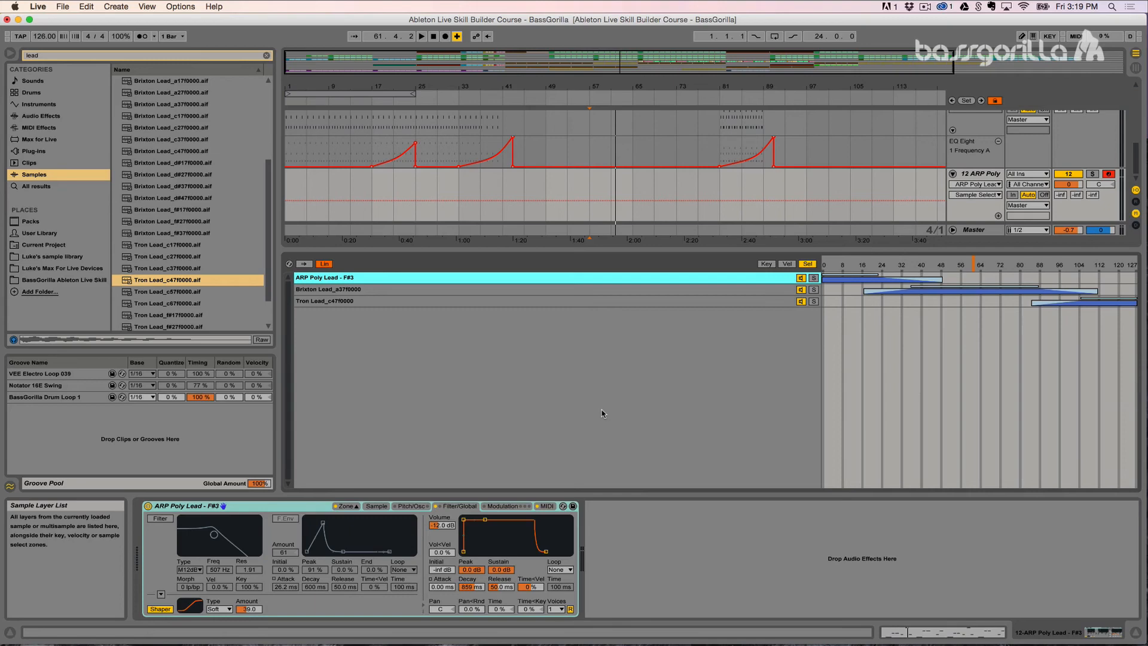
left_click(352, 507)
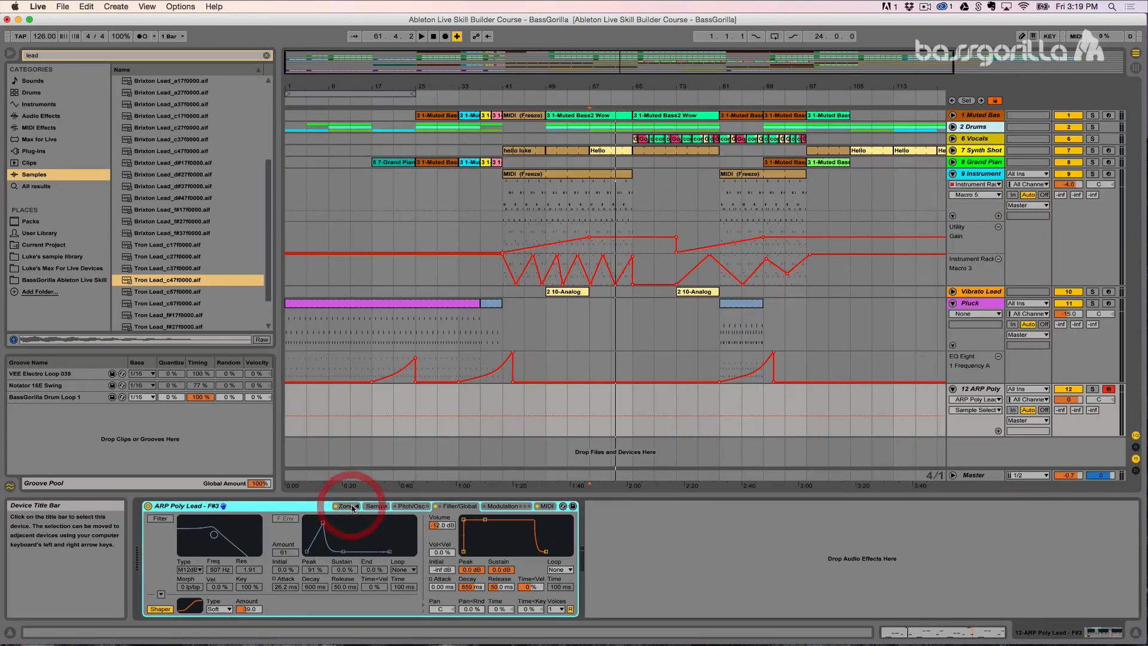
left_click(631, 549)
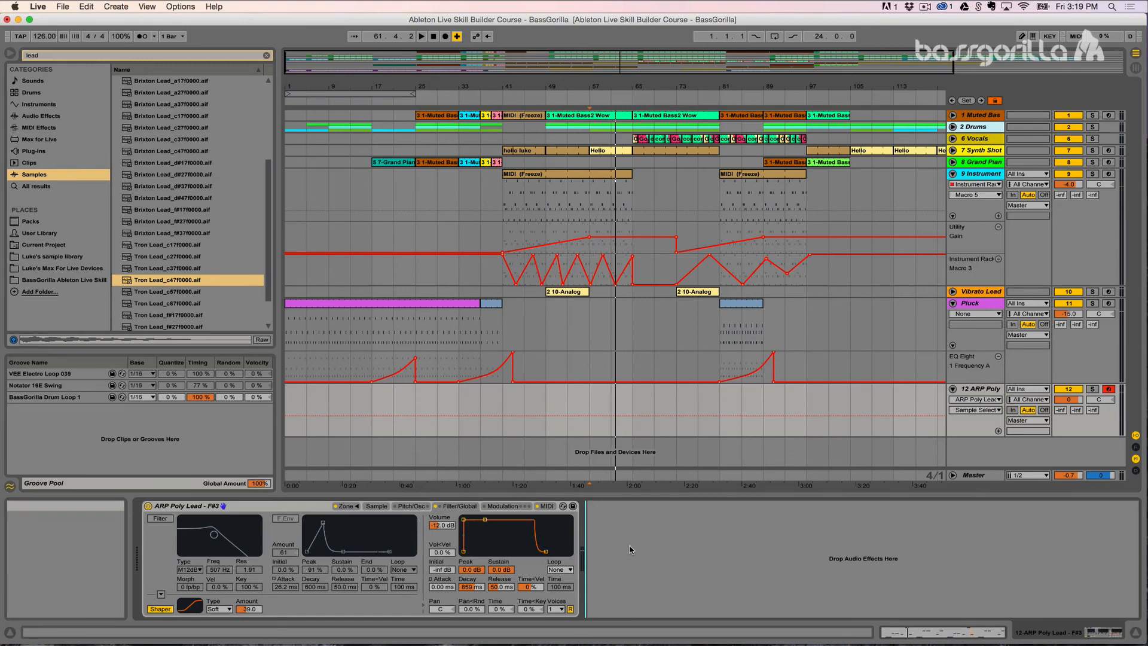